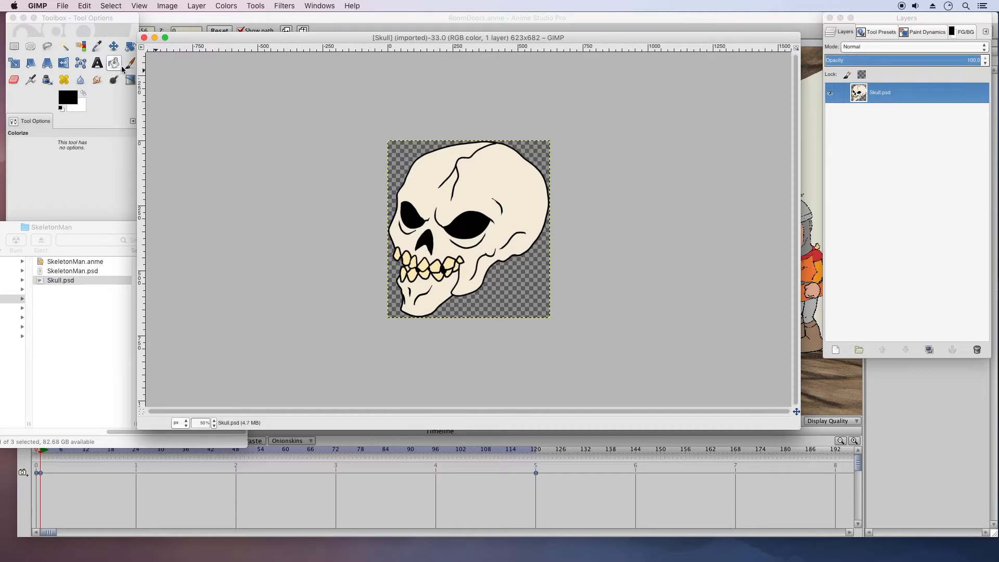
drag(274, 41, 260, 64)
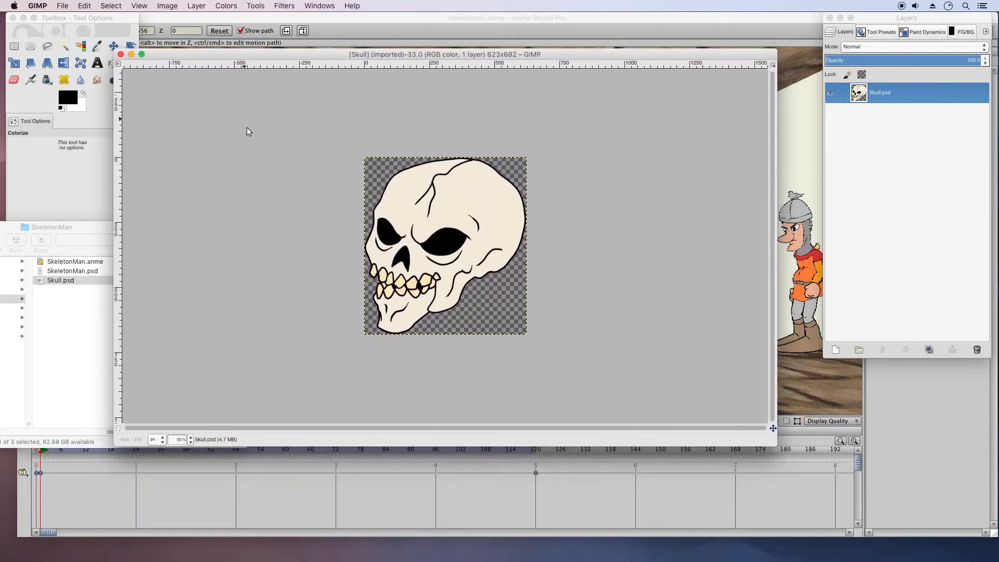
drag(159, 55, 185, 46)
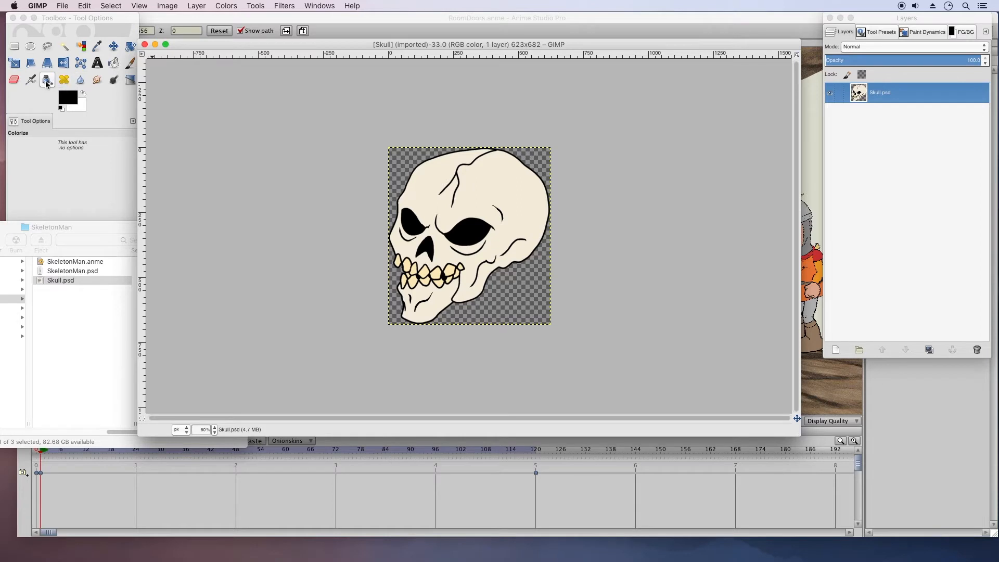
click(130, 63)
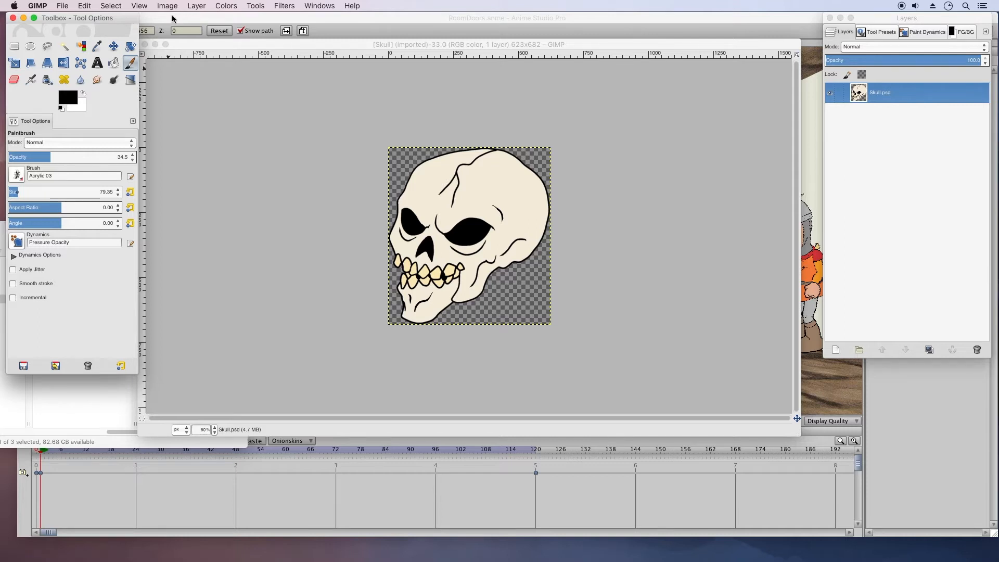
Select the transparent background with Select by Color, and invert the selection so it covers only the skull
click(81, 46)
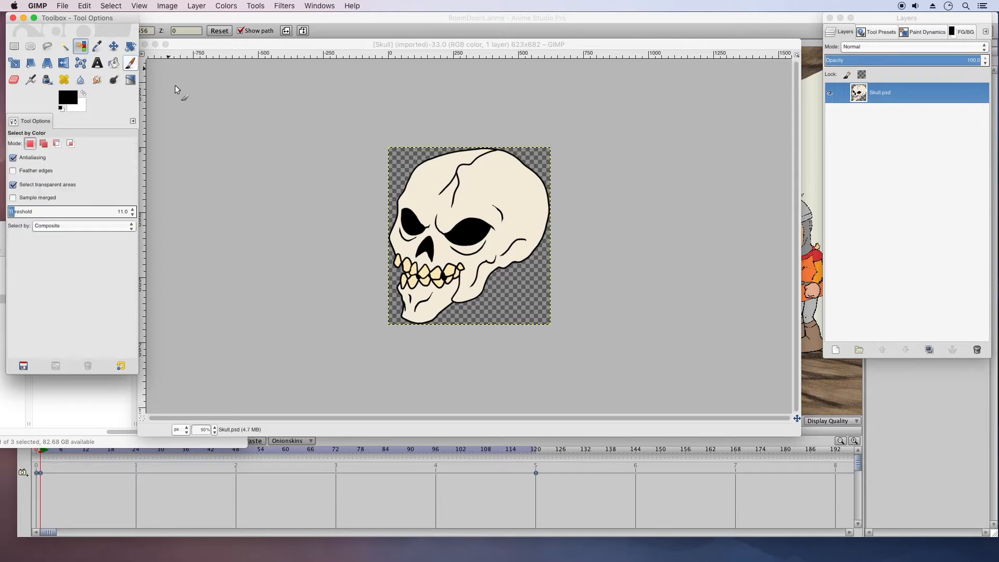
click(401, 175)
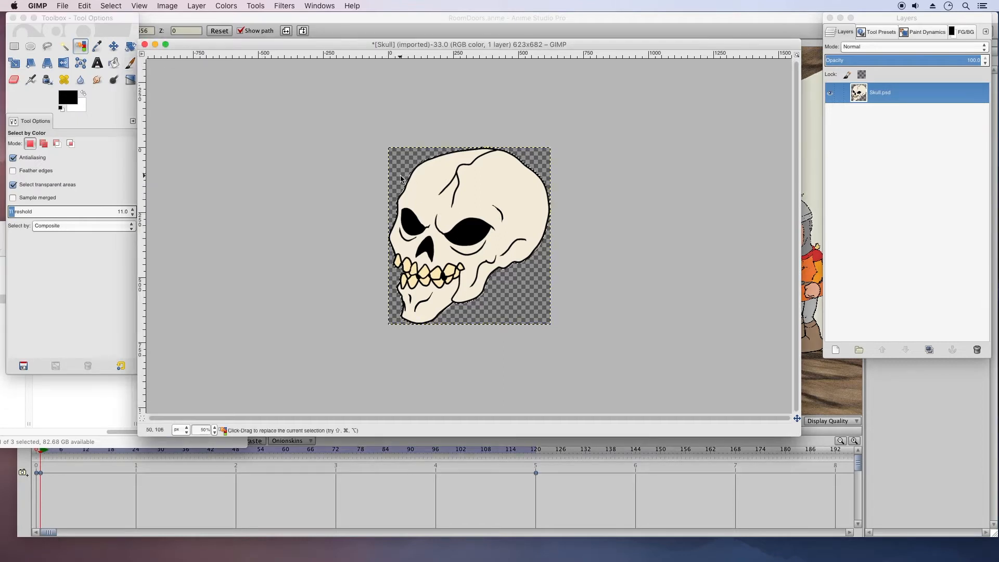
click(196, 5)
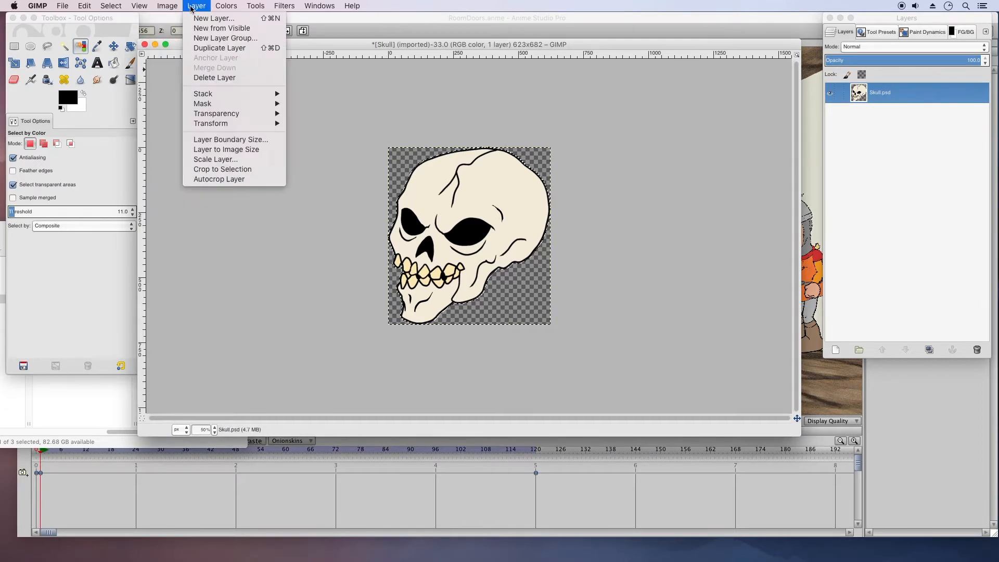
mouse_move(111, 6)
click(117, 39)
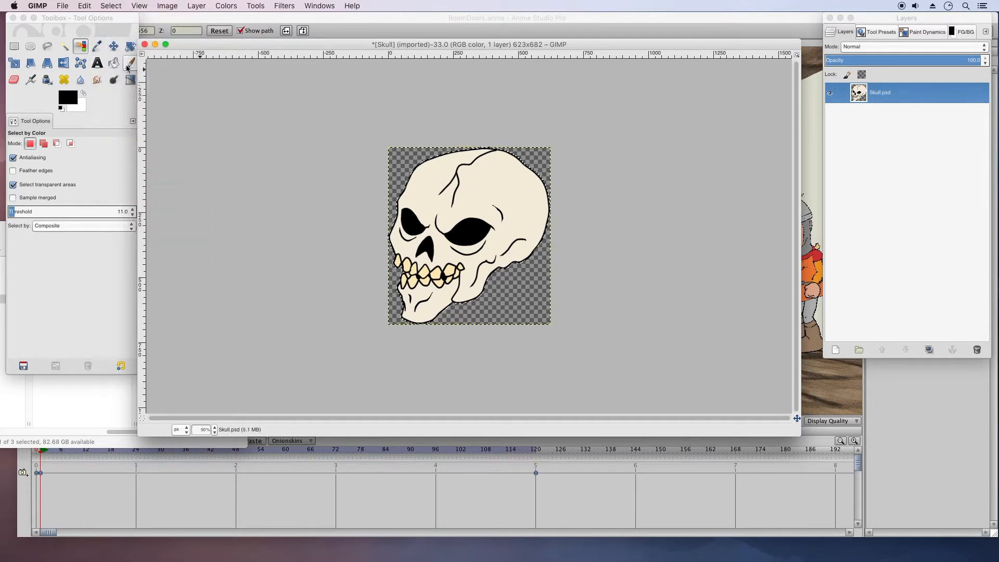
Set up the Paintbrush with the Acrylic 03 brush at a size of about 197
click(129, 63)
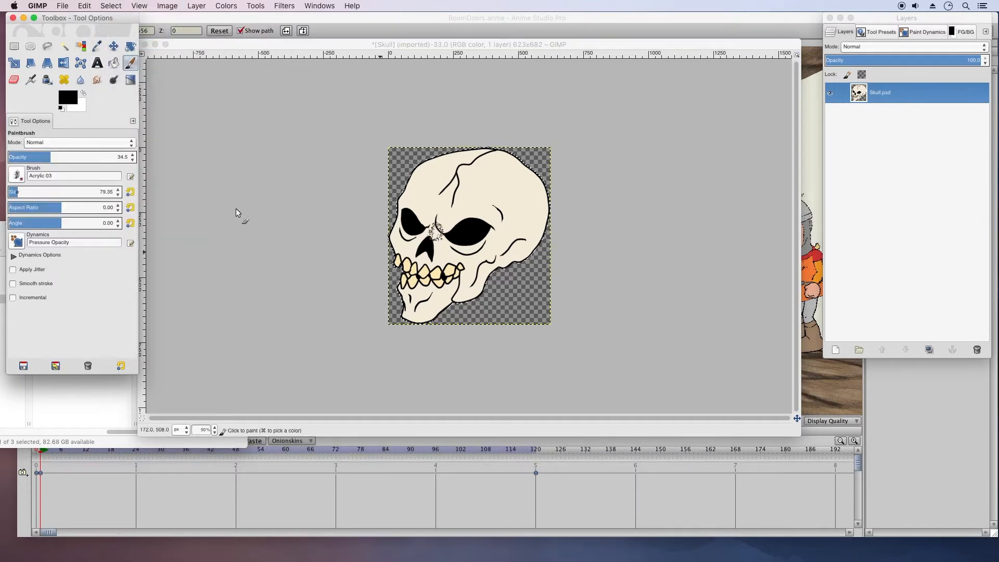
drag(26, 191, 38, 191)
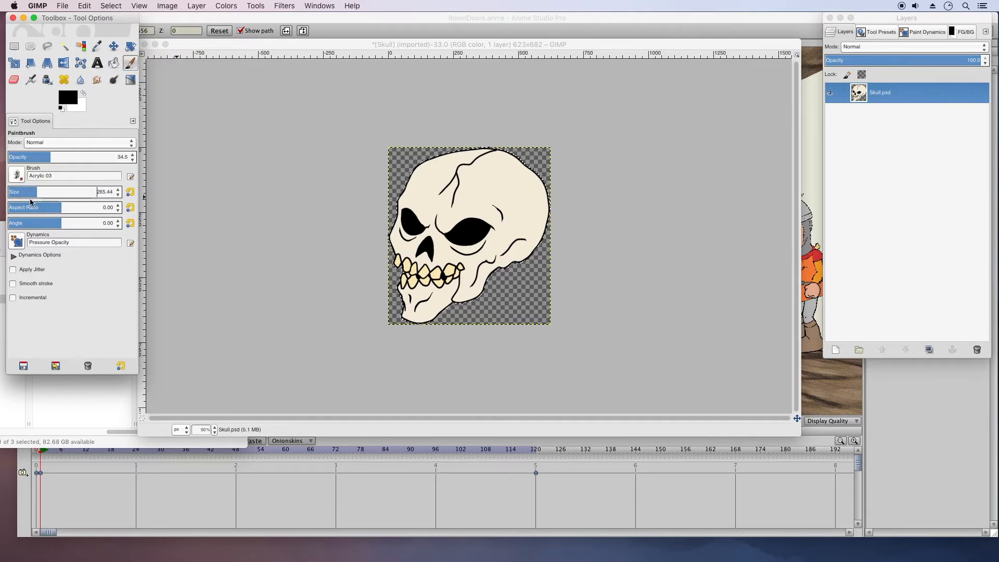
drag(332, 270, 326, 267)
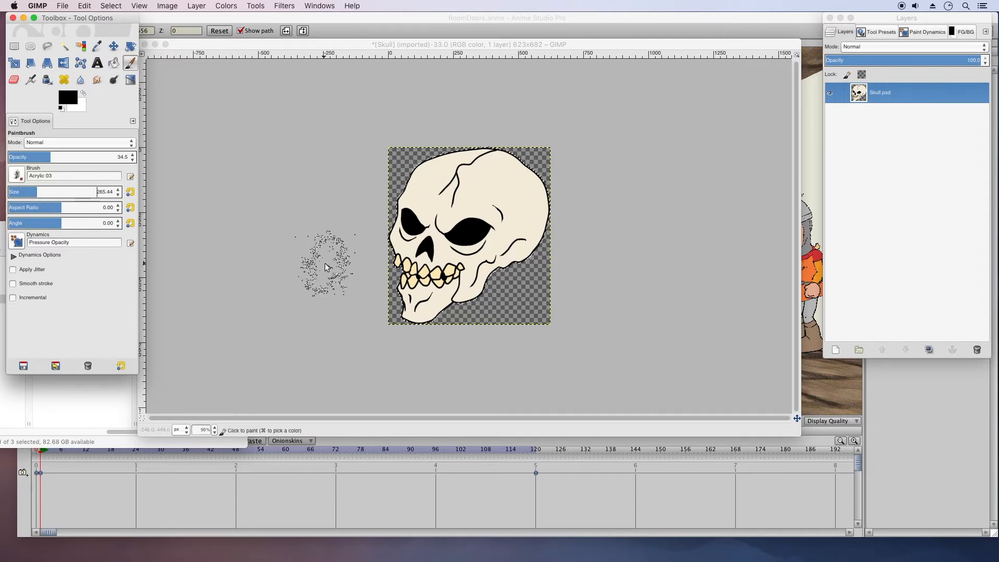
key(super+z)
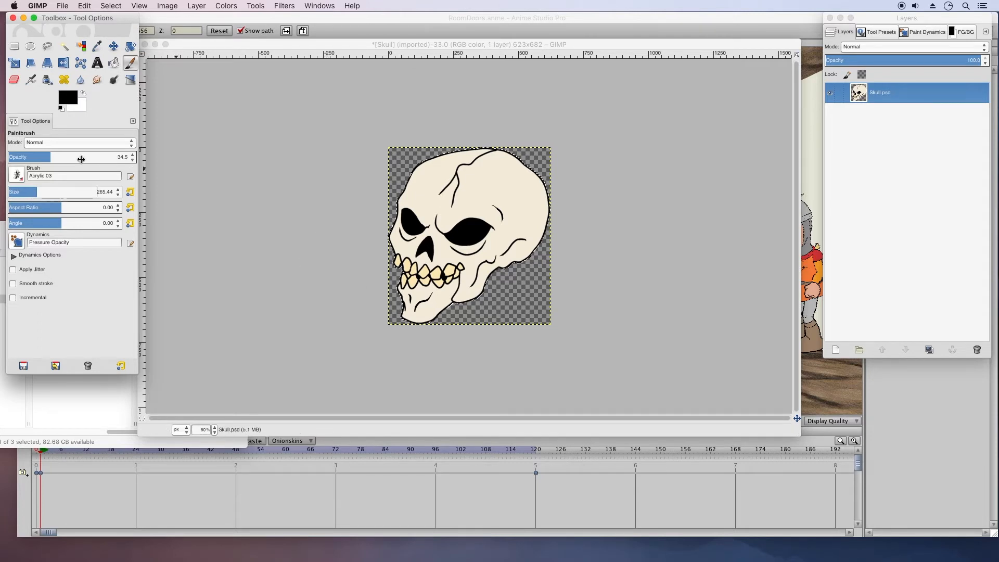
click(16, 175)
click(57, 208)
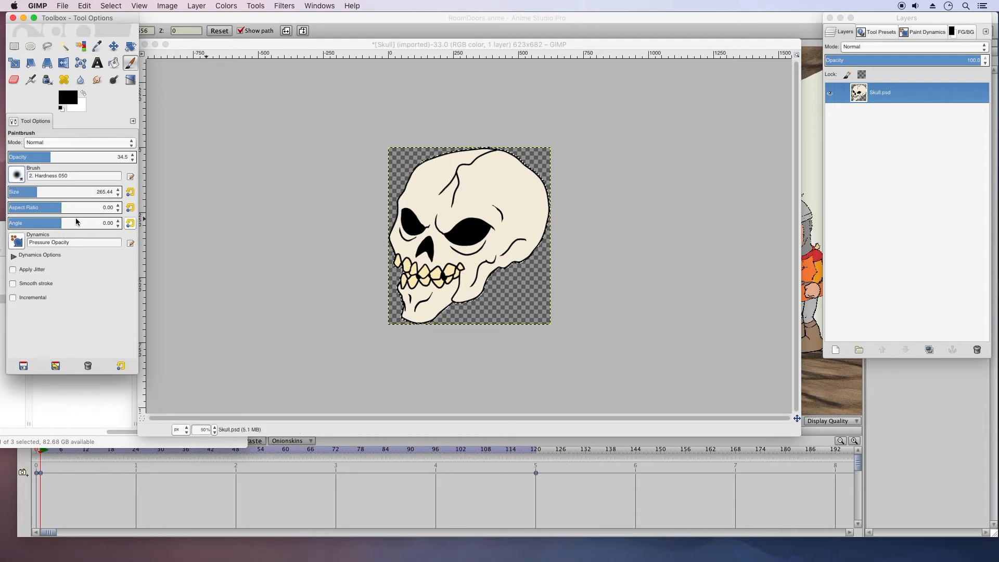
click(21, 192)
mouse_move(21, 192)
mouse_down()
mouse_move(33, 192)
mouse_move(23, 191)
mouse_up()
click(17, 175)
click(60, 228)
Paint textured black shading over the skull's top edge, back, cheek and lower jaw
click(497, 179)
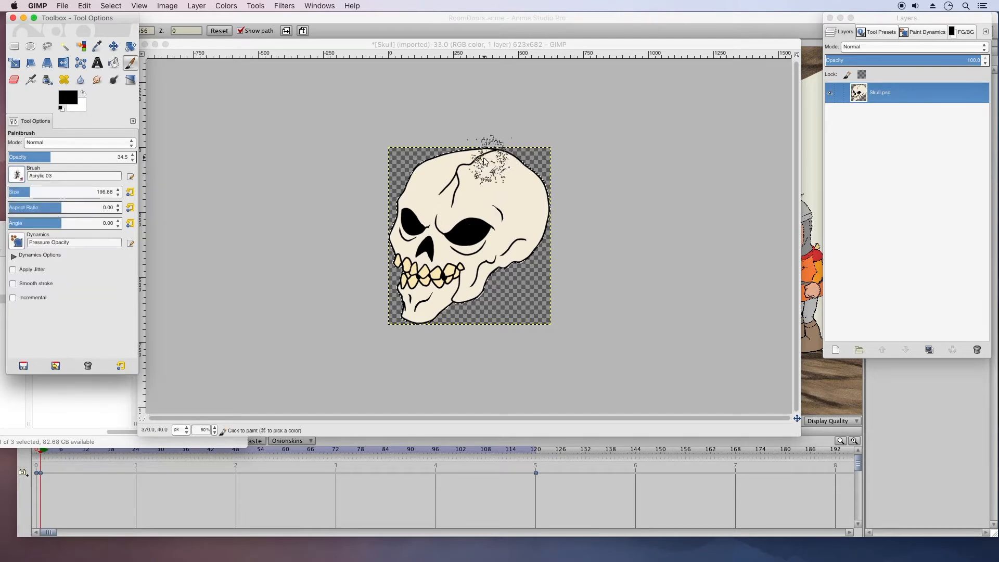
mouse_move(486, 147)
mouse_down()
mouse_move(532, 197)
mouse_move(537, 245)
mouse_move(509, 267)
mouse_move(465, 274)
mouse_move(420, 324)
mouse_move(437, 328)
mouse_move(525, 255)
mouse_move(546, 205)
mouse_move(541, 186)
mouse_move(519, 162)
mouse_move(481, 155)
mouse_move(376, 180)
mouse_move(359, 224)
mouse_up()
mouse_move(452, 259)
mouse_down()
mouse_move(443, 245)
mouse_move(434, 260)
mouse_move(442, 271)
mouse_move(459, 265)
mouse_move(447, 294)
mouse_move(527, 195)
mouse_move(528, 223)
mouse_move(486, 252)
mouse_move(507, 249)
mouse_move(518, 229)
mouse_move(450, 245)
mouse_move(437, 325)
mouse_move(481, 297)
mouse_move(557, 211)
mouse_move(553, 167)
mouse_move(494, 260)
mouse_up()
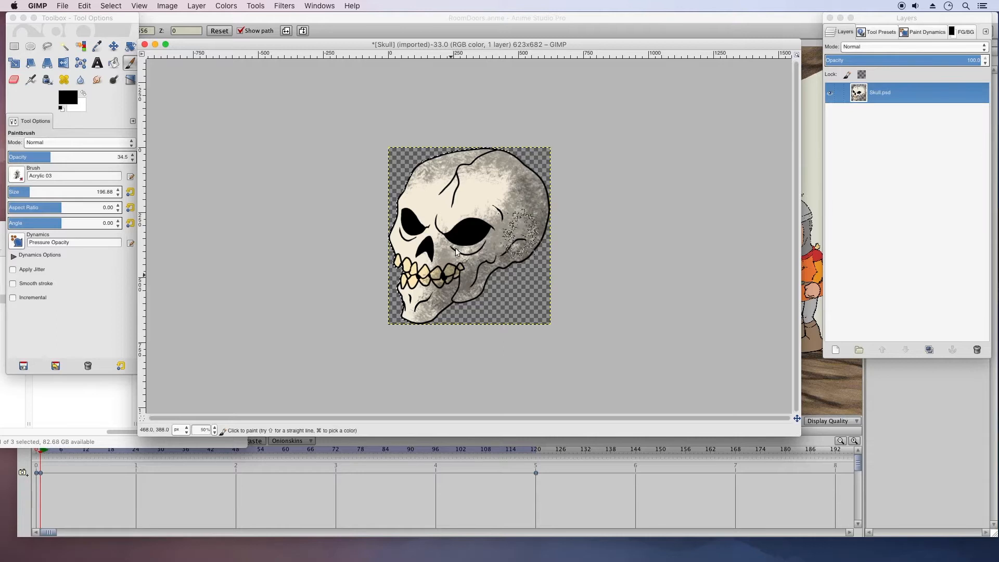
Paint white highlights on the forehead, and with the brush size reduced to 69.56, around the upper jaw and chin
click(83, 93)
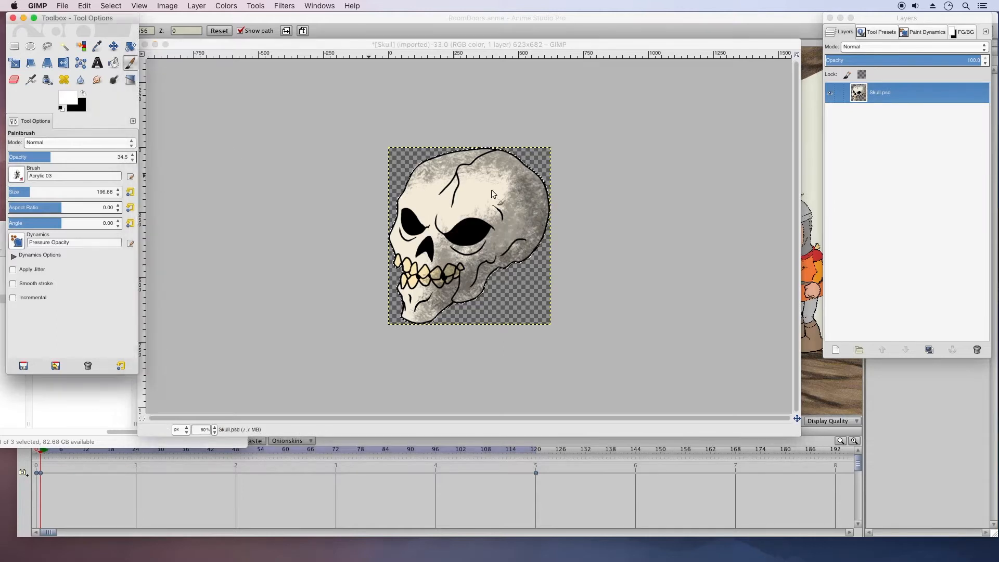
mouse_move(435, 192)
mouse_down()
mouse_move(467, 192)
mouse_move(441, 201)
mouse_move(454, 179)
mouse_up()
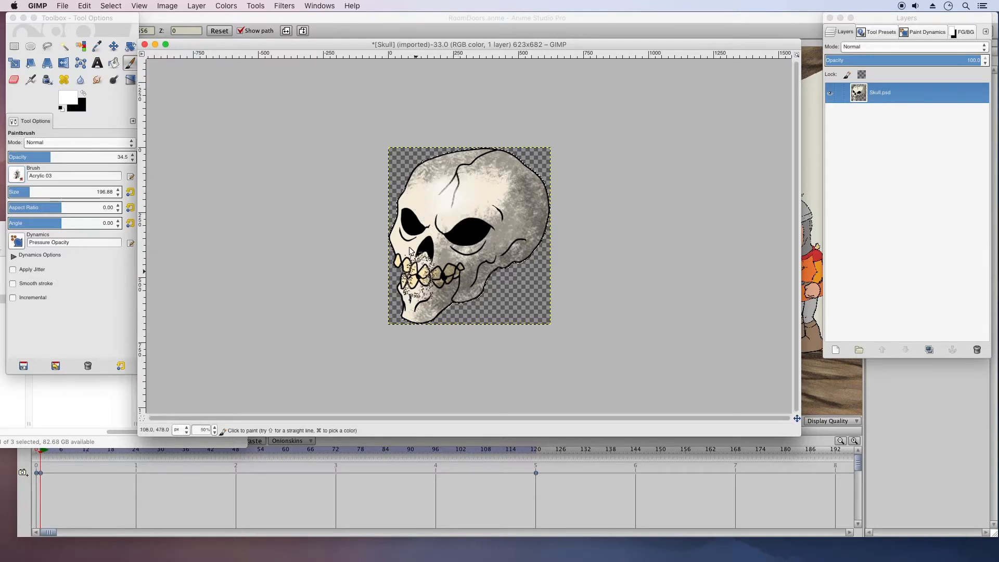
drag(18, 190, 15, 191)
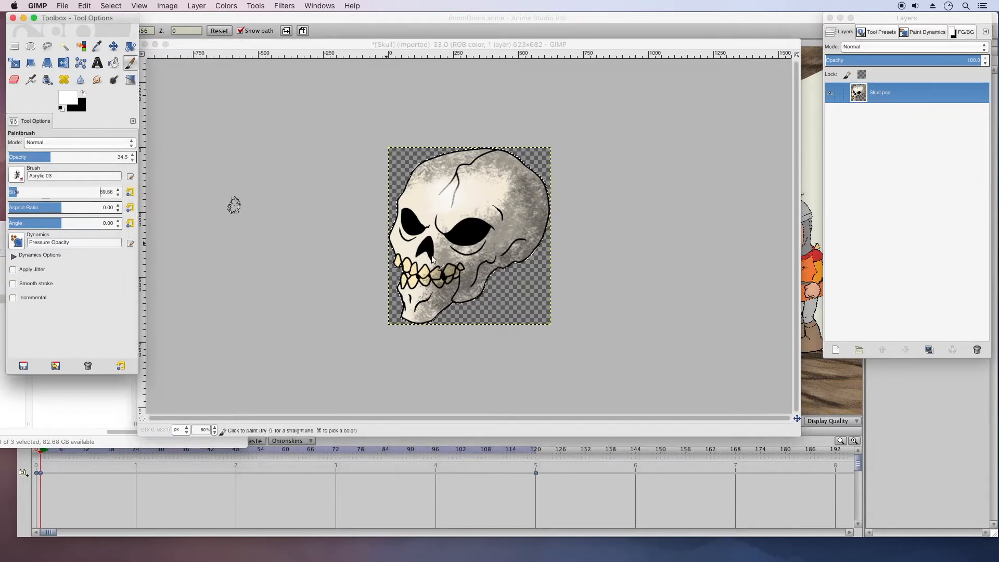
click(405, 251)
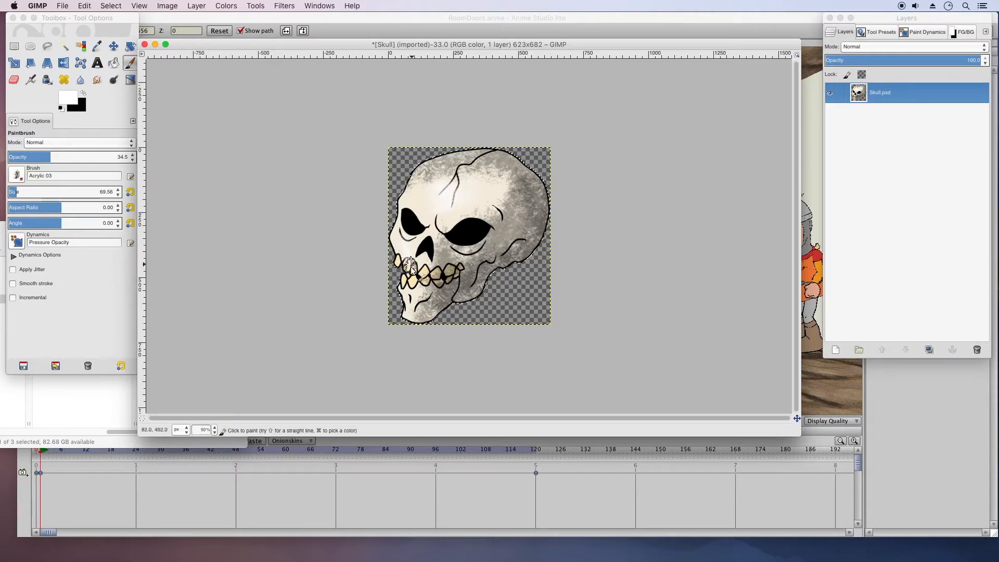
click(411, 289)
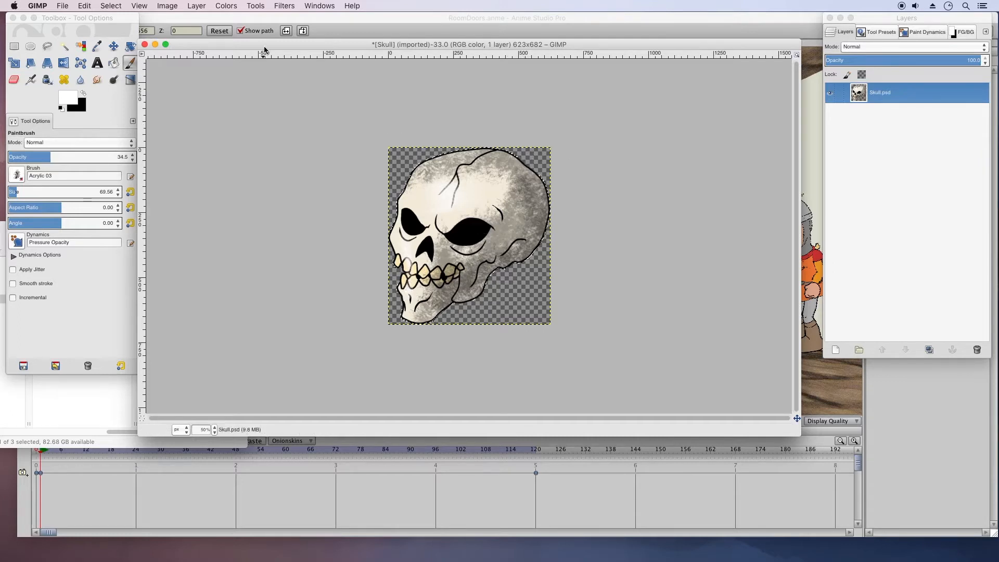
Apply a filter to the selected skull that thins its dark line work and coarsens the shading
click(228, 6)
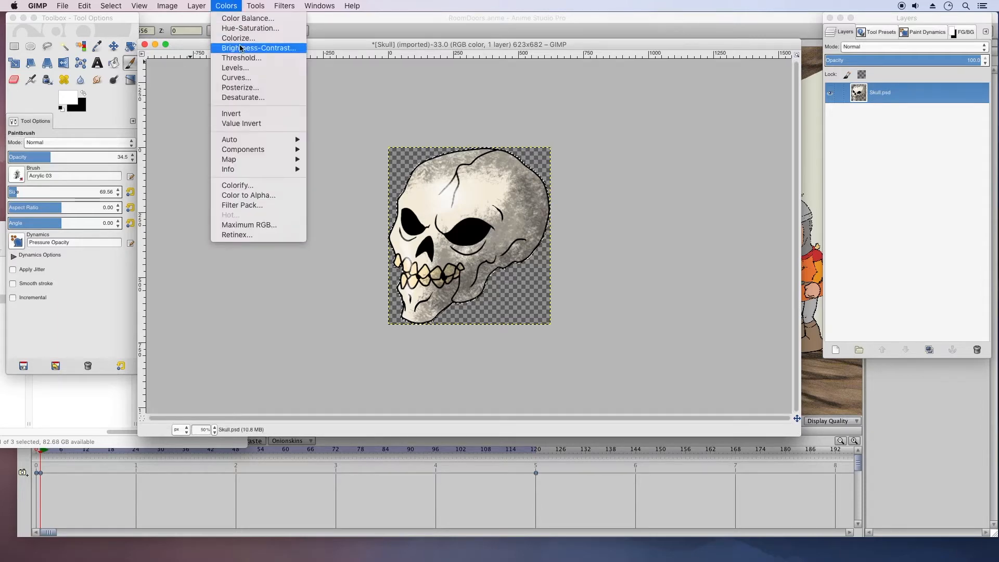
mouse_move(284, 6)
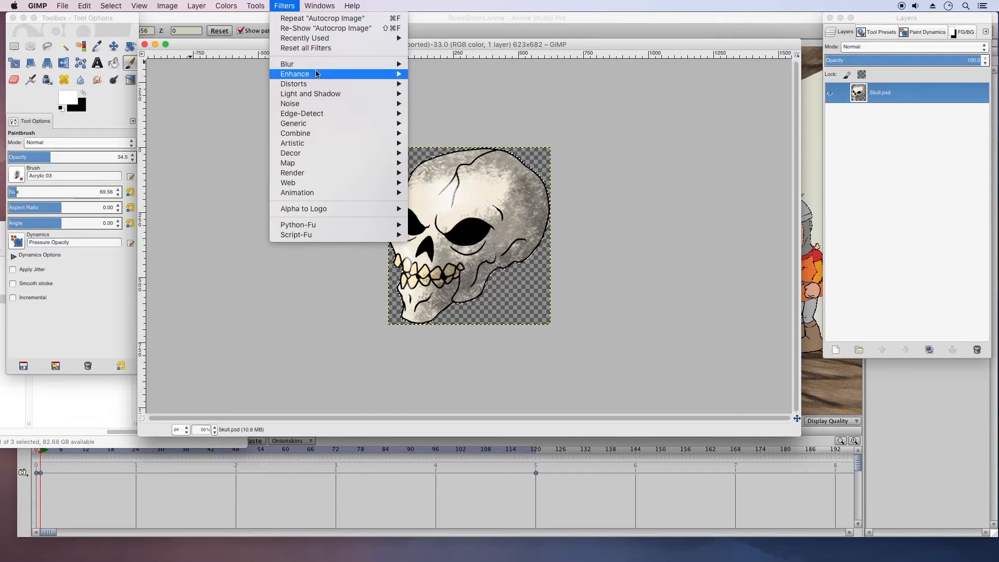
mouse_move(309, 108)
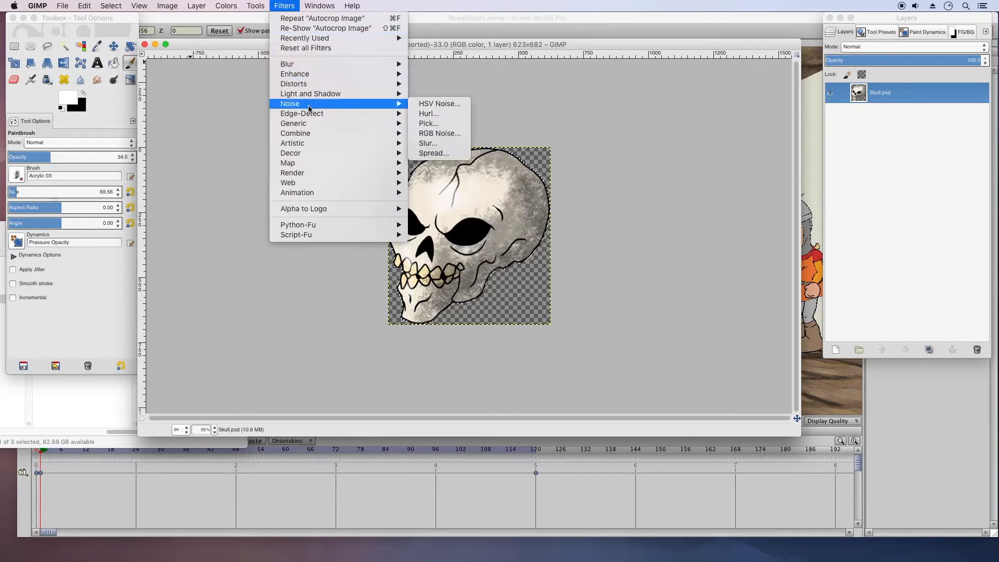
click(445, 135)
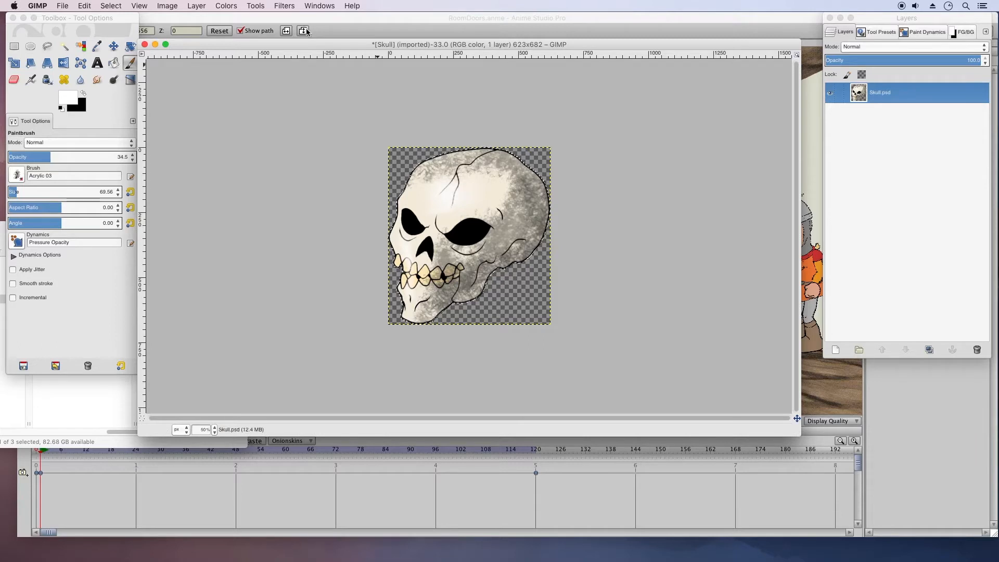
Adjust the skull's brightness to -32 and contrast to 25
click(235, 6)
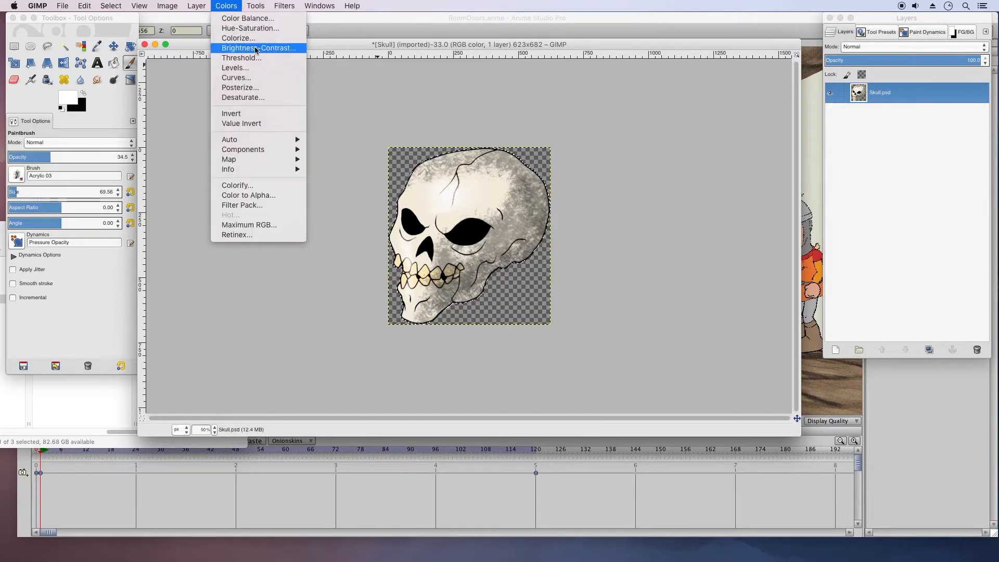
click(255, 47)
mouse_move(417, 83)
mouse_down()
mouse_move(432, 84)
mouse_move(390, 70)
mouse_move(401, 72)
mouse_up()
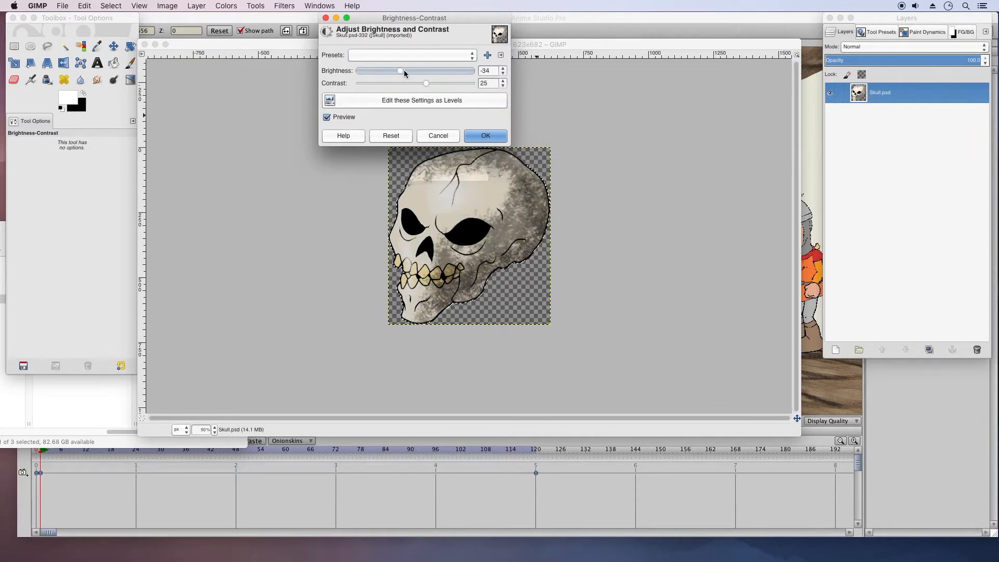
drag(428, 83, 423, 87)
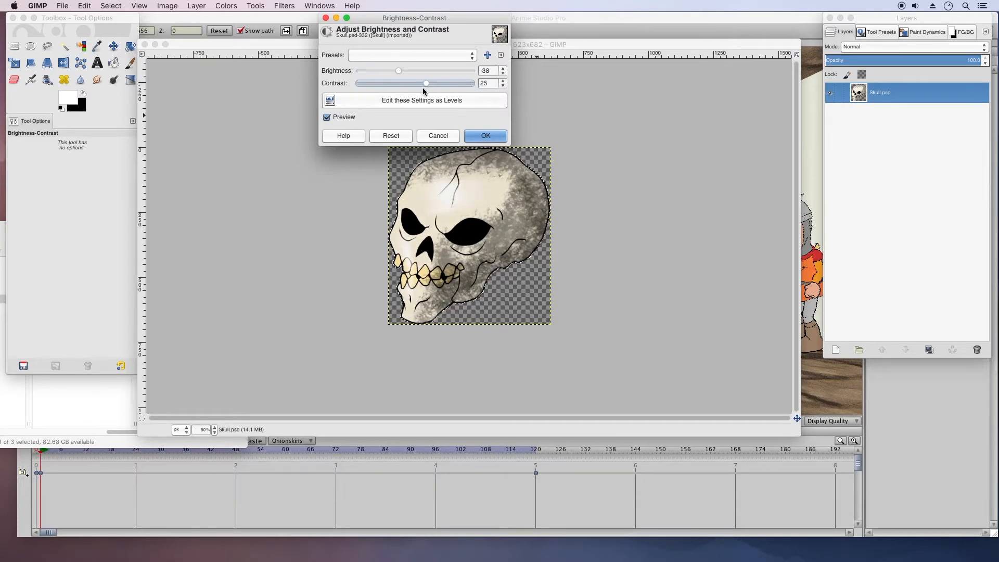
click(403, 70)
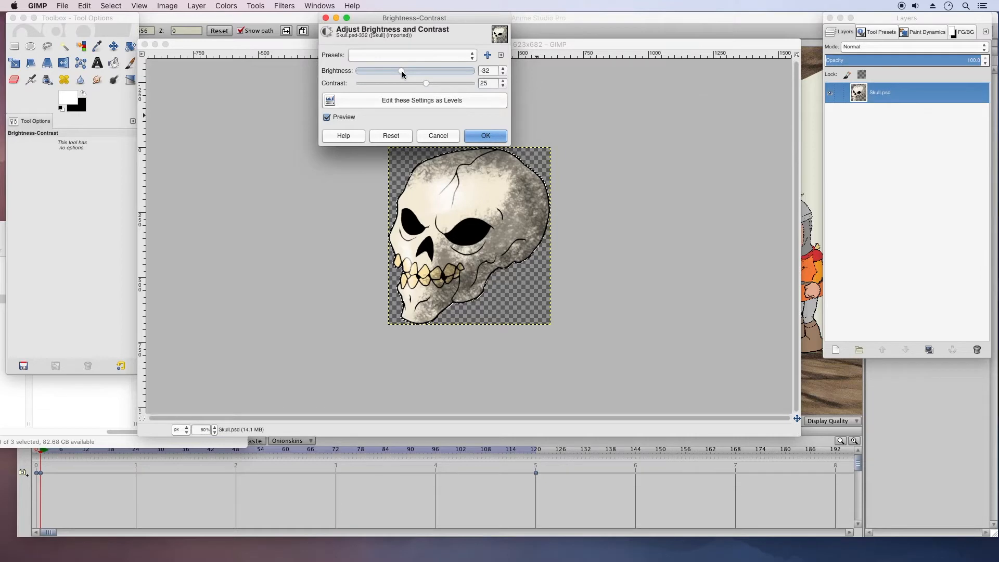
click(482, 136)
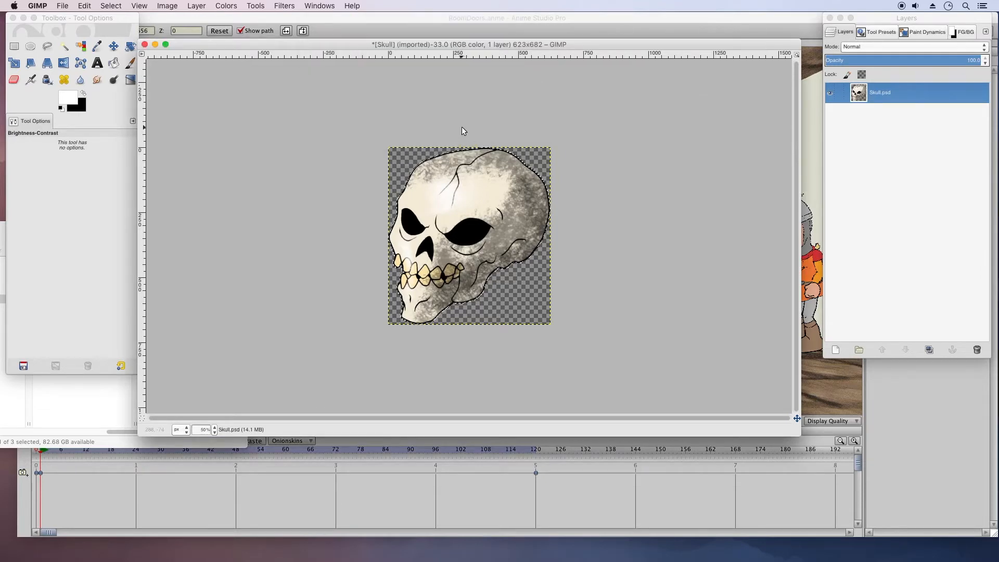
Apply a second Brightness-Contrast adjustment to the skull with brightness 74 and contrast -15
click(218, 6)
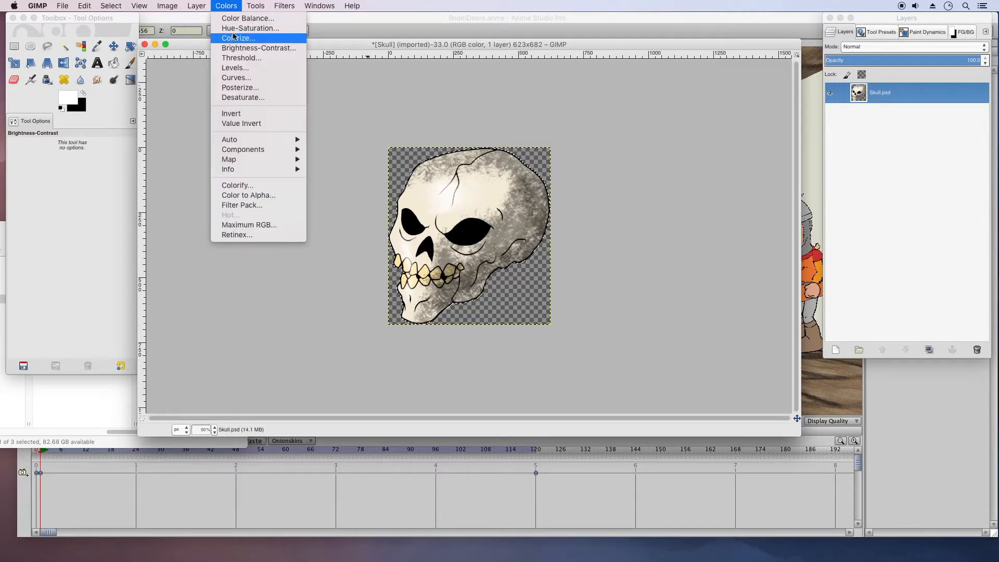
click(446, 136)
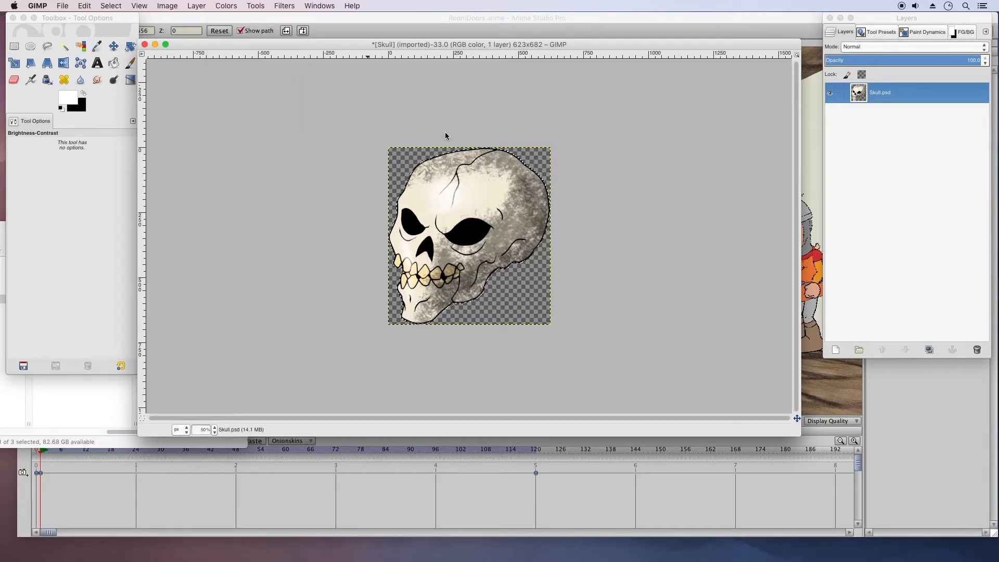
drag(417, 70, 453, 78)
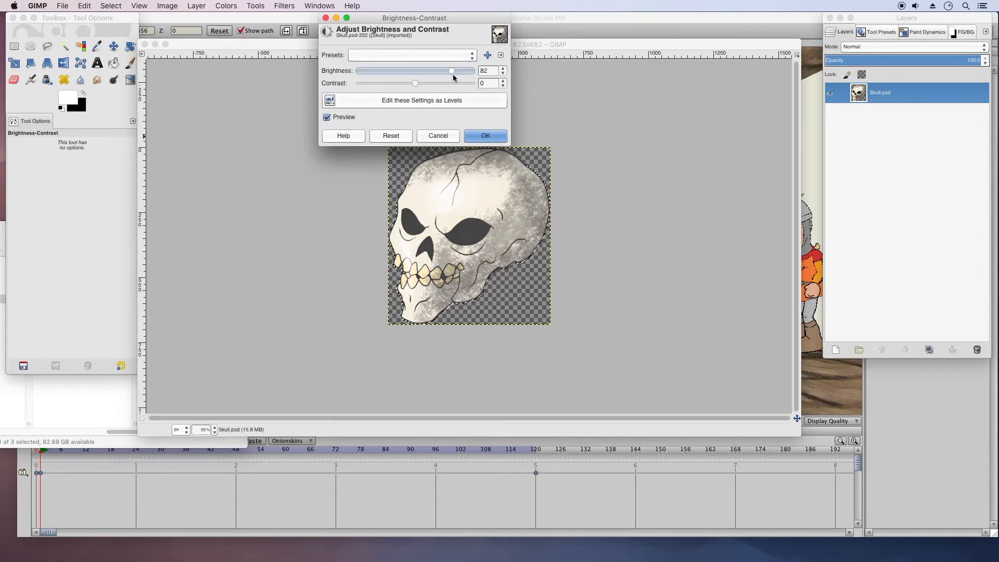
mouse_move(415, 83)
mouse_down()
mouse_move(390, 84)
mouse_move(407, 87)
mouse_up()
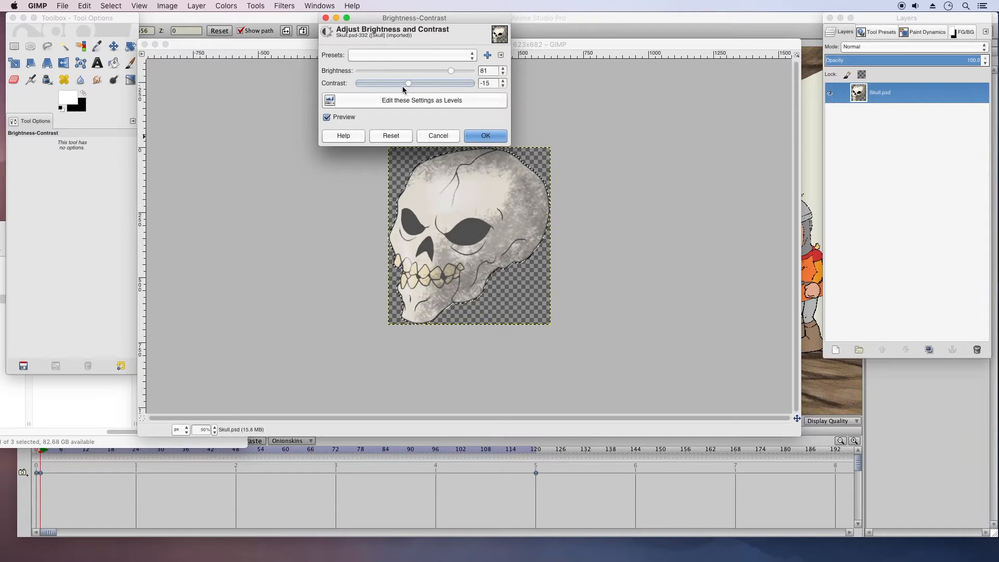
mouse_move(450, 71)
mouse_down()
mouse_move(439, 71)
mouse_move(451, 71)
mouse_up()
click(487, 137)
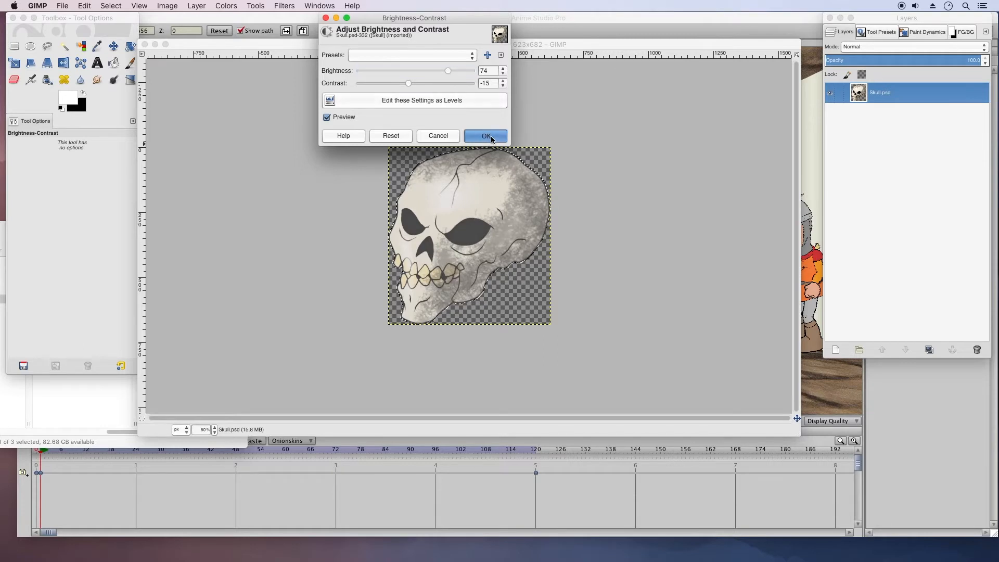
click(260, 5)
mouse_move(229, 6)
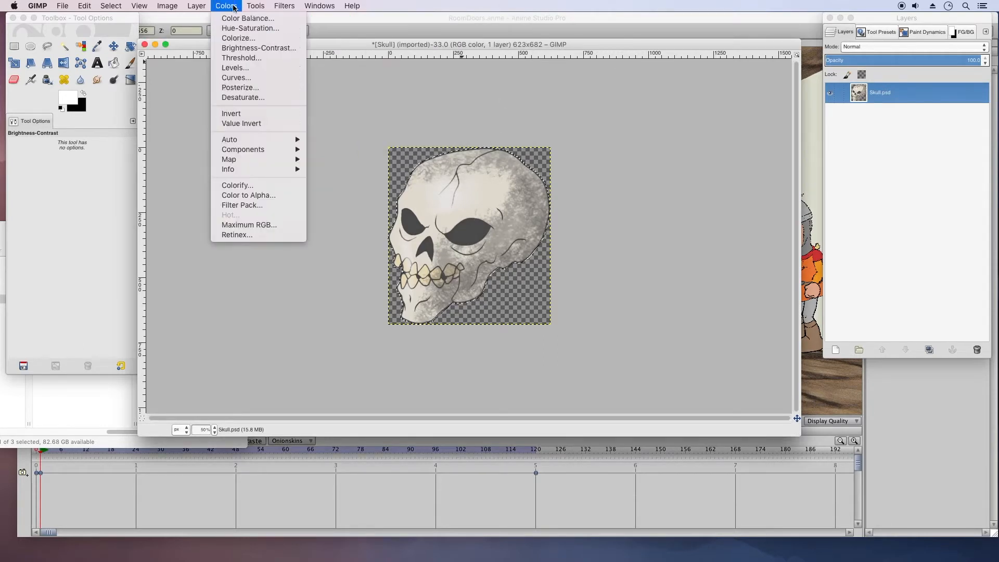
click(254, 48)
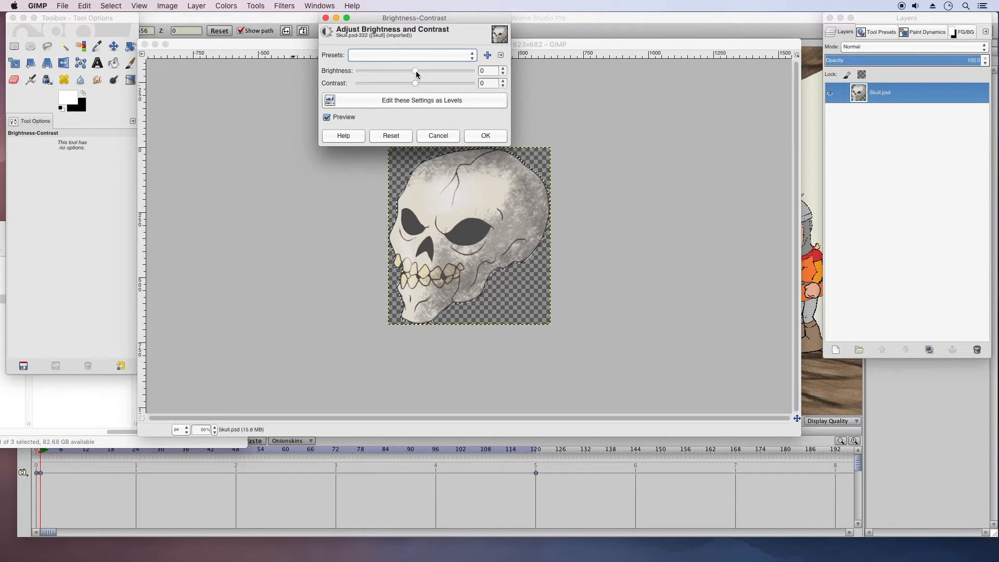
click(438, 134)
Use Color Balance on the skull's midtones, setting the cyan-red level to -31 and the yellow-blue level to 15
click(255, 5)
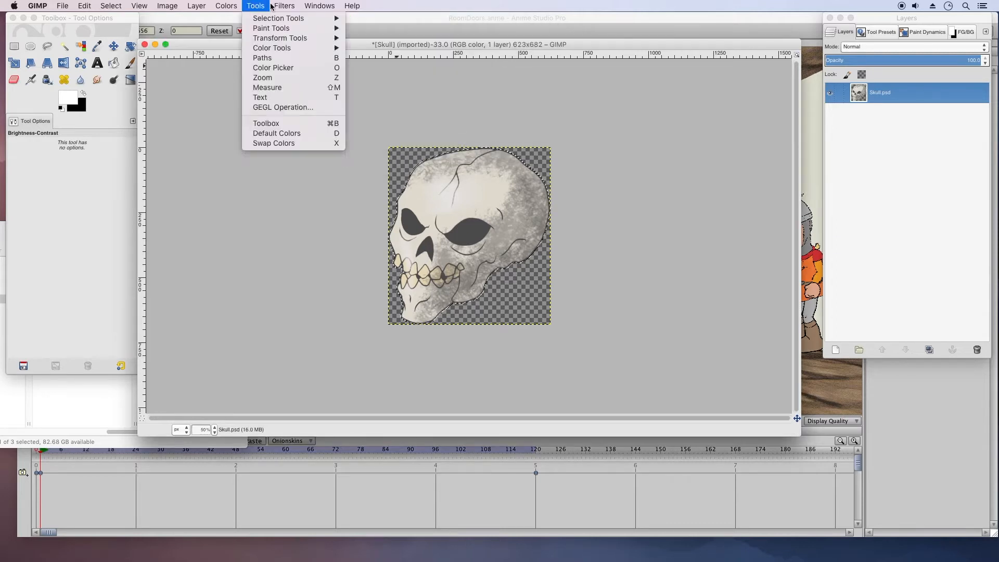
mouse_move(231, 6)
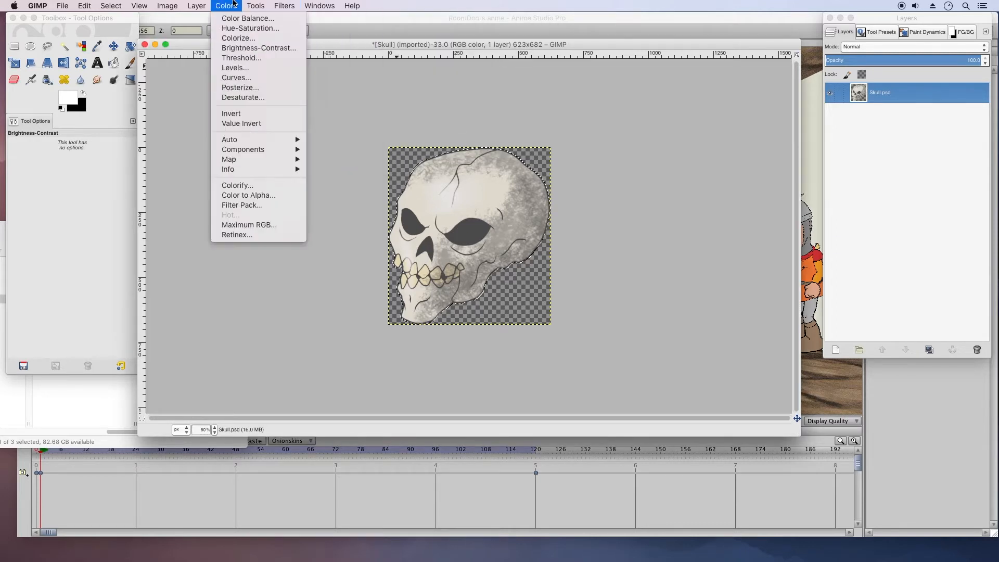
click(254, 18)
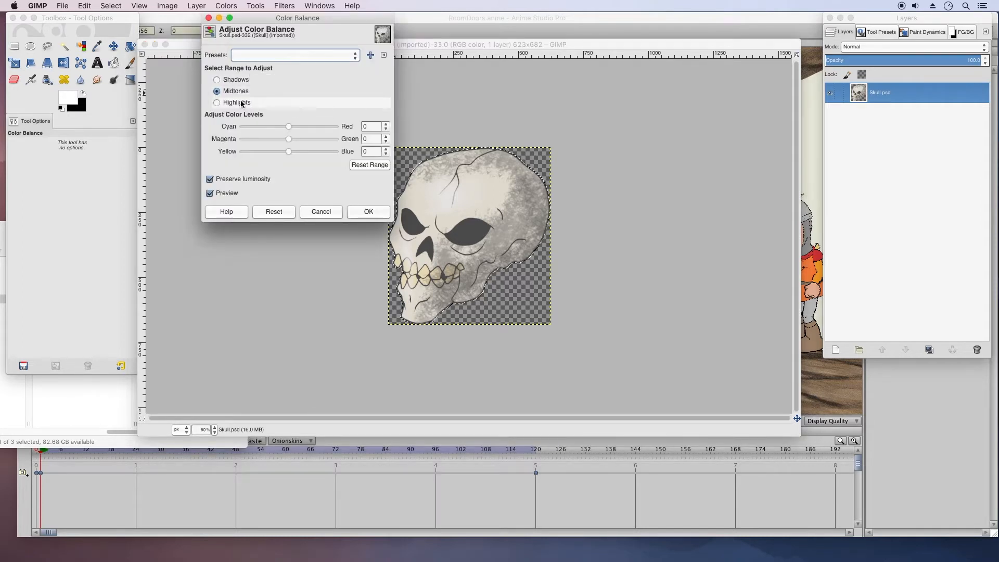
click(289, 128)
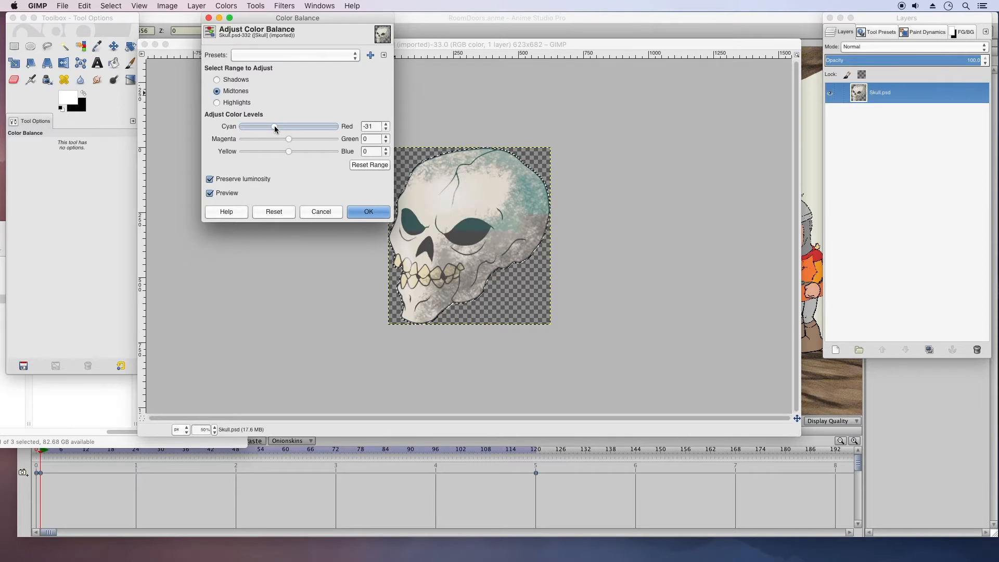
drag(289, 152, 297, 157)
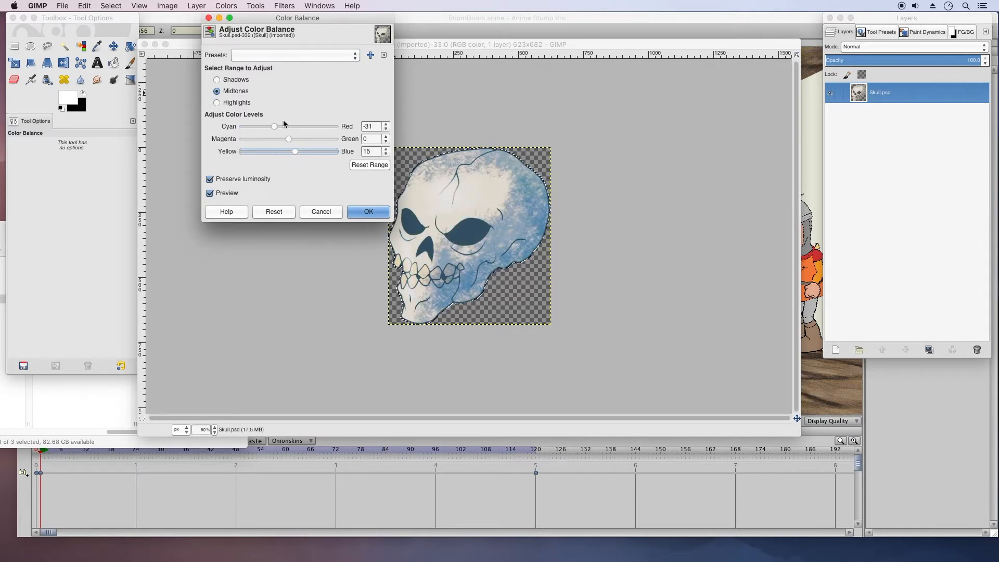
Set the shadows' yellow-blue level to 17 and the highlights to cyan-red 2 and yellow-blue 7, and apply the color balance
click(223, 81)
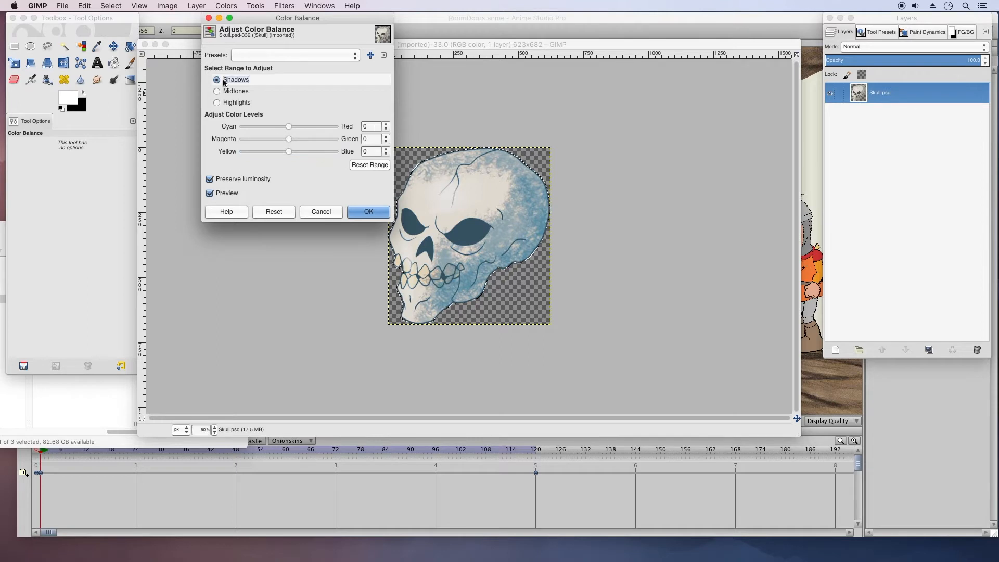
drag(290, 152, 298, 155)
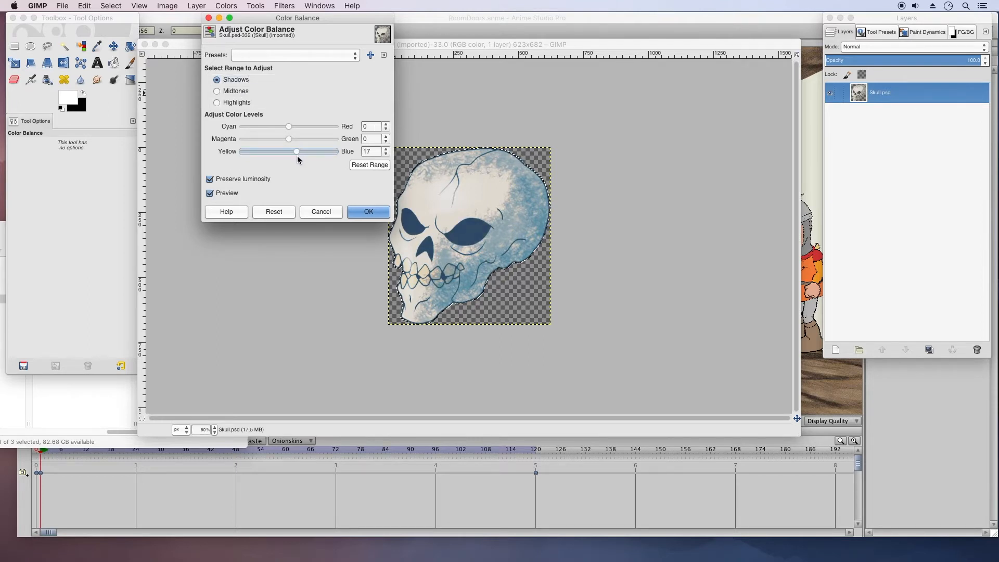
click(232, 103)
mouse_move(290, 130)
mouse_down()
mouse_move(271, 128)
mouse_move(291, 130)
mouse_up()
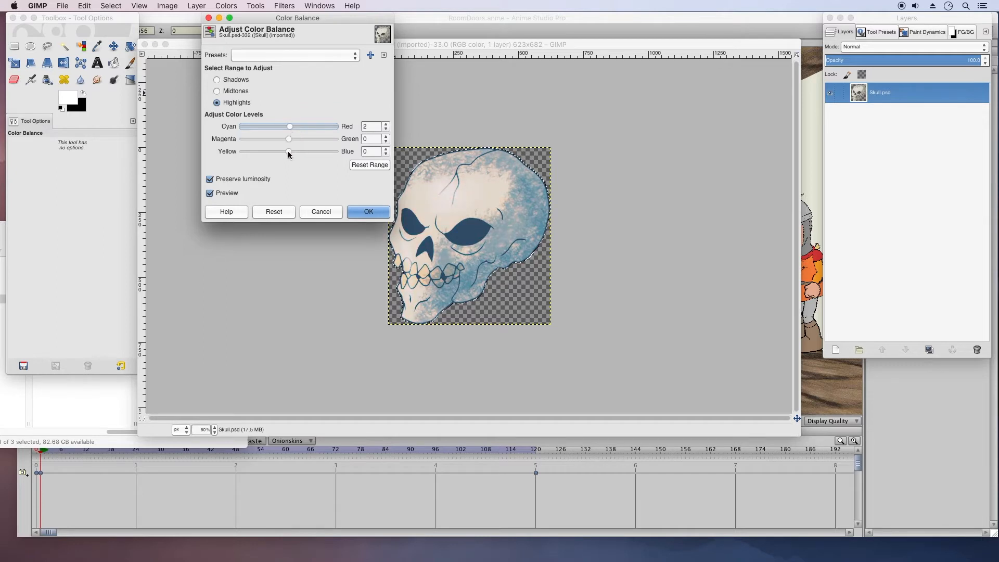
drag(288, 151, 284, 151)
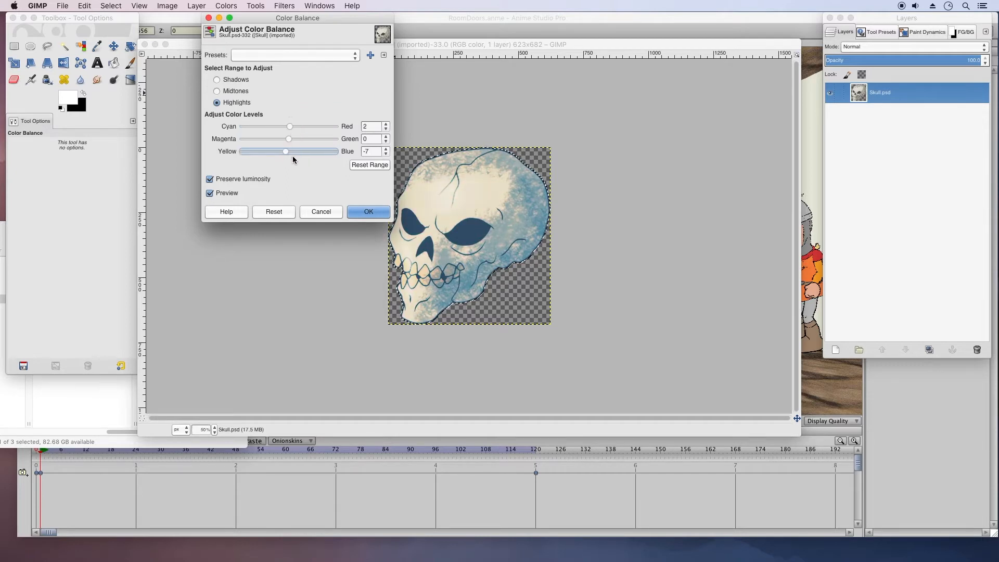
drag(289, 152, 293, 159)
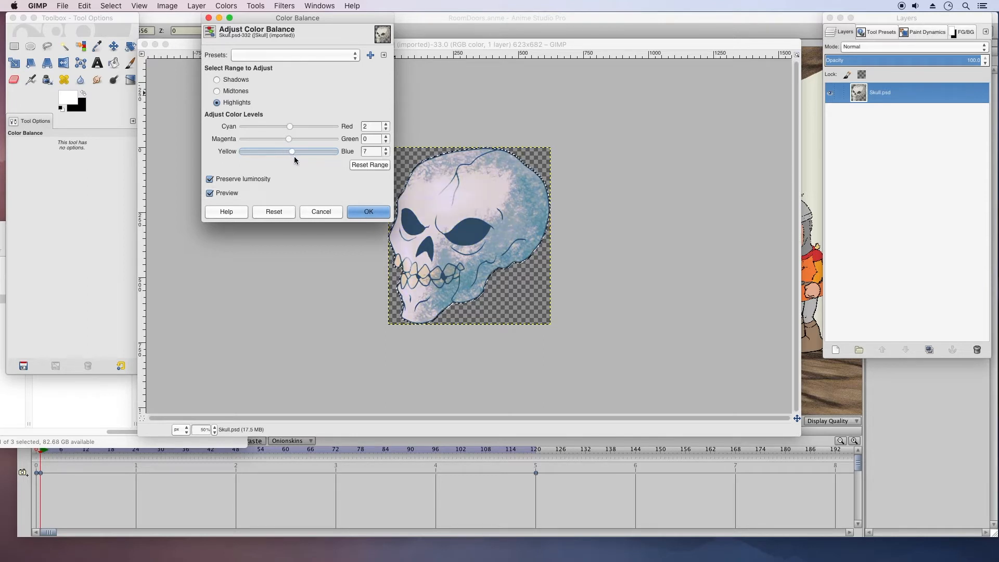
click(364, 211)
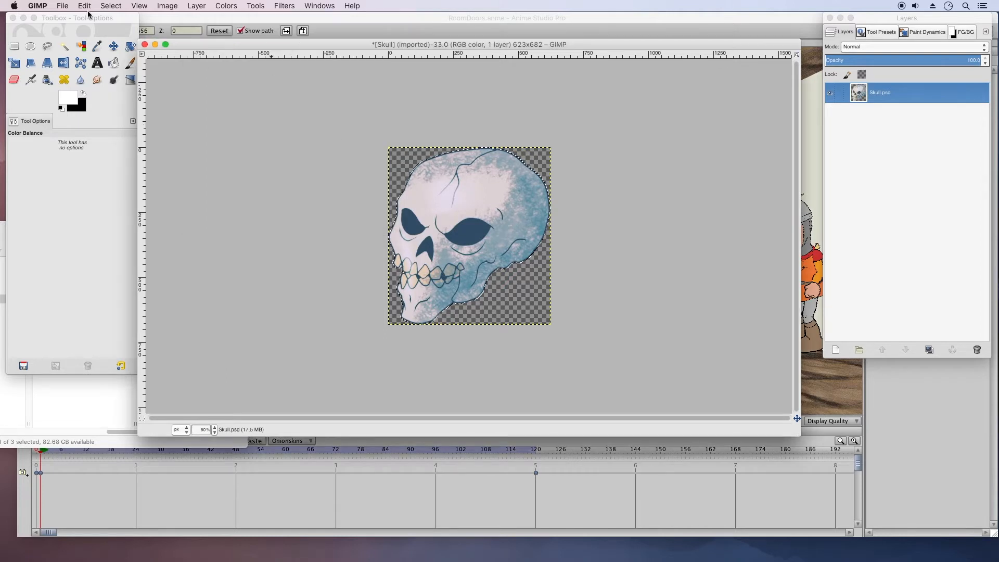
Overwrite Skull.psd with the edited skull and close the image, discarding the unsaved GIMP changes
click(62, 5)
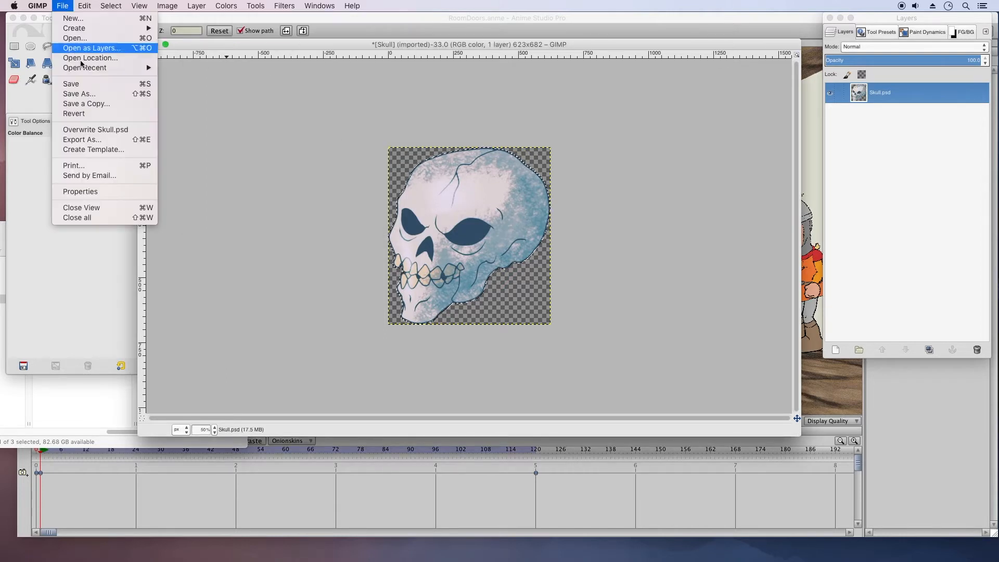
click(101, 130)
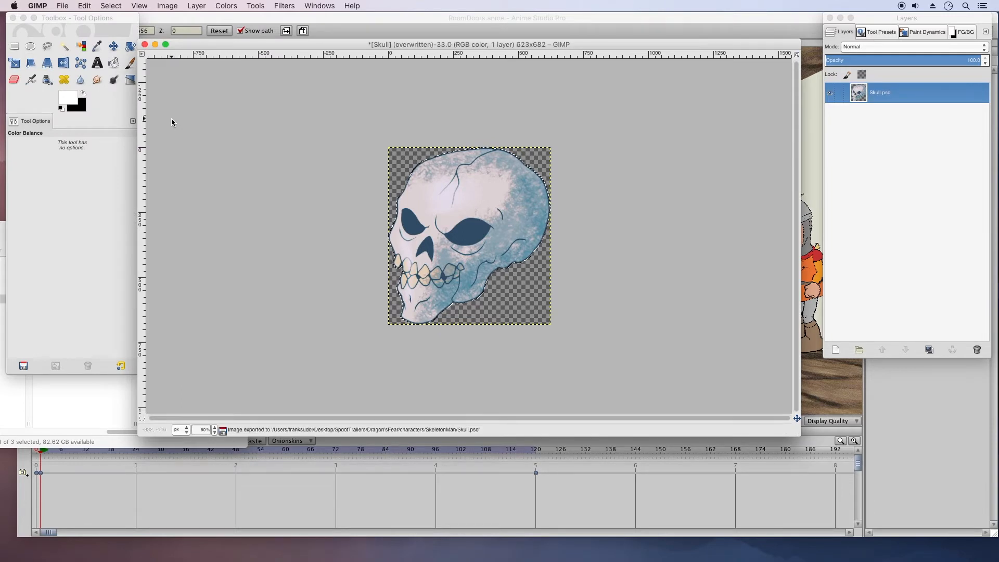
click(145, 44)
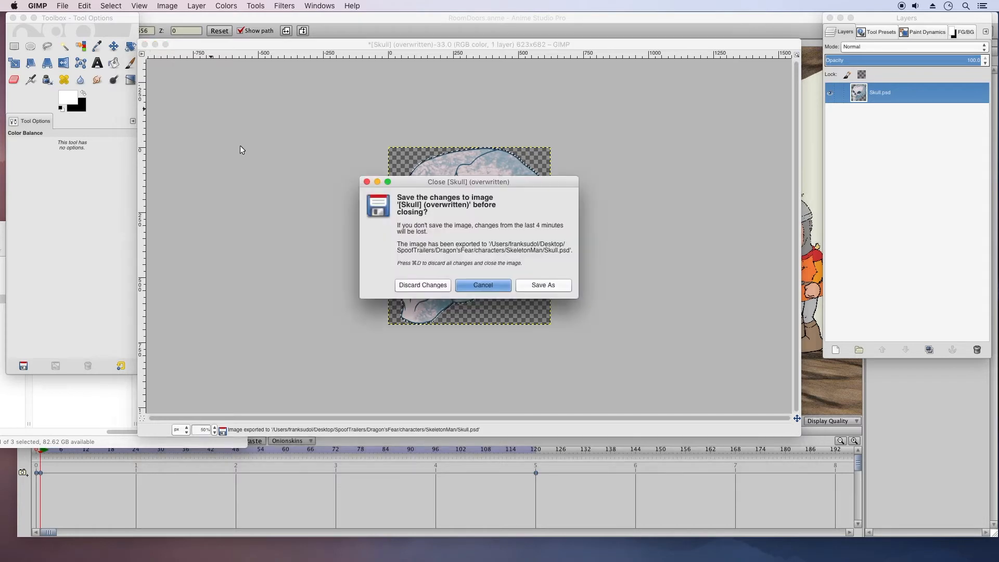
click(423, 284)
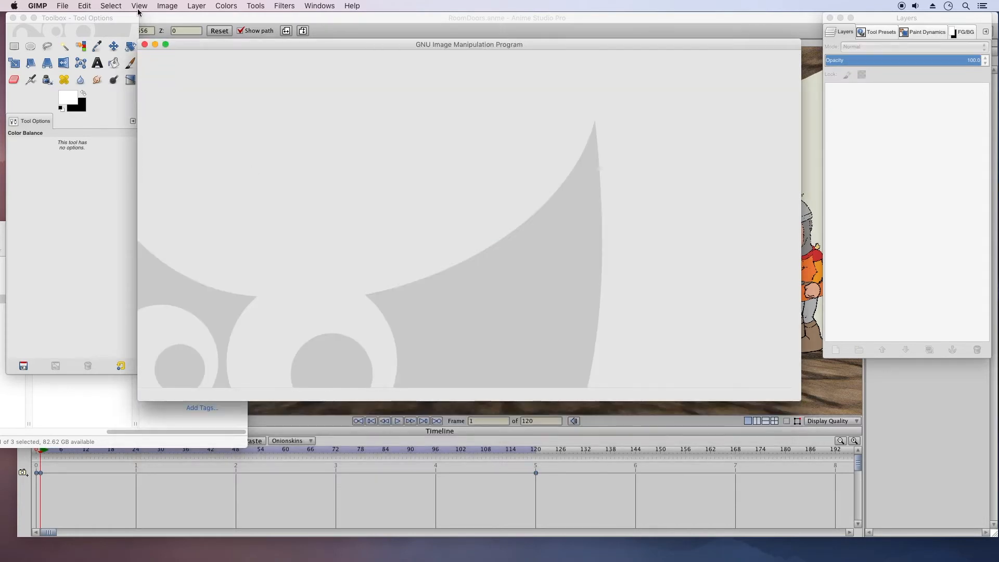
Hide GIMP and select Skull.psd in the SkeletonMan folder in Finder
click(44, 6)
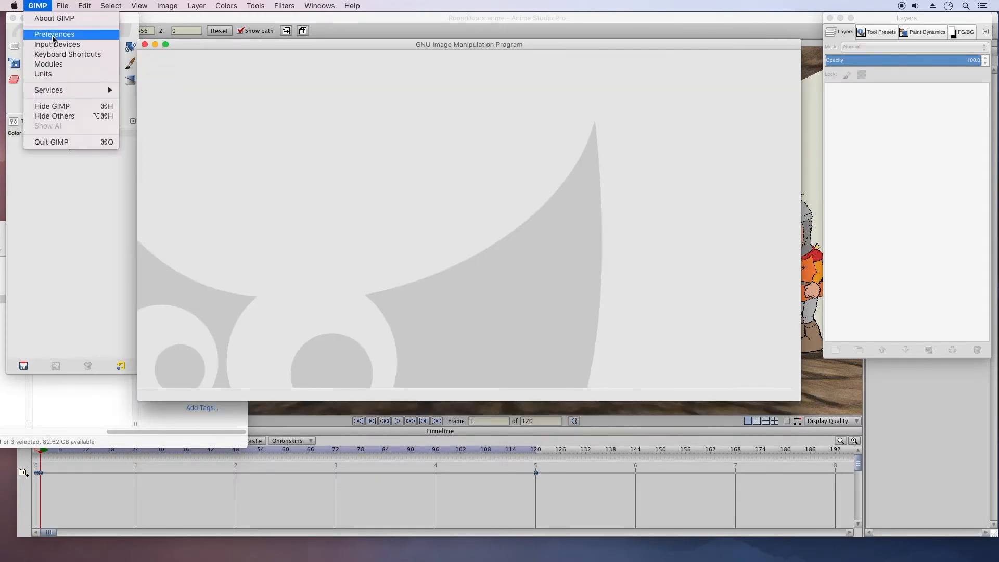
click(42, 107)
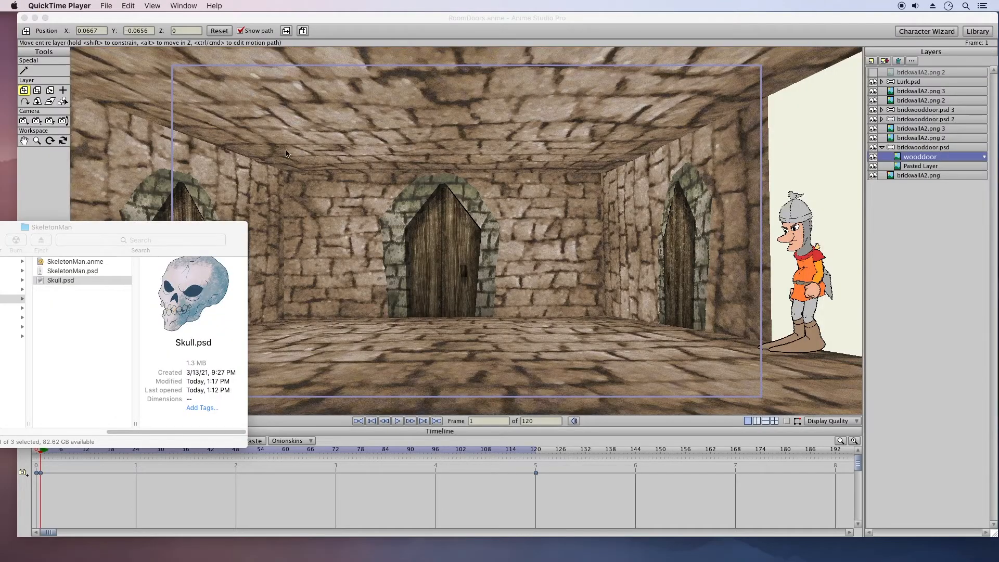
click(51, 280)
drag(41, 283, 90, 287)
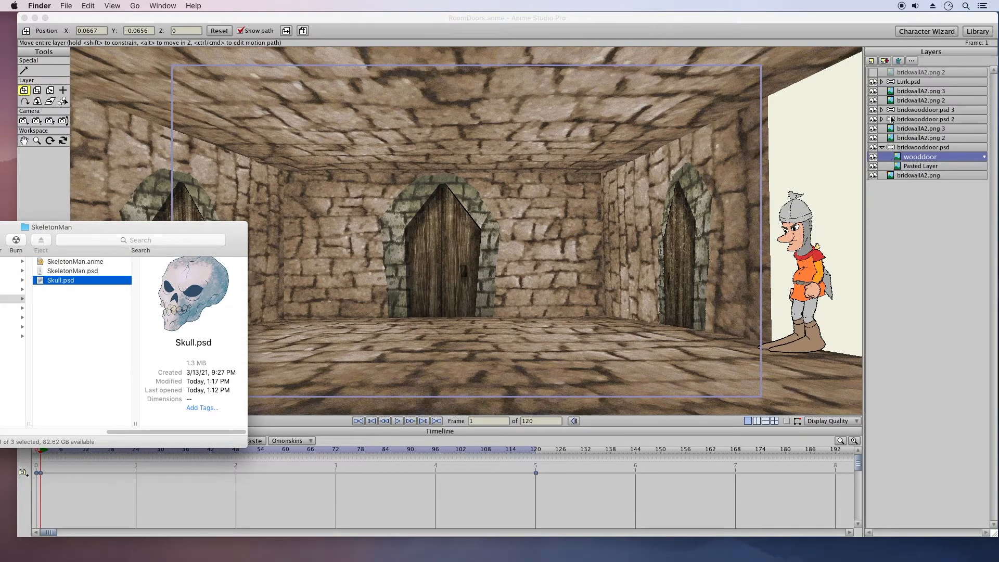
Switch to Anime Studio Pro, collapse the brickwooddoor.psd group and select the lowest brickwallA2.png layer
click(890, 179)
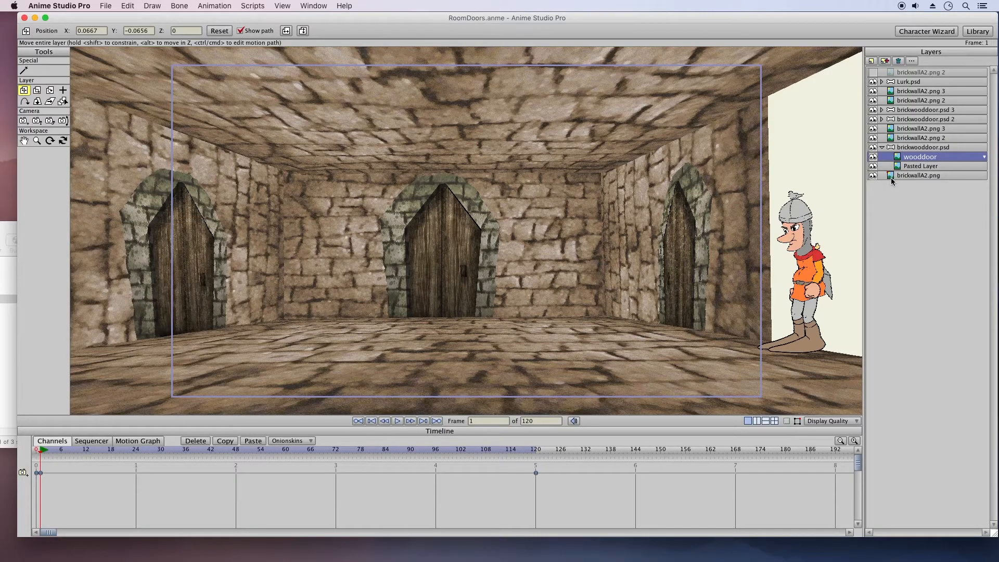
click(890, 178)
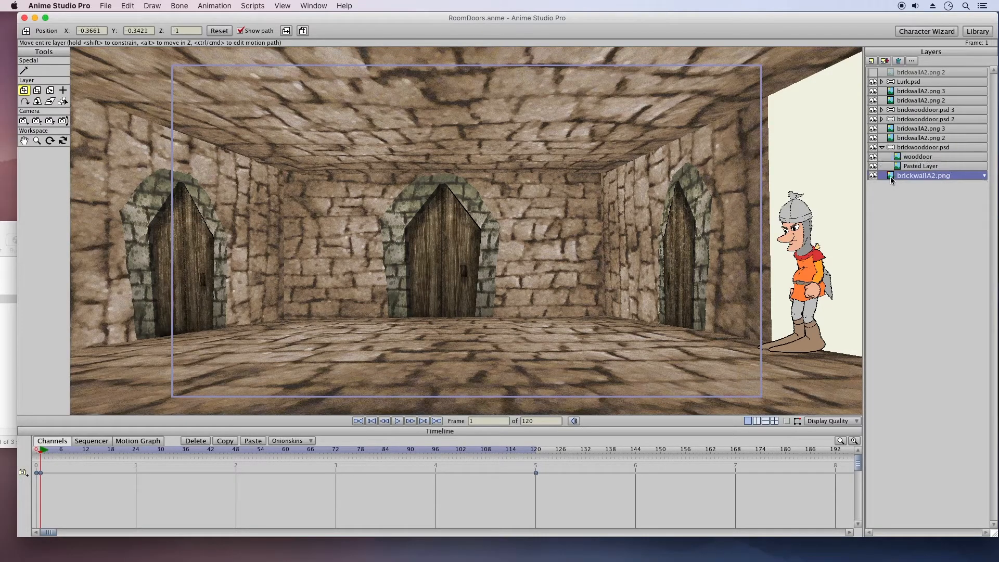
click(883, 149)
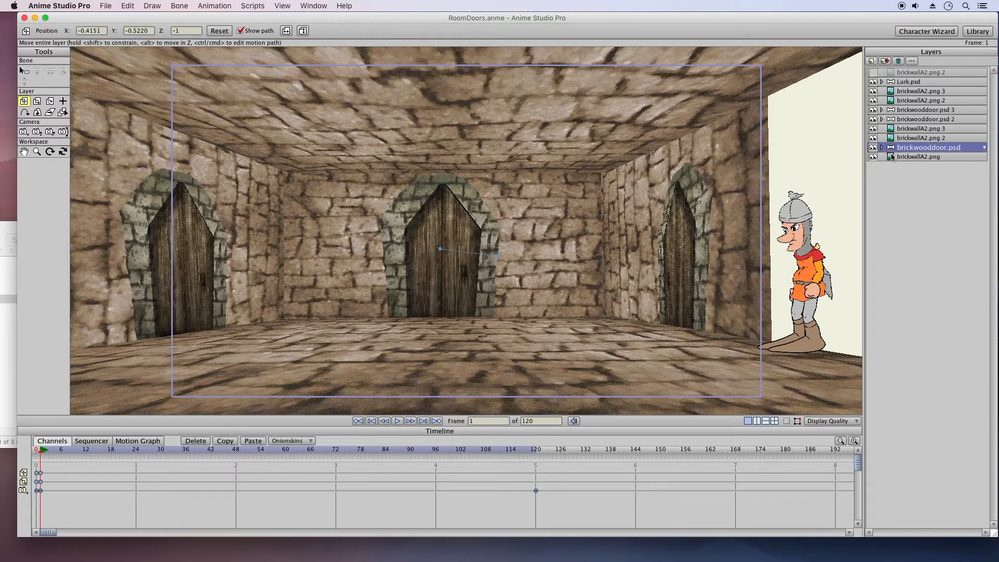
click(892, 157)
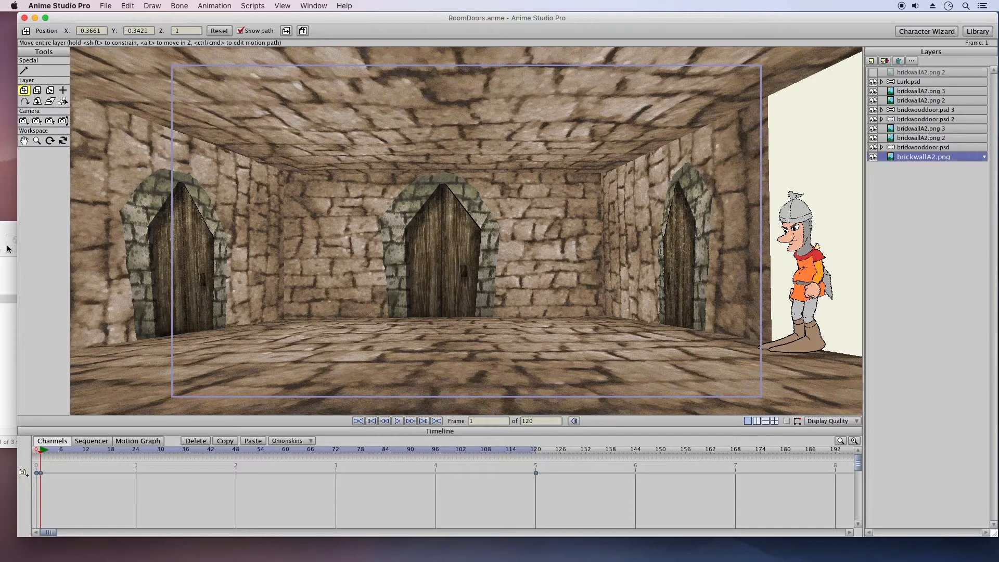
Import Skull.psd from the Finder folder into the dungeon scene with its layers imported individually
click(12, 228)
drag(58, 280, 578, 298)
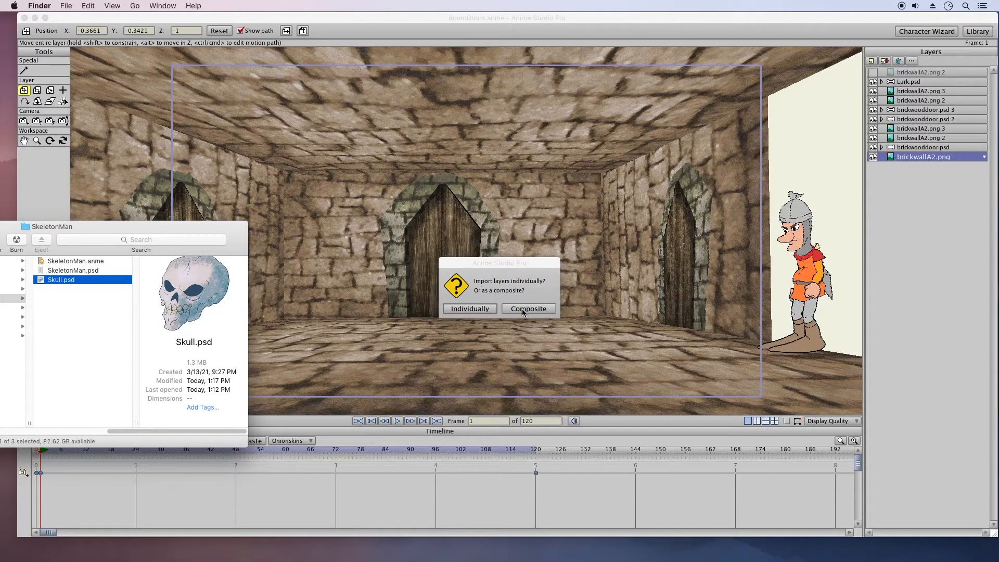
click(480, 308)
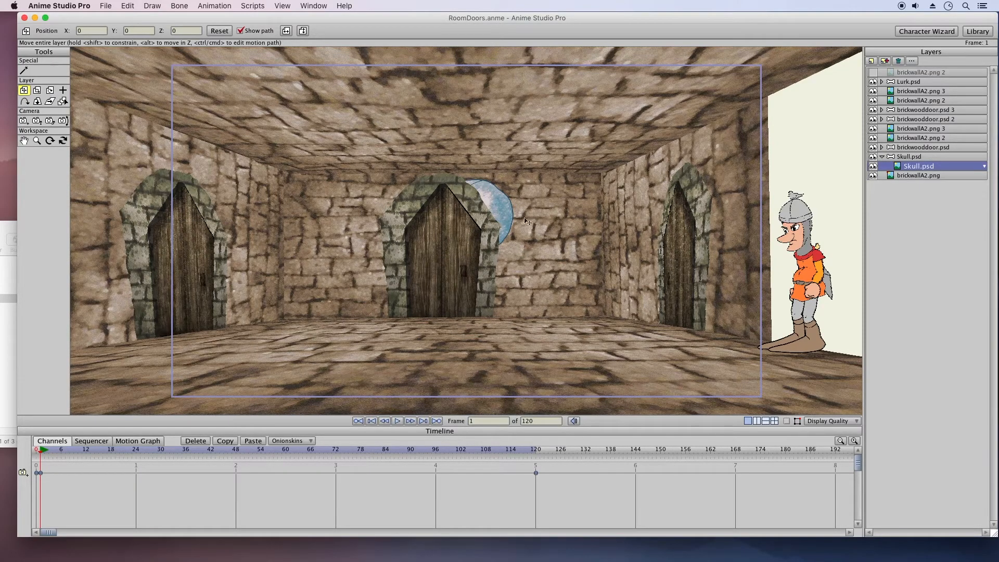
Move the skull to about X 1.58, Y -0.85 and place its image layer outside its group, directly below Lurk.psd
drag(448, 227, 636, 265)
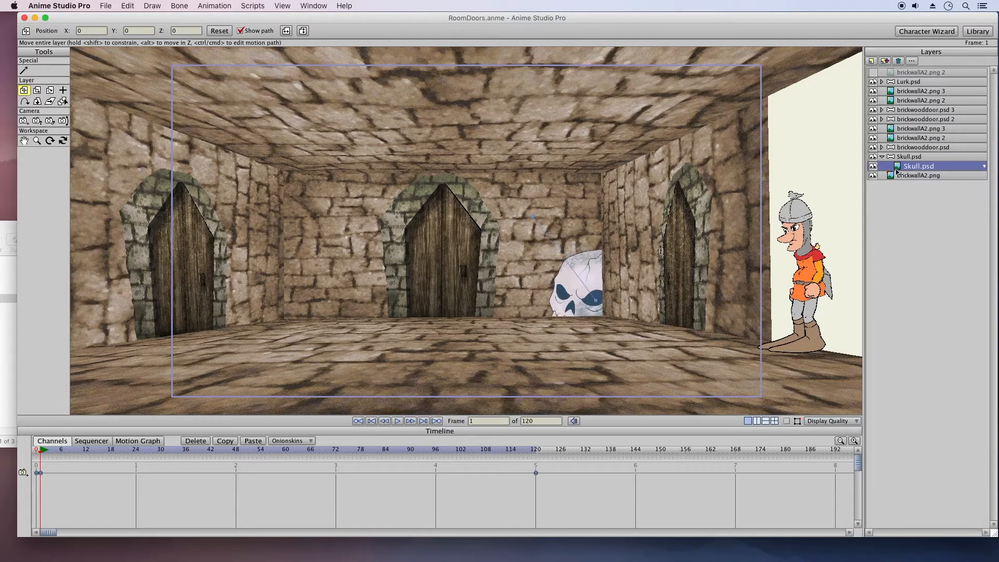
drag(898, 169, 898, 100)
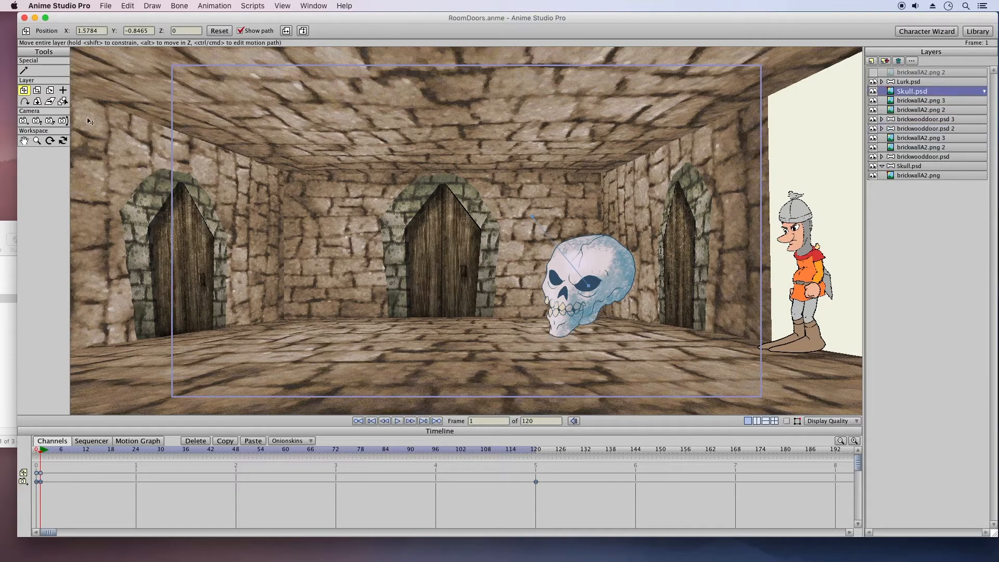
Scale the skull down to a small prop and rotate it to about -49.75 degrees
click(38, 91)
drag(627, 249, 601, 273)
click(50, 90)
drag(473, 214, 553, 161)
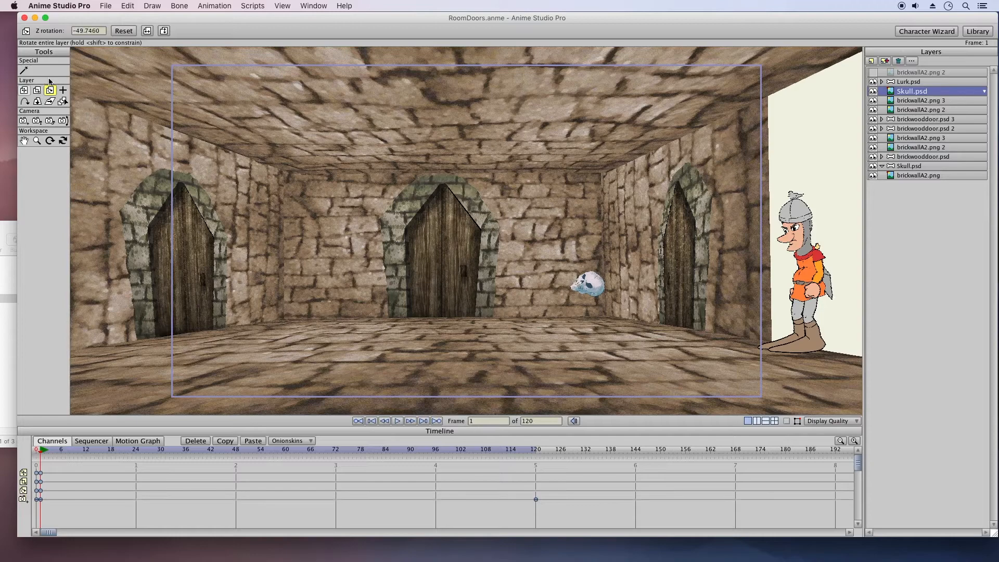
Move the skull down onto the floor by the room's back corner, to about X 1.67, Y -1.16
key(t)
drag(556, 238, 574, 262)
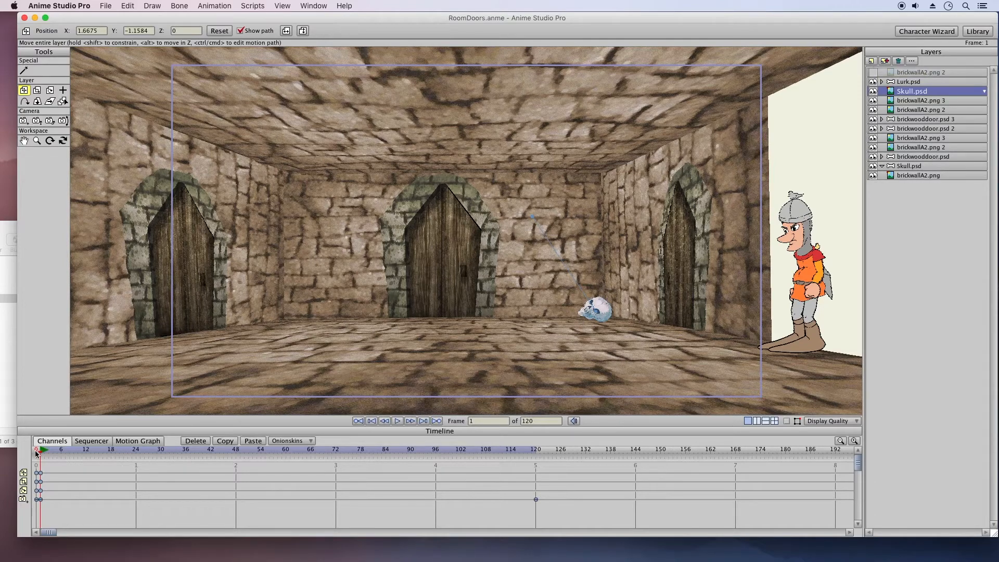
At frame 0, create a group layer named skulls below Lurk.psd and put the Skull.psd image layer inside it
click(36, 453)
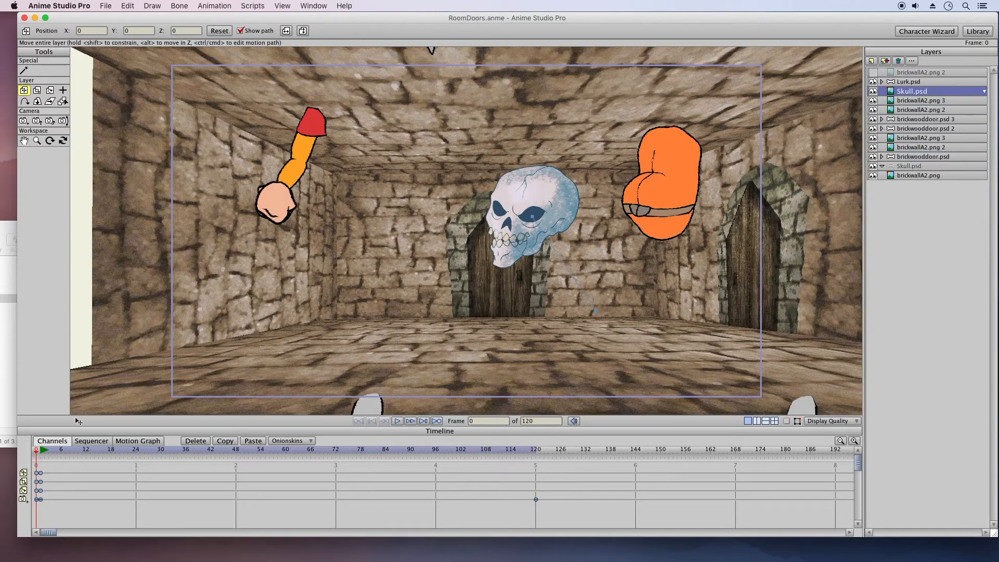
click(884, 61)
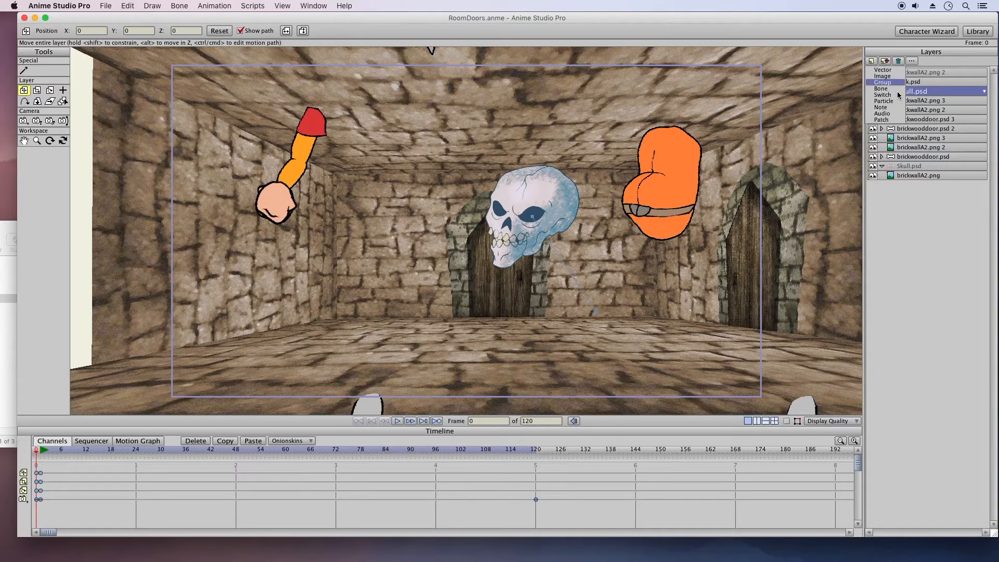
click(884, 82)
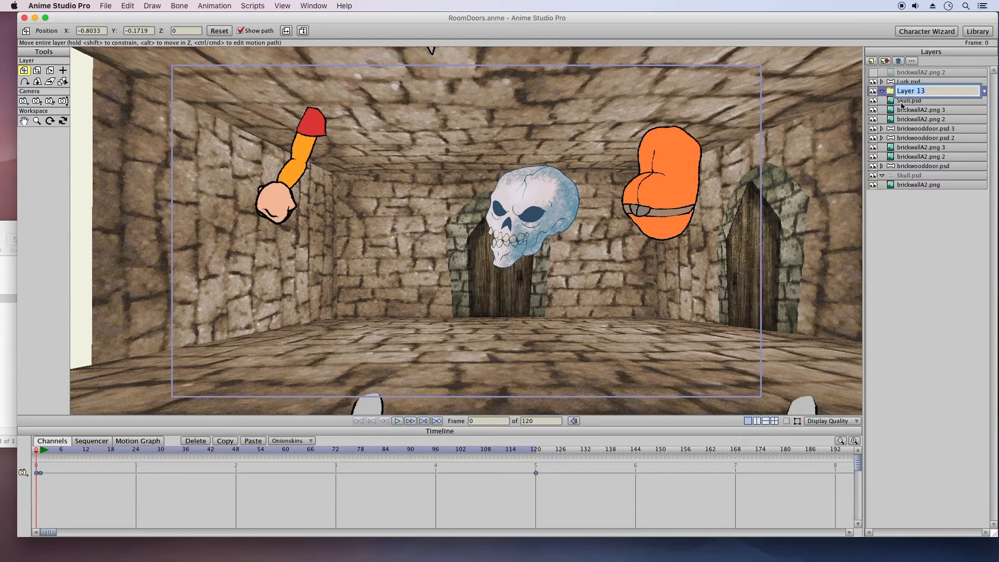
click(903, 100)
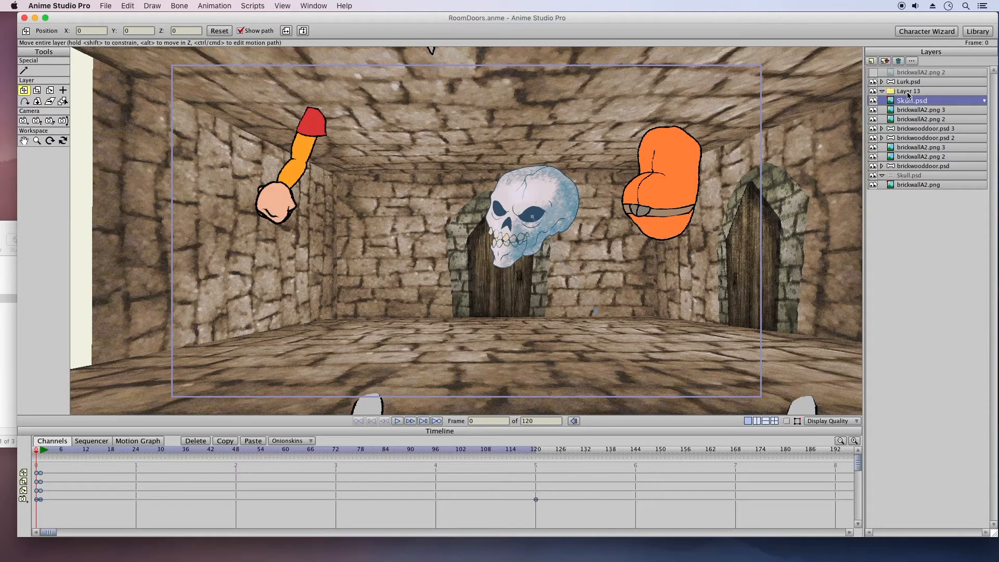
double_click(905, 94)
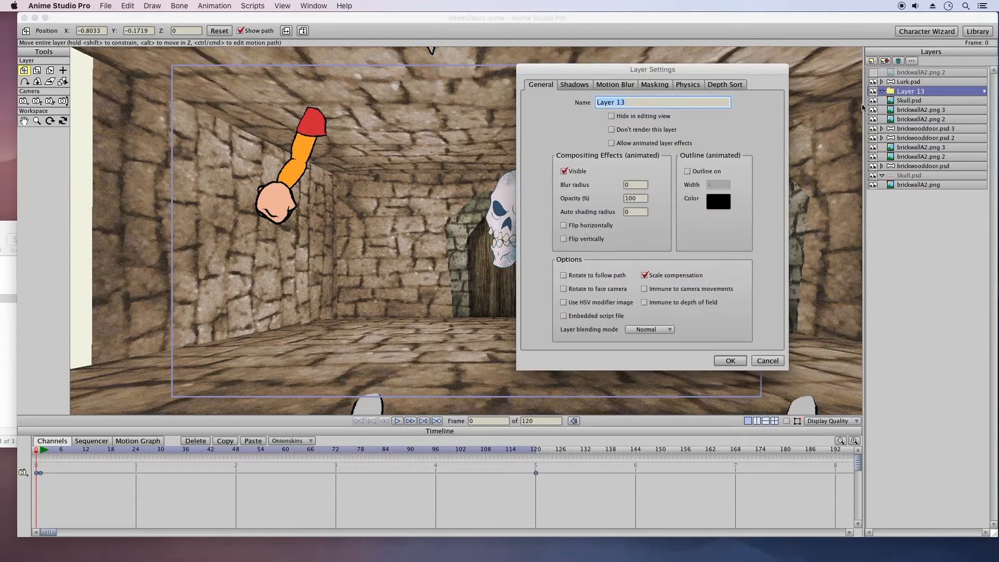
text(skulls)
key(Return)
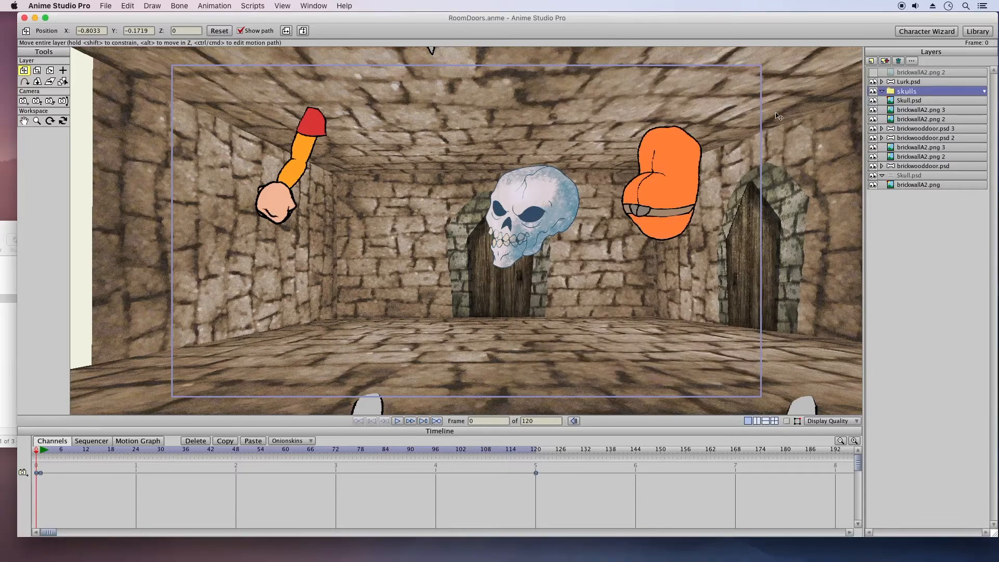
click(893, 101)
mouse_move(895, 98)
mouse_down()
mouse_move(918, 105)
mouse_move(896, 93)
mouse_move(902, 106)
mouse_up()
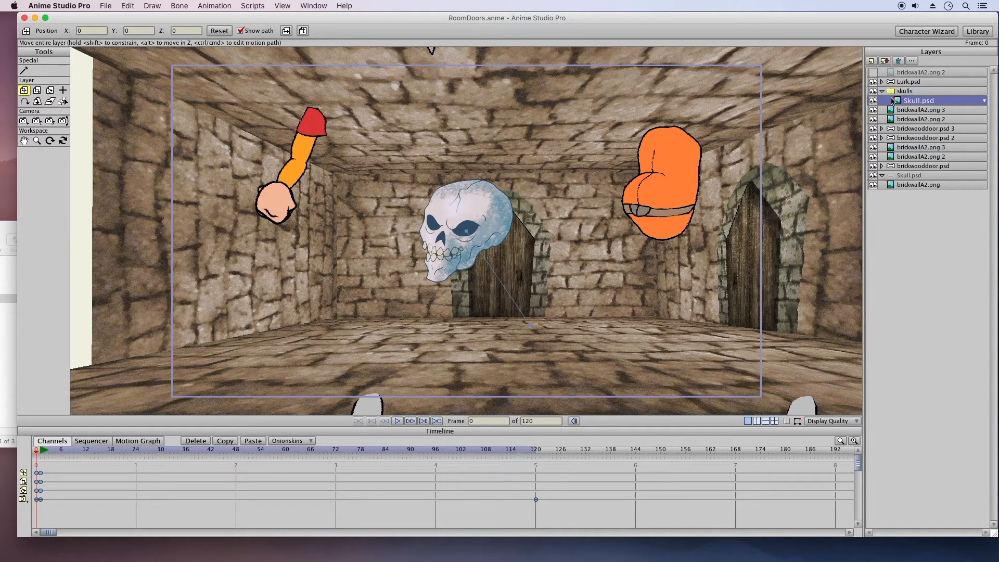
At frame 0, shrink the skull, tilt it to about -48.97 degrees and place it by the back corner at about X 2.21, Y -1.01
click(37, 90)
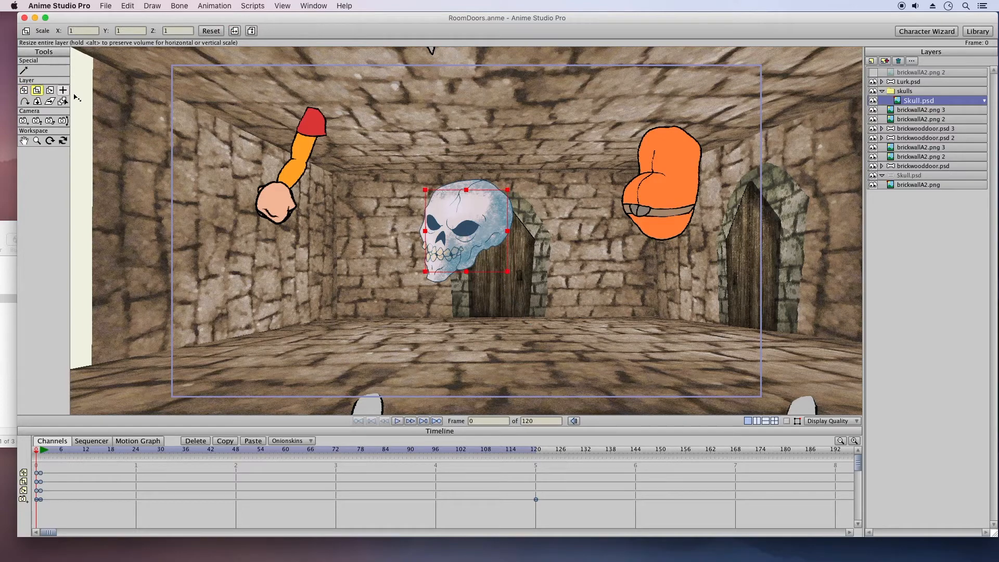
drag(425, 191, 450, 216)
click(49, 92)
drag(507, 244, 652, 323)
click(24, 90)
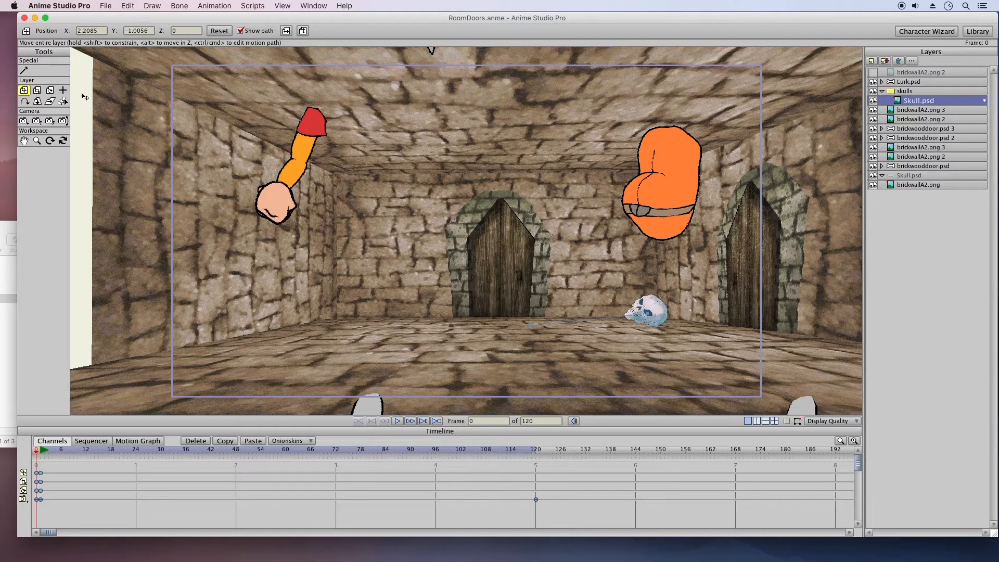
click(50, 90)
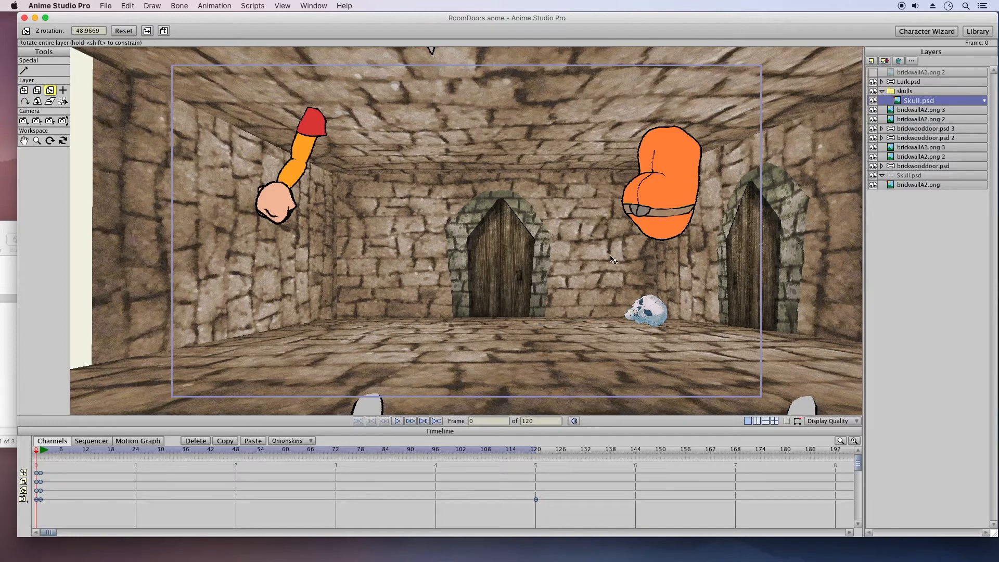
Reduce the skull slightly further, to a scale of about 0.378 on all axes
click(37, 90)
drag(685, 288, 674, 293)
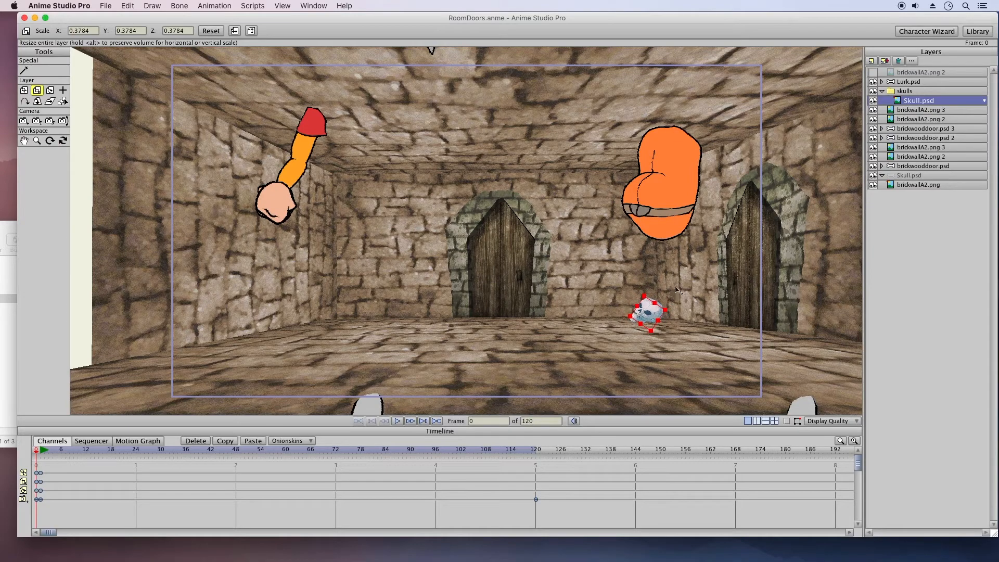
click(24, 90)
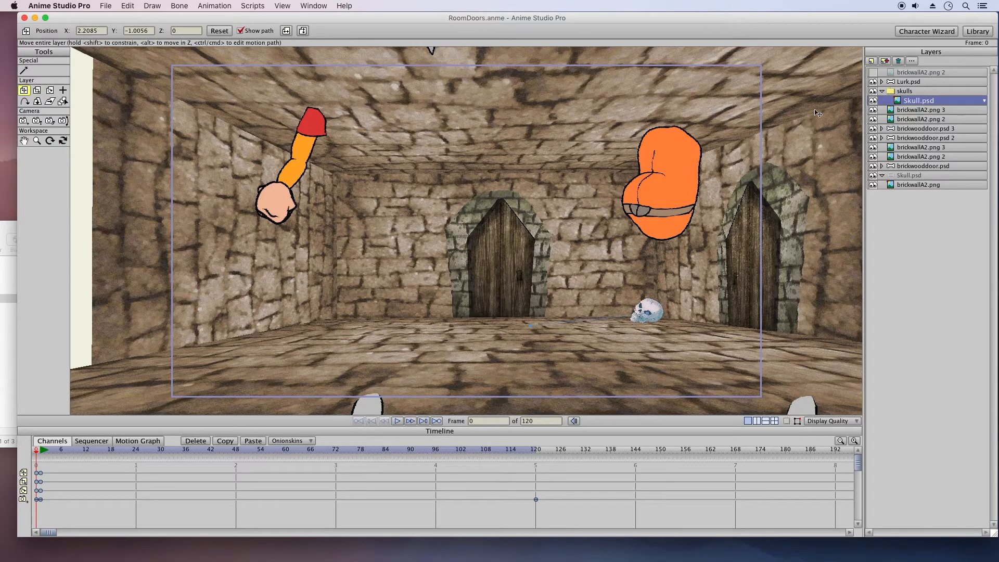
Duplicate the skull, shift the copy sideways to about X 1.95, Y -0.99, and order it below the original inside the skulls group
click(885, 62)
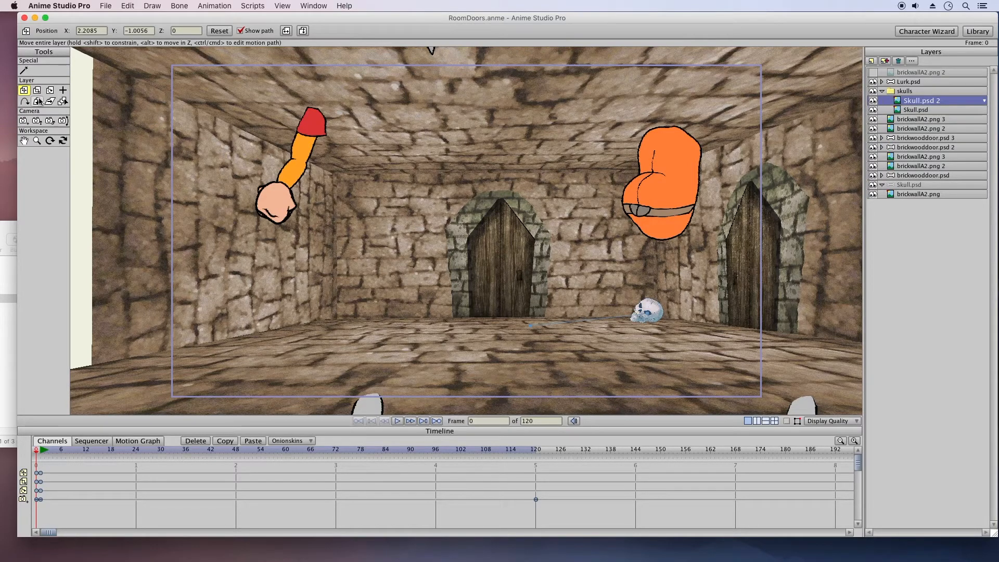
drag(660, 301, 635, 300)
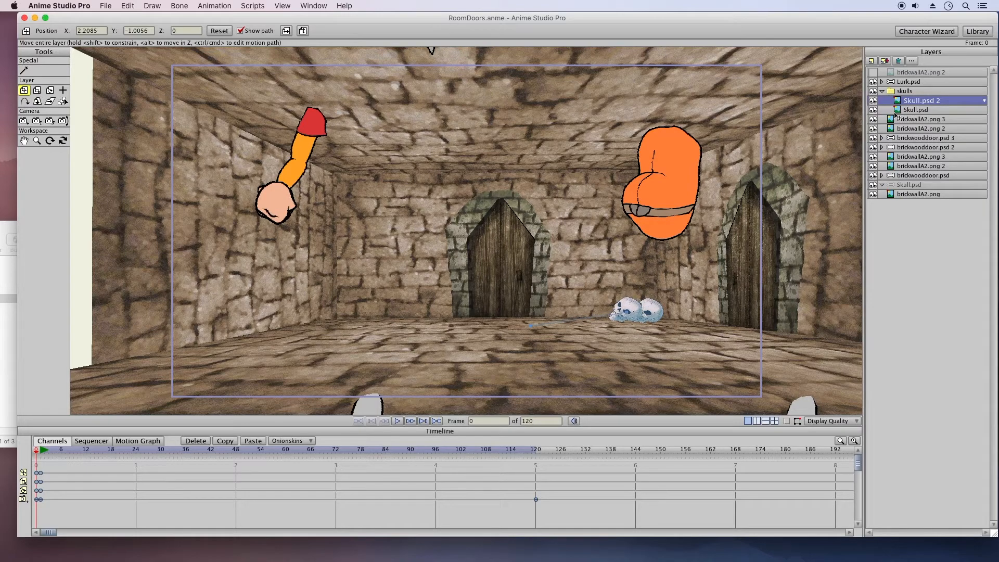
drag(921, 100, 898, 123)
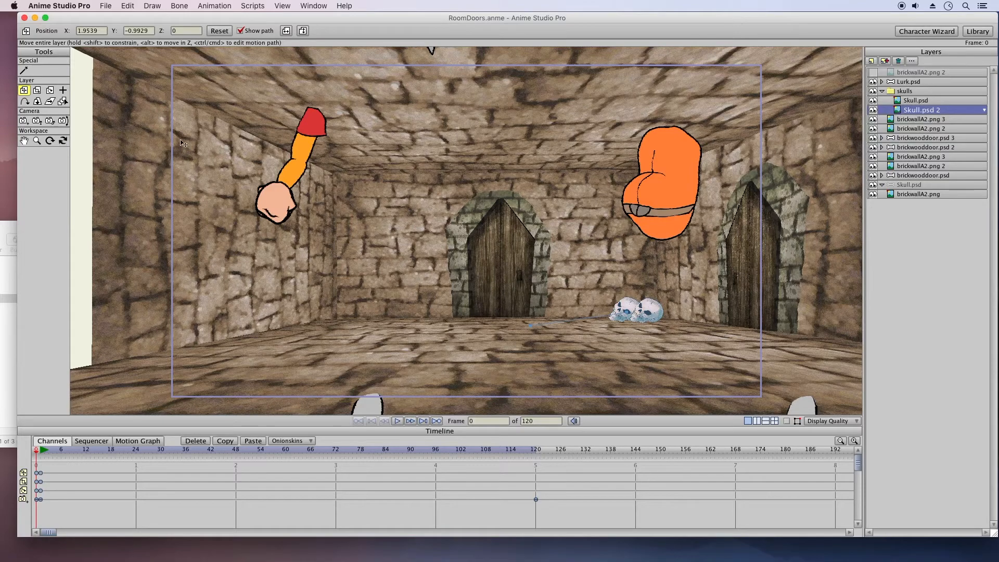
Rotate the skull copy more upright and rest it behind the first skull at about X 2.03, Y -0.85
click(50, 89)
drag(542, 263, 569, 306)
click(24, 90)
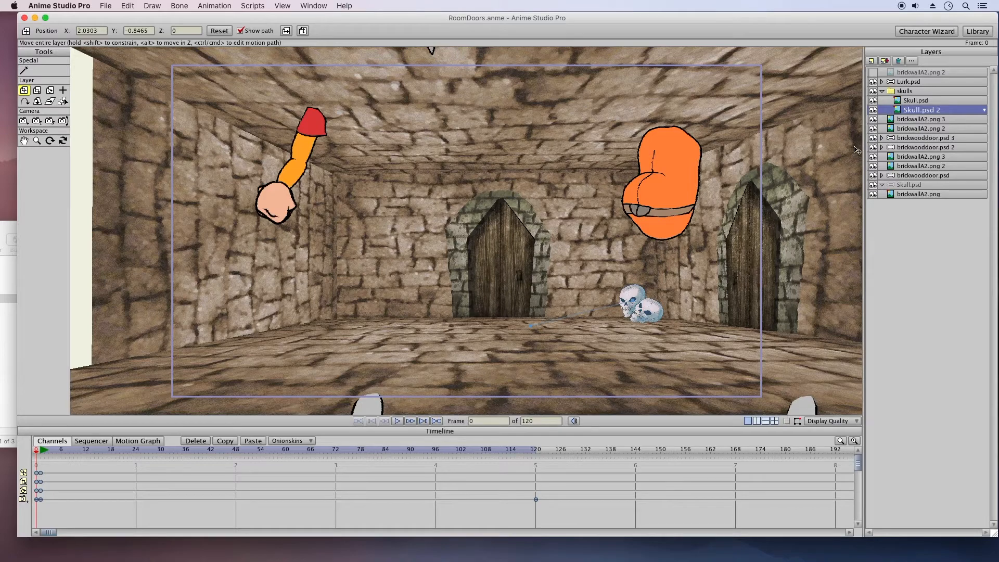
Collapse the skulls group and move it to about X -0.68 at frame 0 and about X 0.13, Y -0.03 at frame 1
click(884, 93)
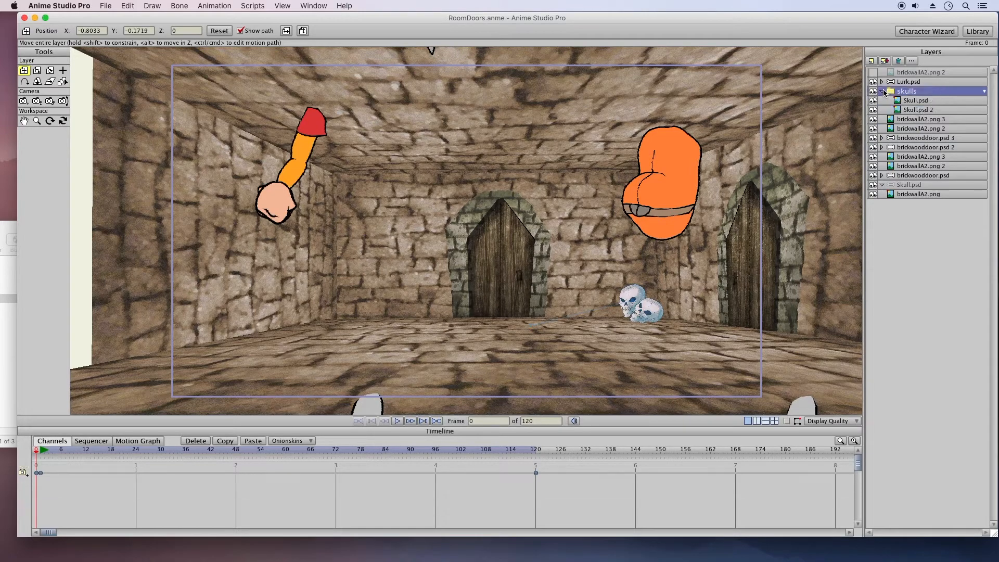
click(882, 91)
drag(558, 314, 576, 319)
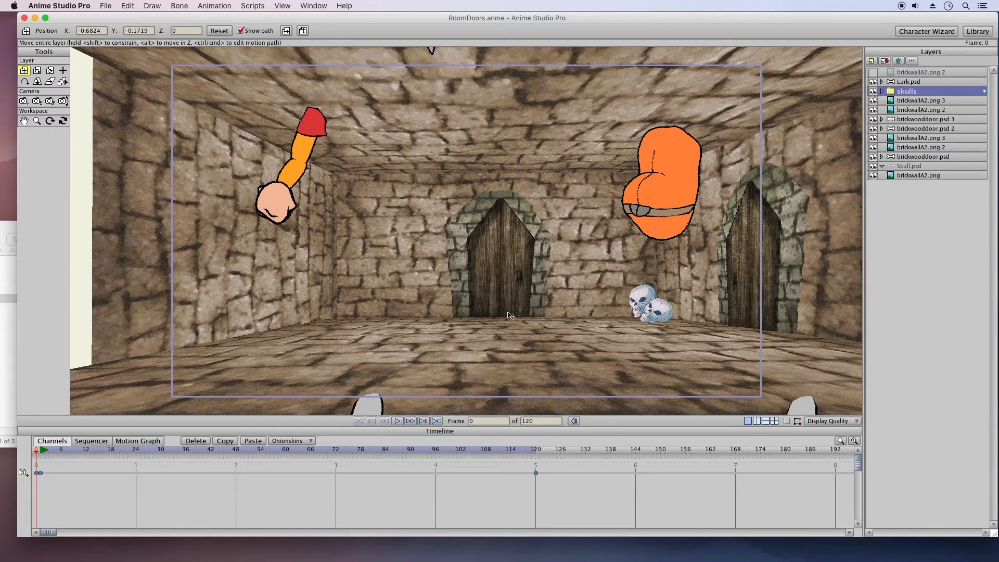
click(40, 453)
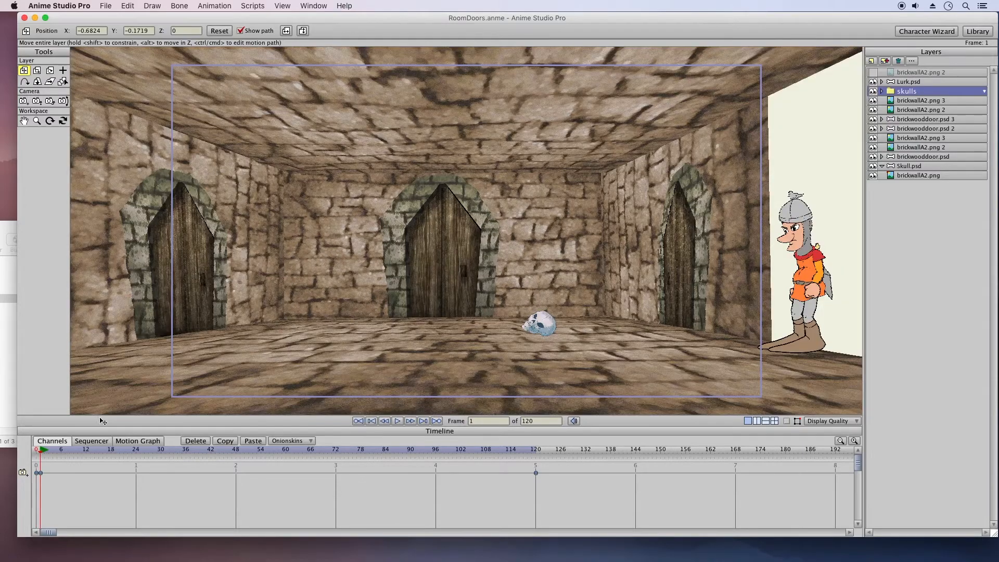
drag(567, 324, 590, 318)
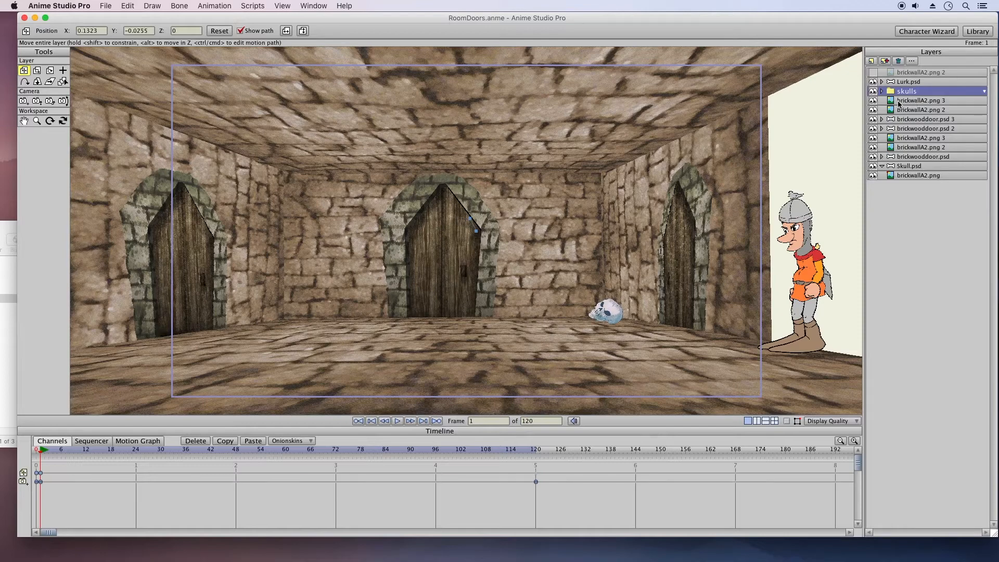
At frame 1, rotate Skull.psd 2 more upright and move it behind the first skull, to about X 1.50, Y -1.01
click(881, 97)
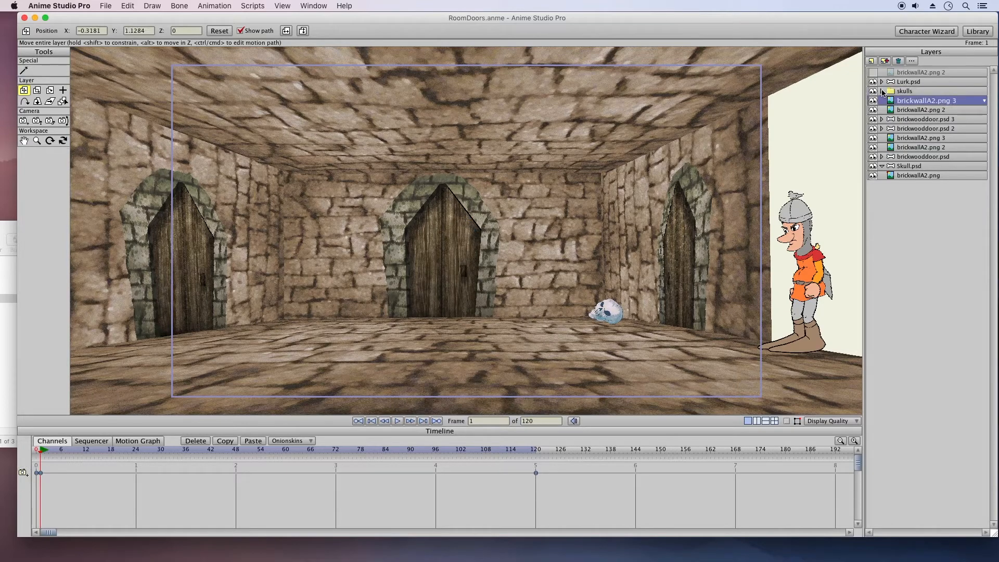
click(883, 92)
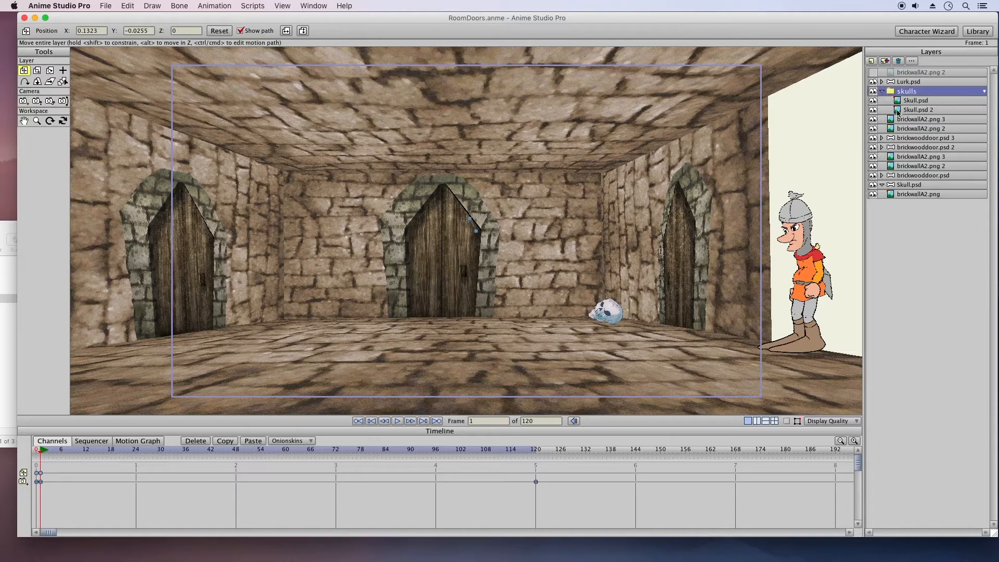
click(898, 109)
click(873, 100)
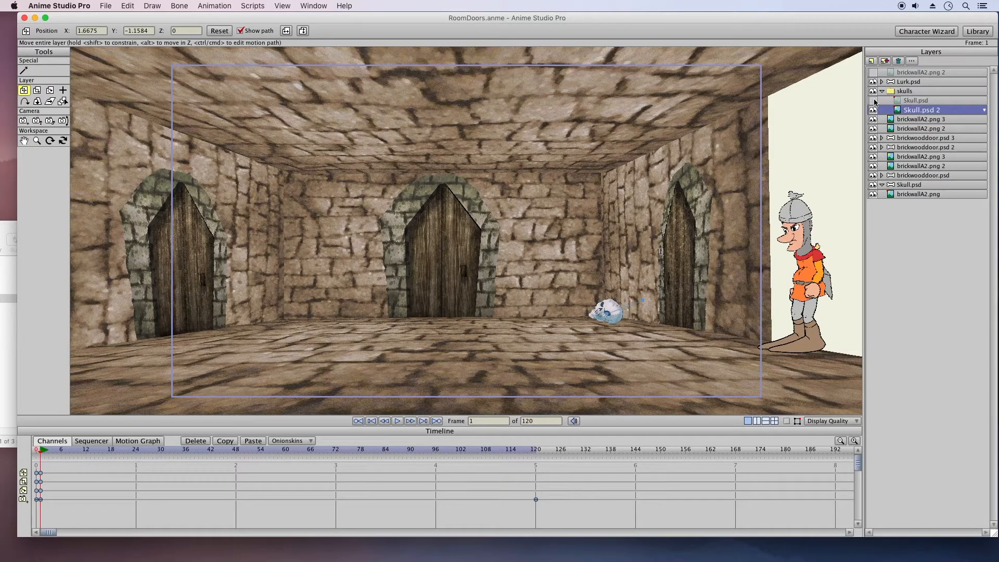
click(873, 100)
click(50, 90)
drag(559, 307, 563, 332)
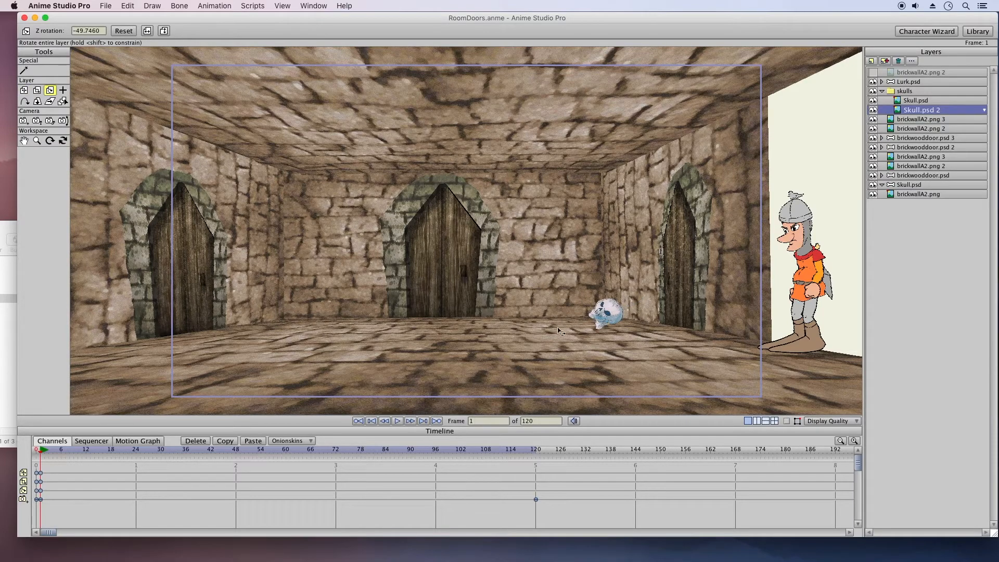
click(23, 90)
mouse_move(644, 359)
mouse_down()
mouse_move(639, 351)
mouse_move(654, 357)
mouse_up()
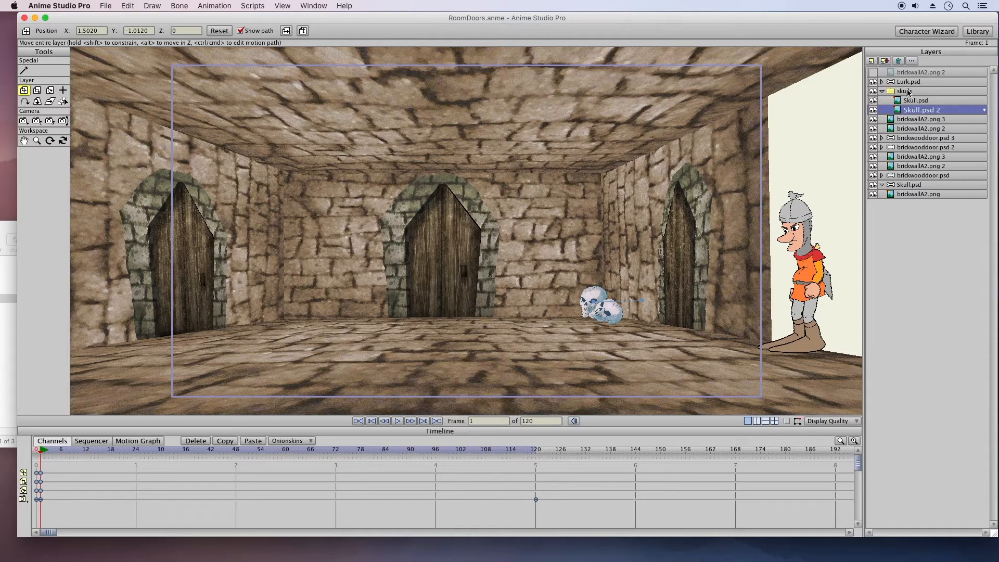
Collapse the skulls group and examine its place in the layer order between Lurk.psd and the brick wall layers
click(886, 92)
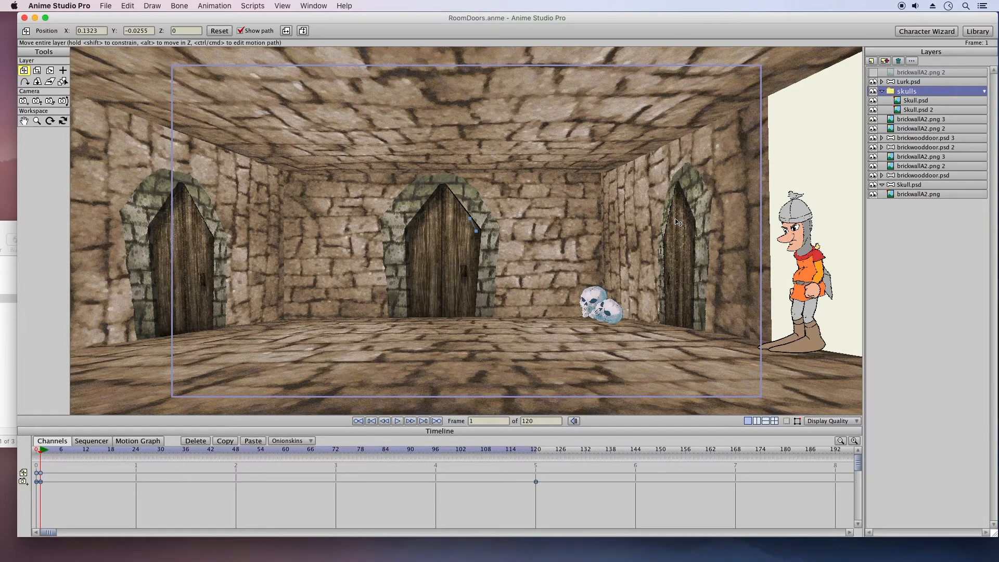
click(882, 91)
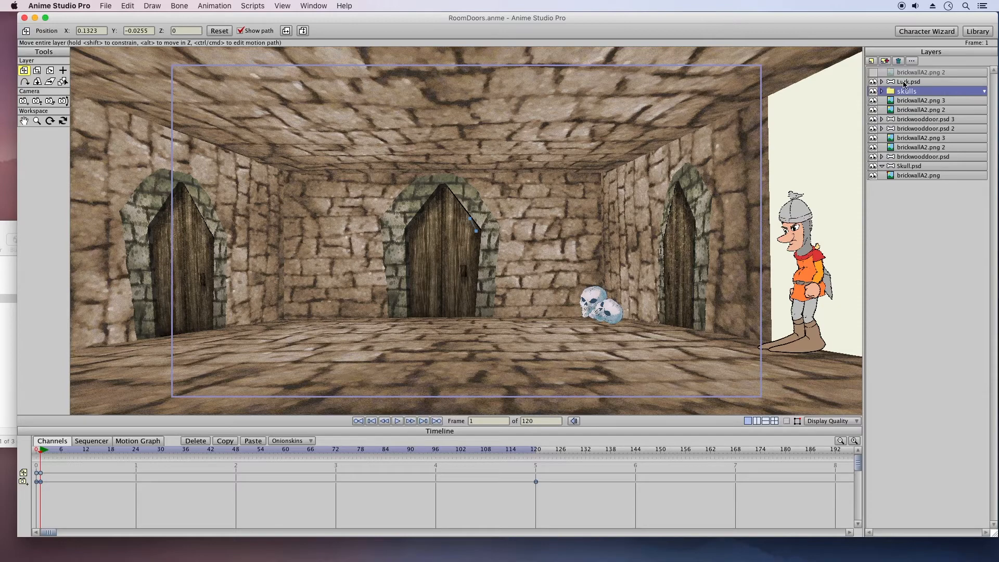
click(896, 85)
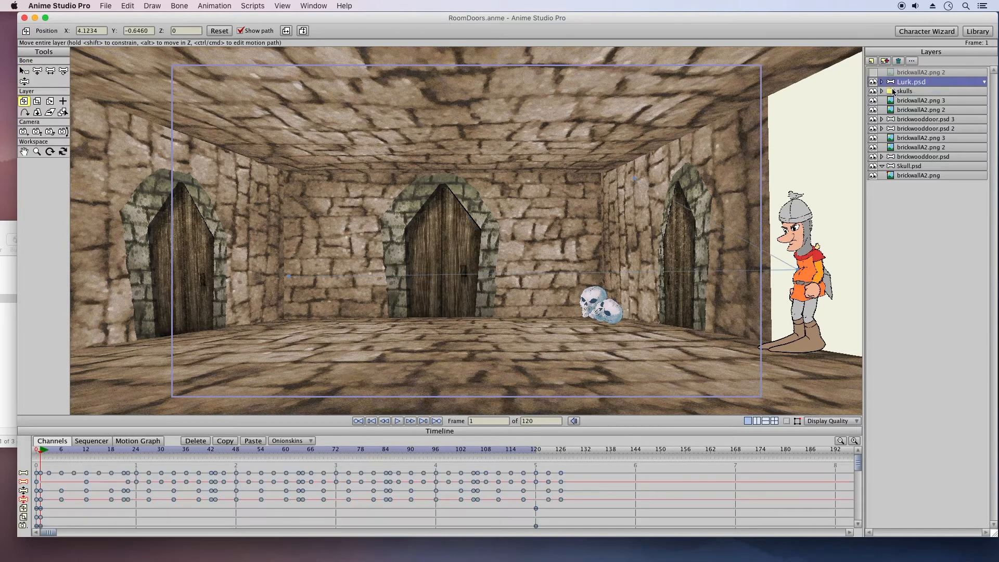
click(892, 91)
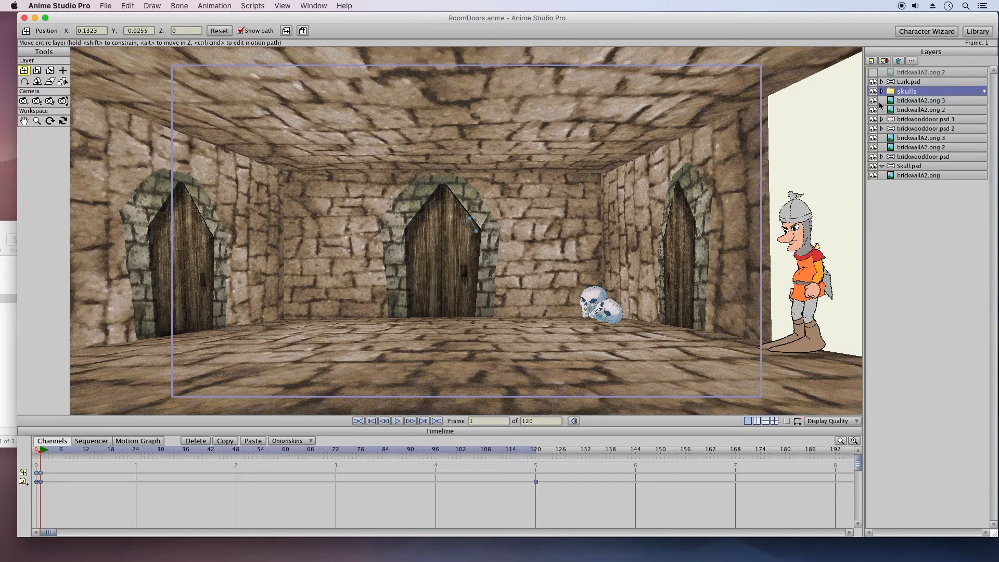
click(892, 102)
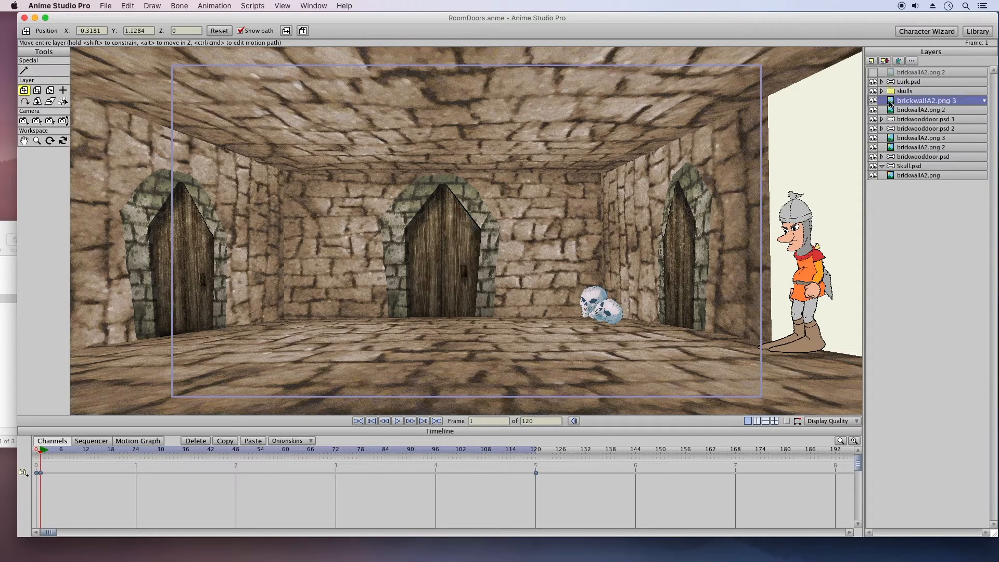
click(891, 109)
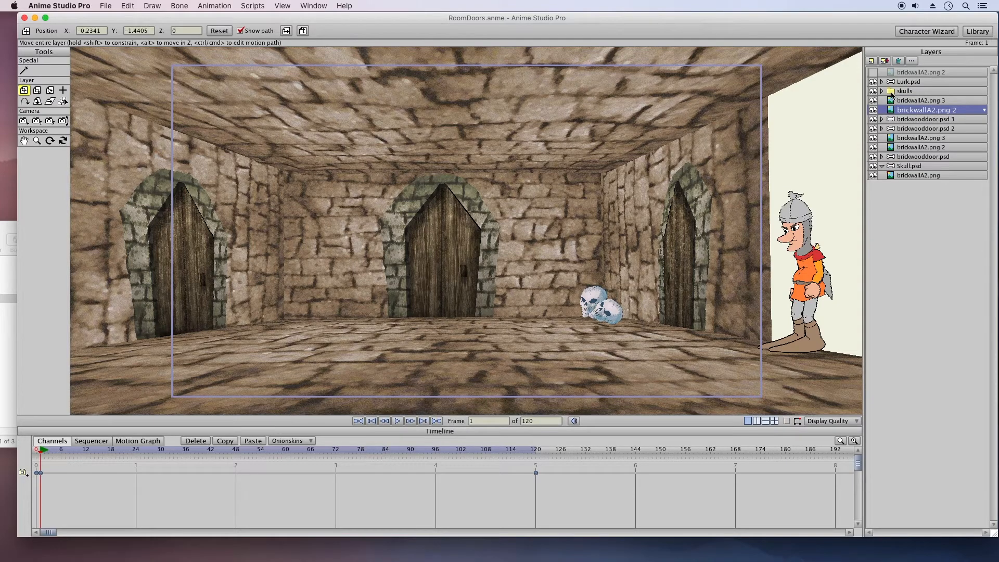
click(890, 91)
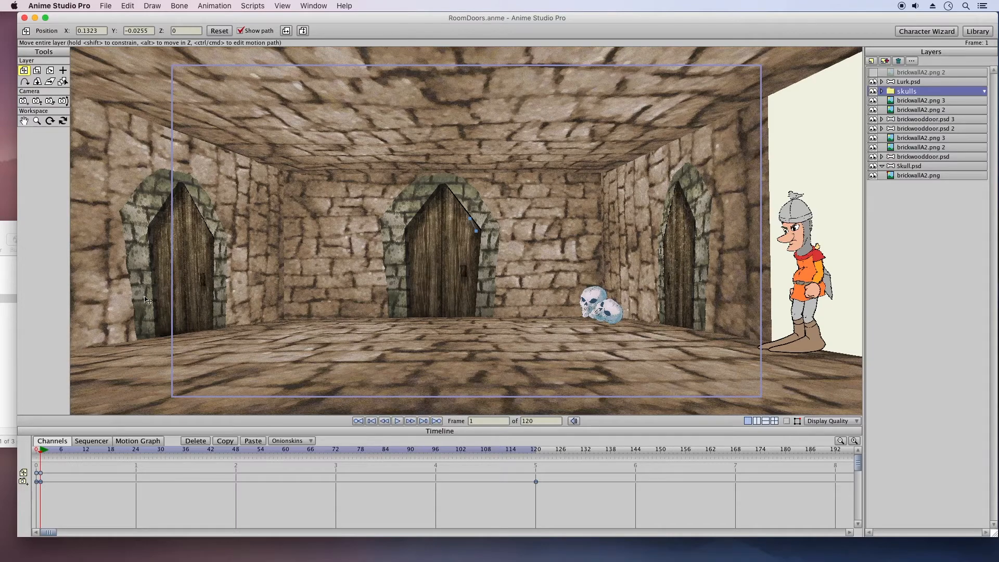
Scrub the animation to frame 104 to check the skulls against the walking character, and return to frame 1
drag(42, 452, 469, 460)
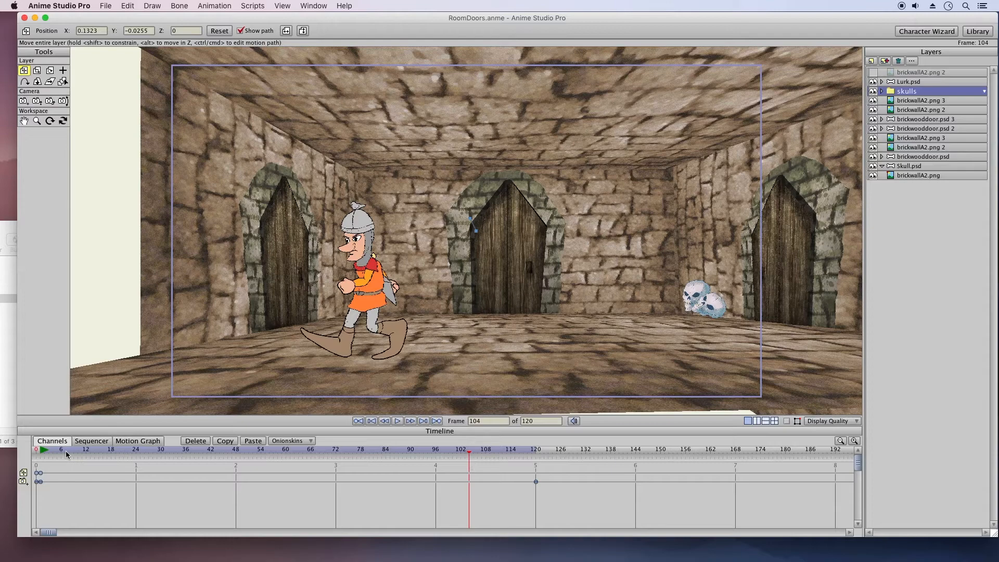
click(43, 452)
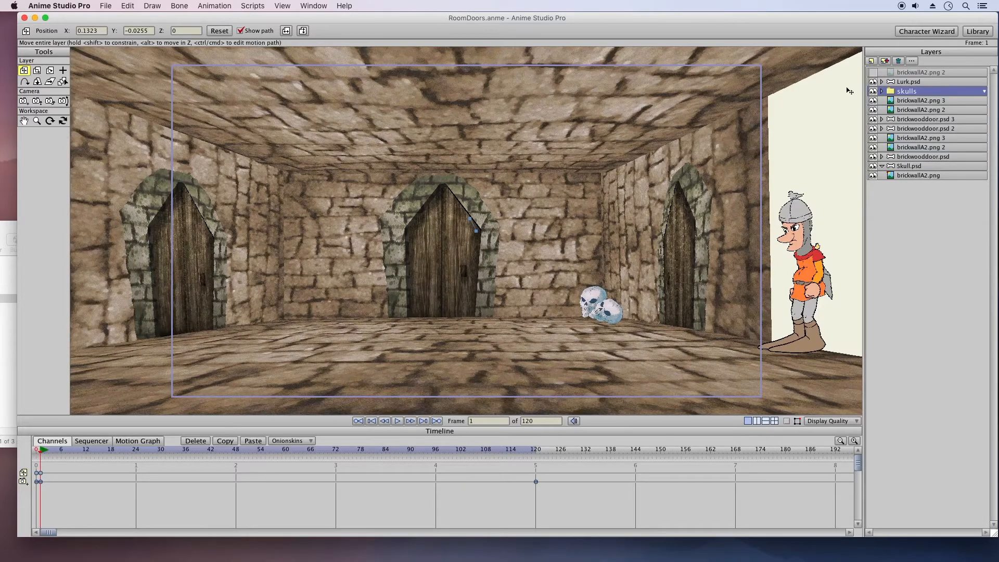
Check the back wall layer's depth, then set the skulls group's Z position to -1
click(891, 177)
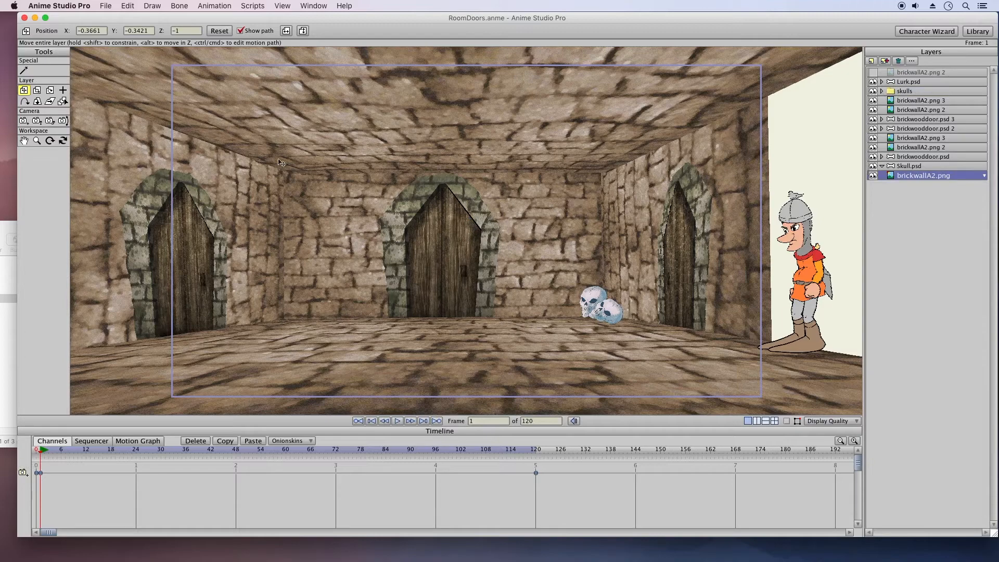
double_click(179, 30)
click(919, 86)
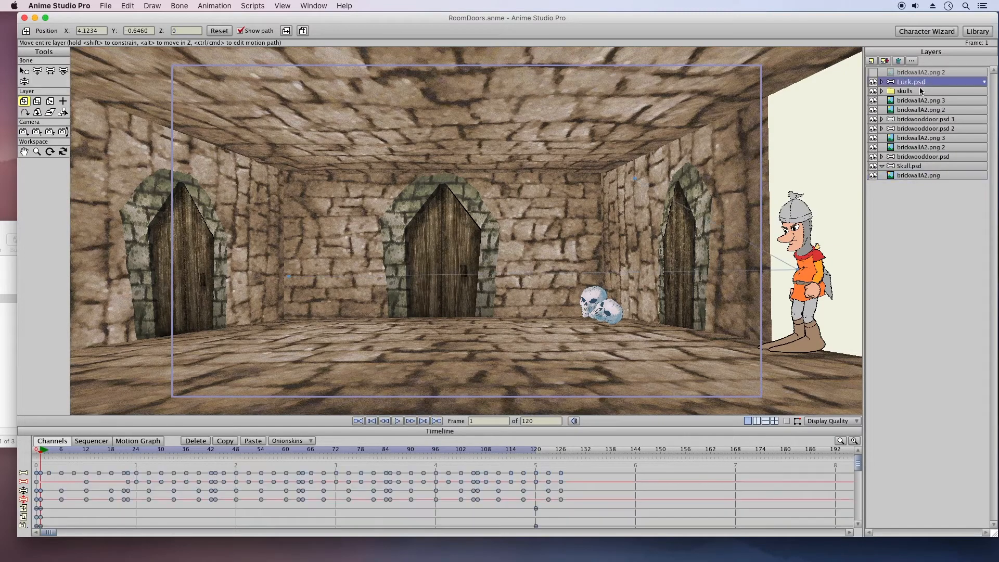
click(918, 91)
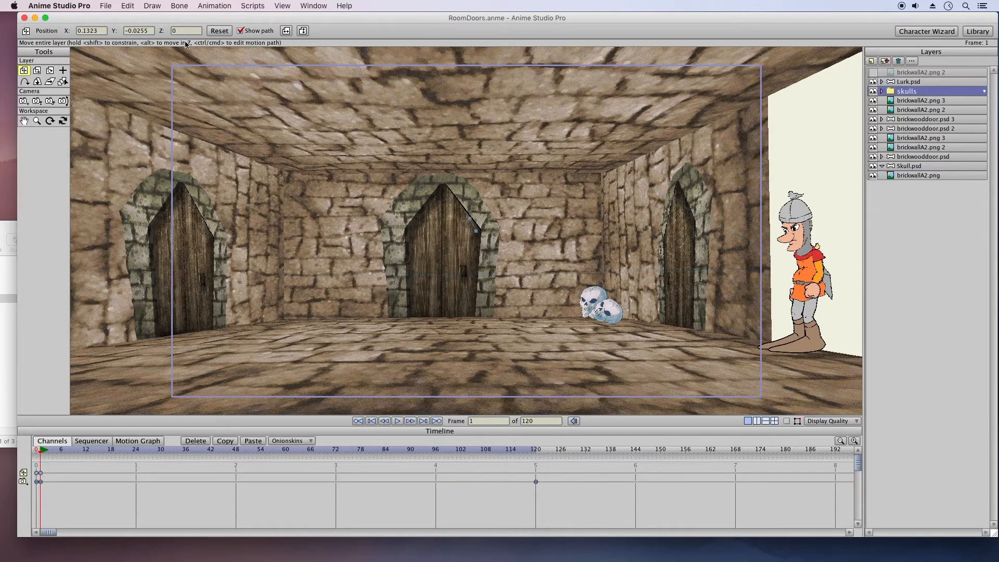
text(-1)
key(Return)
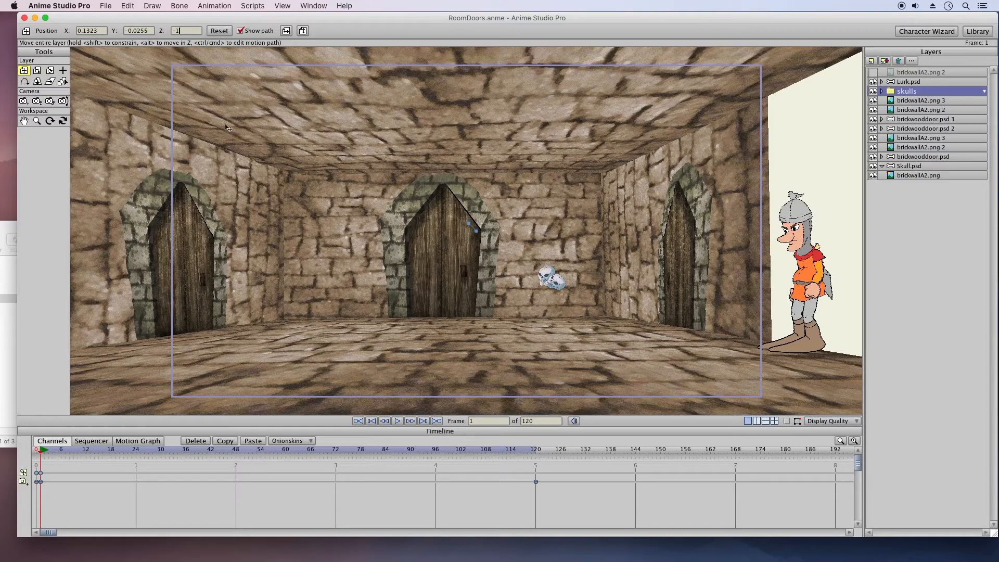
Move the skulls group down to the floor at the far corner and scale it to about 1.57 on all axes
drag(541, 259, 604, 307)
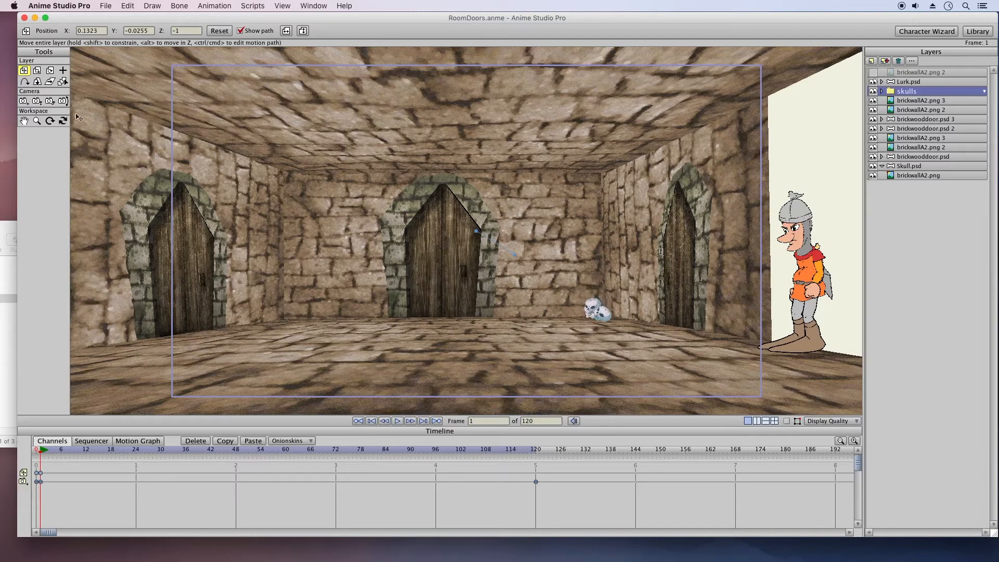
click(36, 71)
drag(460, 230, 443, 227)
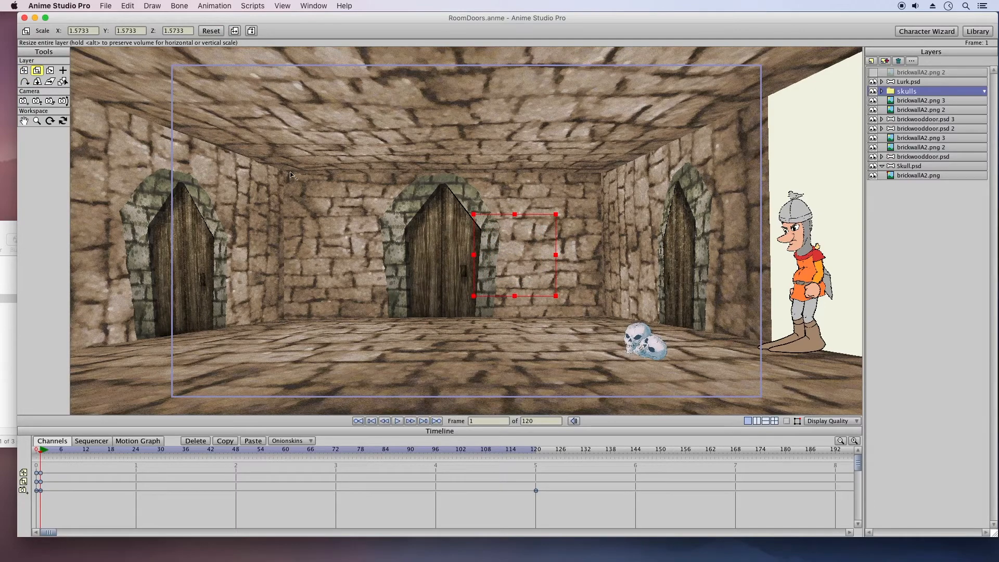
Set the skulls group's origin at about X 1.54, Y -1.08 and move the group back into the far corner, to about X 1.11, Y -0.62
click(62, 70)
click(641, 343)
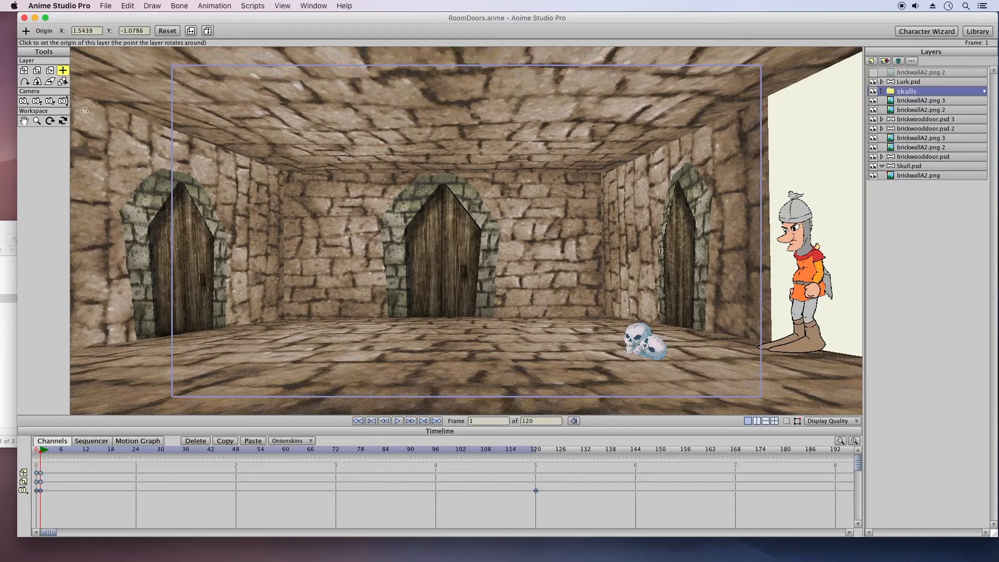
click(37, 70)
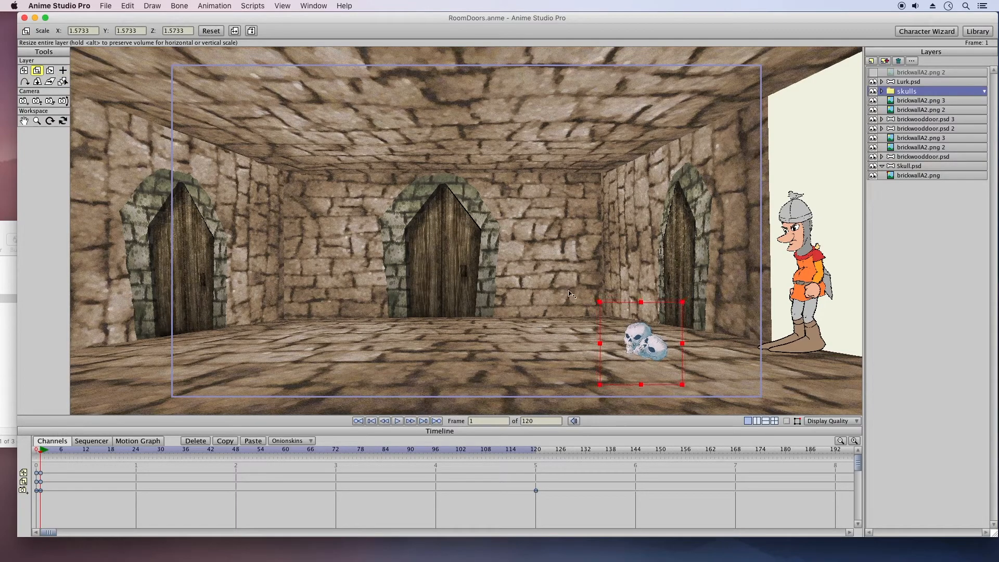
key(t)
drag(657, 365, 593, 312)
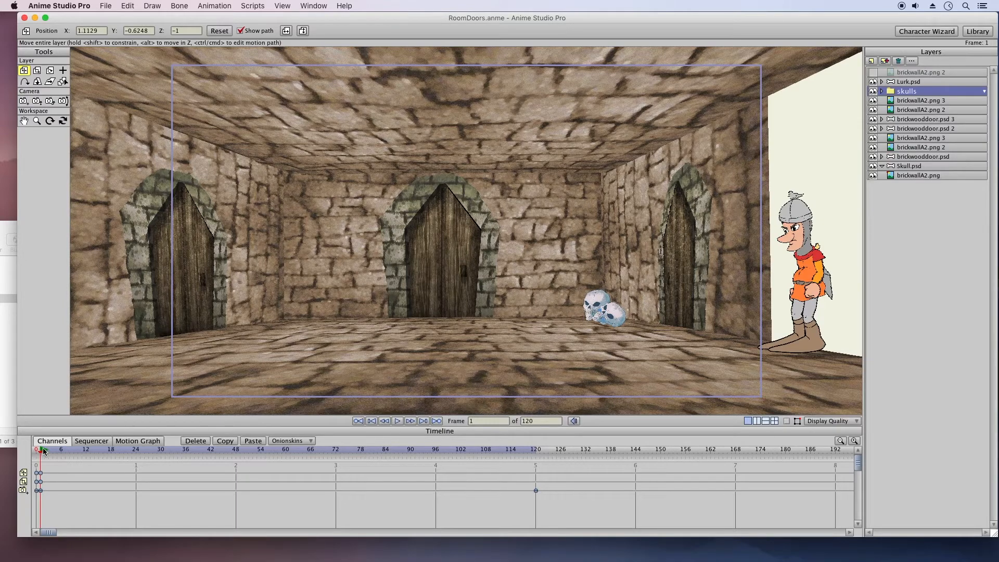
Scrub the animation between frames 1 and 119 to check how the skulls sit against the floor, corner and walking character
drag(62, 454, 190, 451)
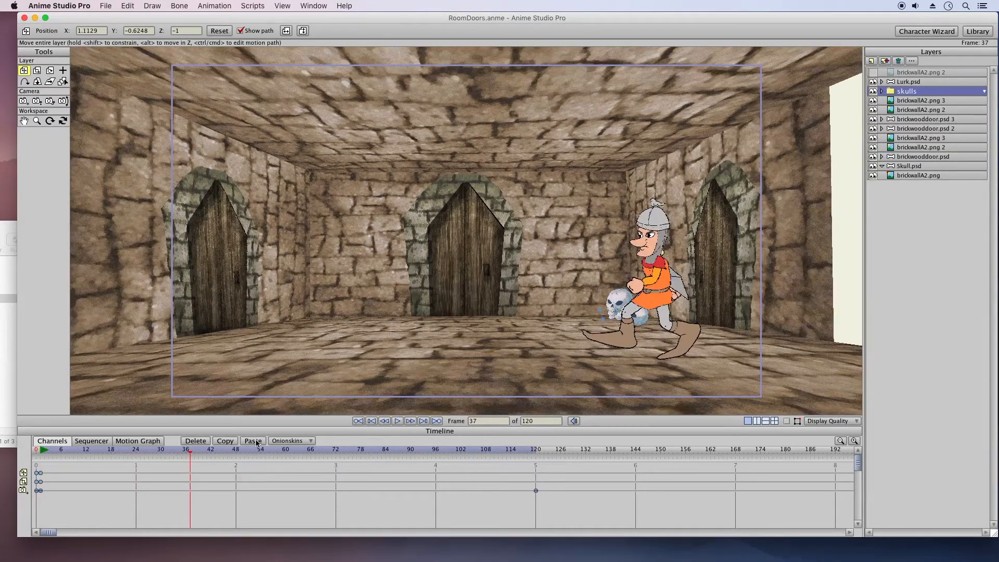
drag(256, 443, 499, 435)
drag(565, 442, 599, 445)
drag(52, 450, 56, 450)
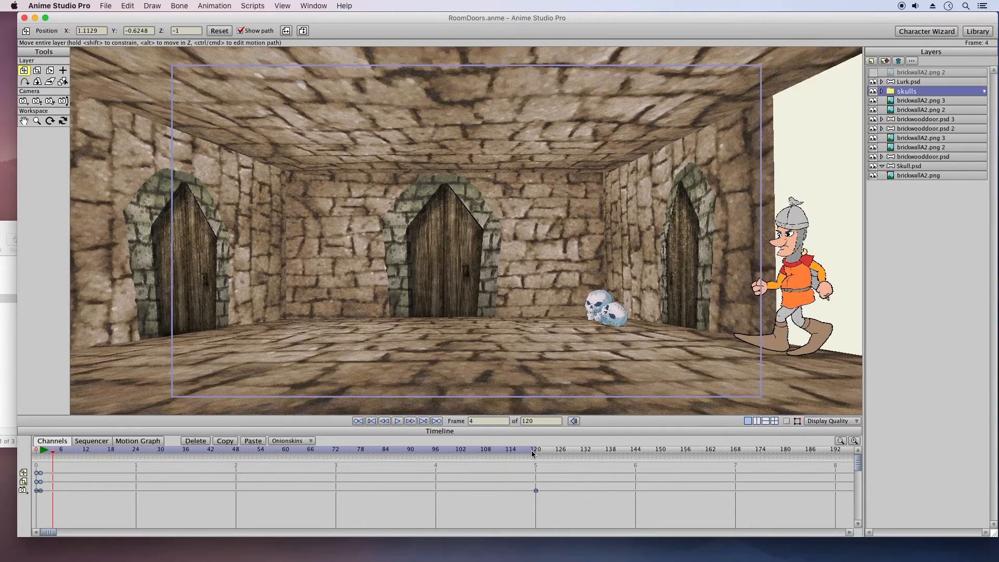
click(531, 452)
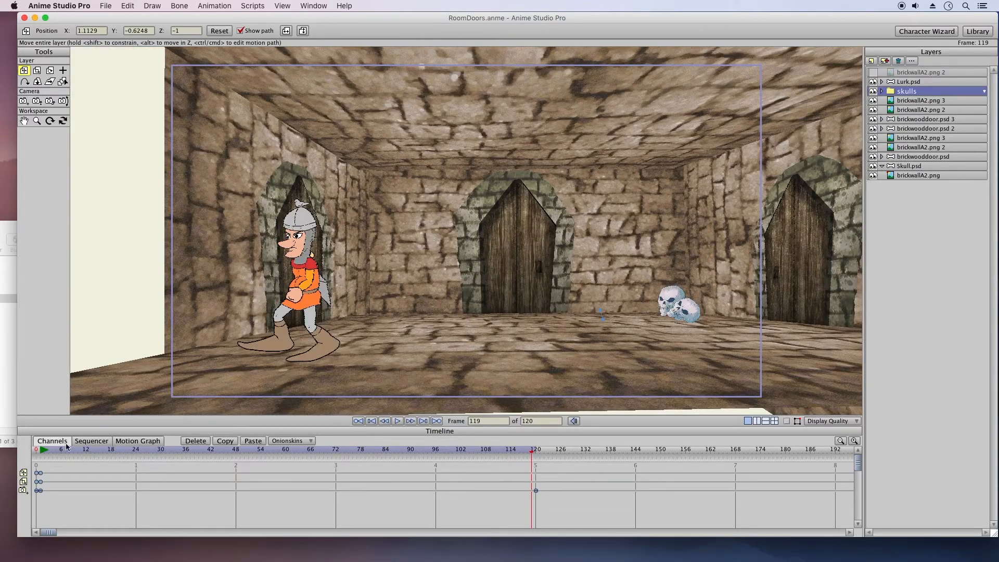
click(44, 452)
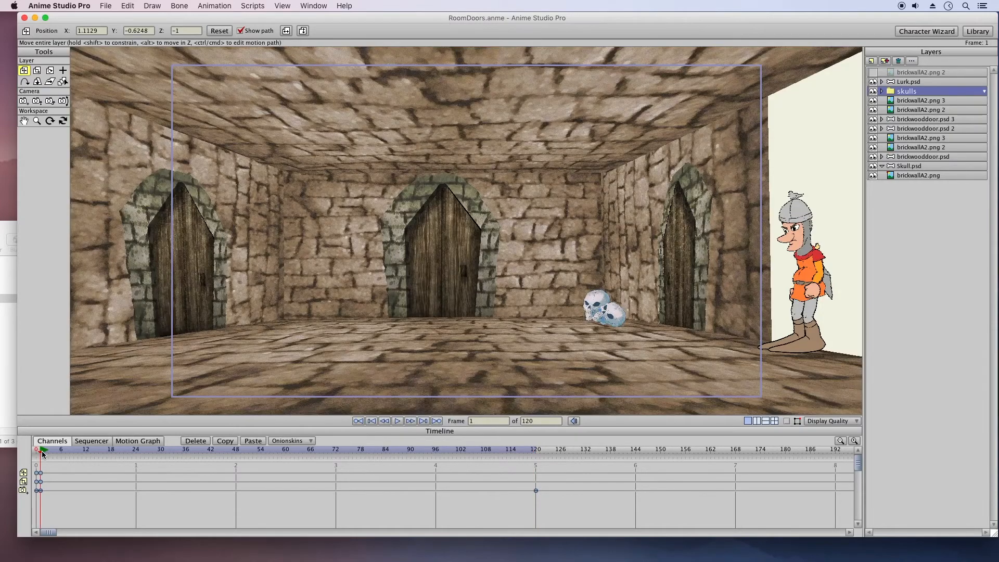
click(523, 452)
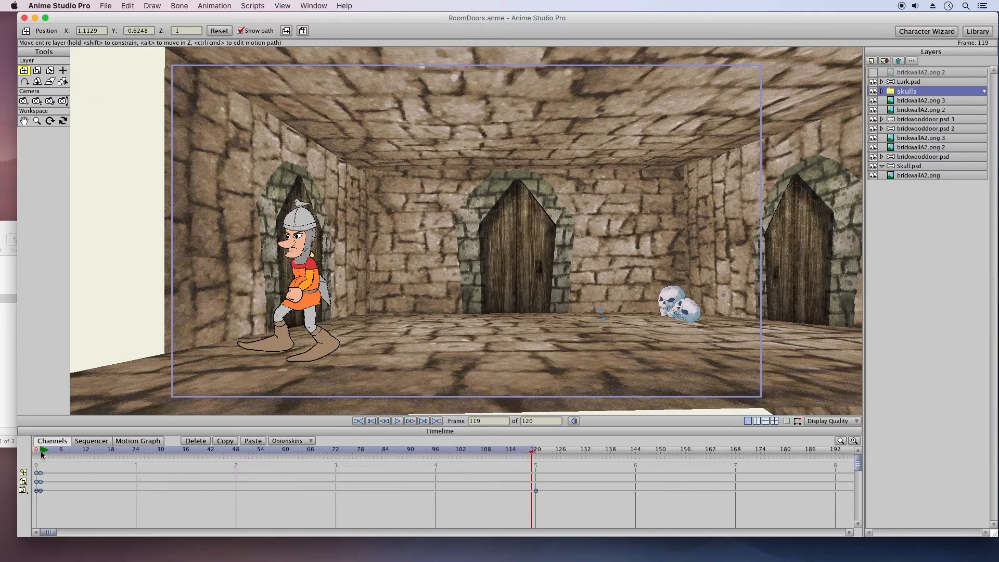
drag(42, 454, 311, 457)
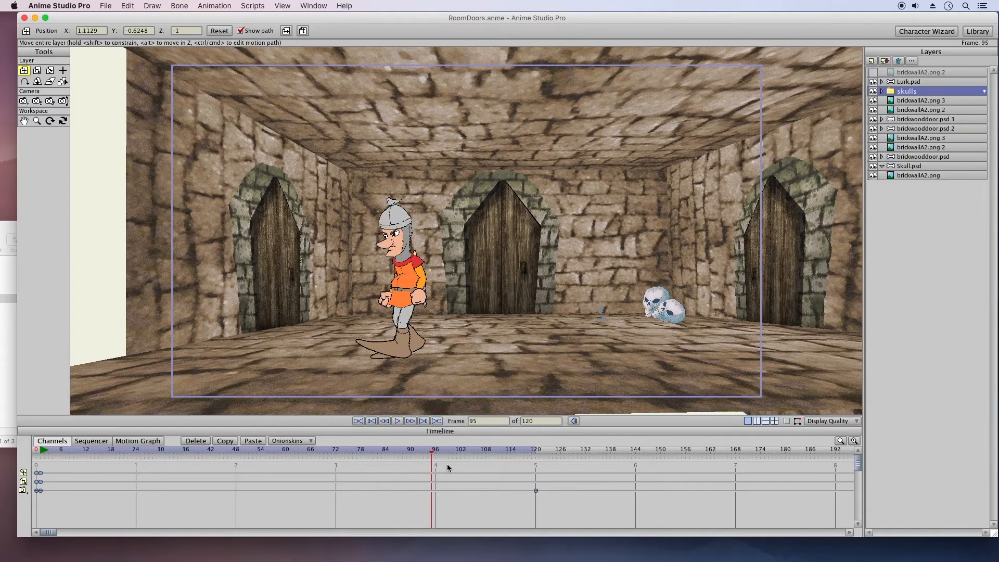
drag(447, 465, 461, 465)
Return to frame 1 and save the project
click(39, 452)
click(105, 6)
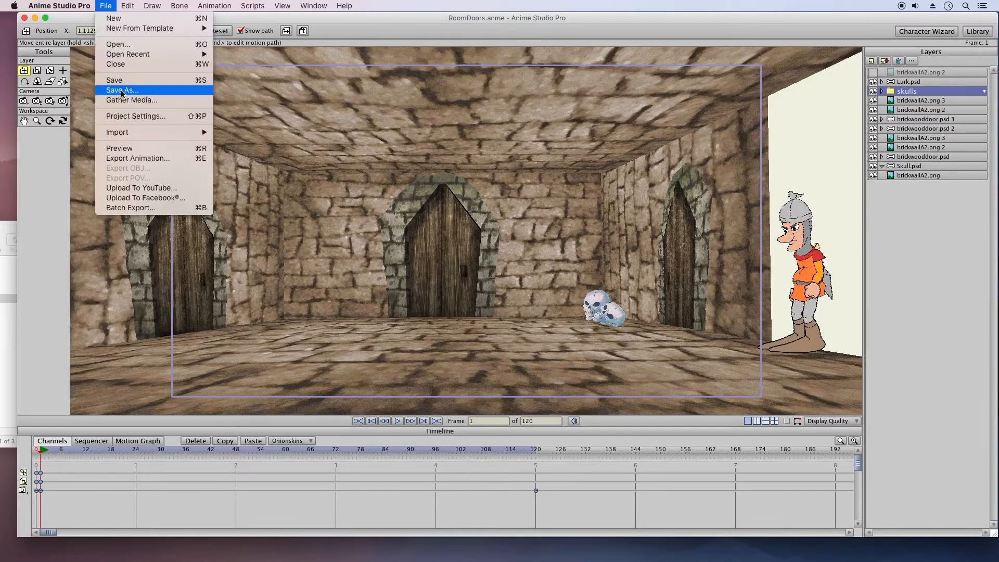
click(168, 85)
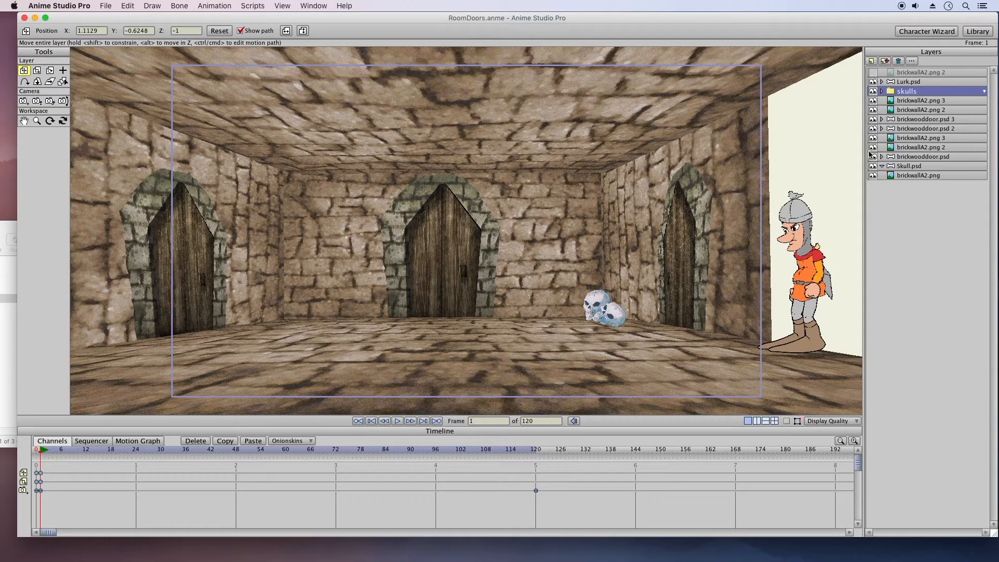
Expand brickwooddoor.psd 3, toggle its wooddoor layer's visibility to examine the doorway behind it, and collapse the group
click(881, 119)
click(874, 129)
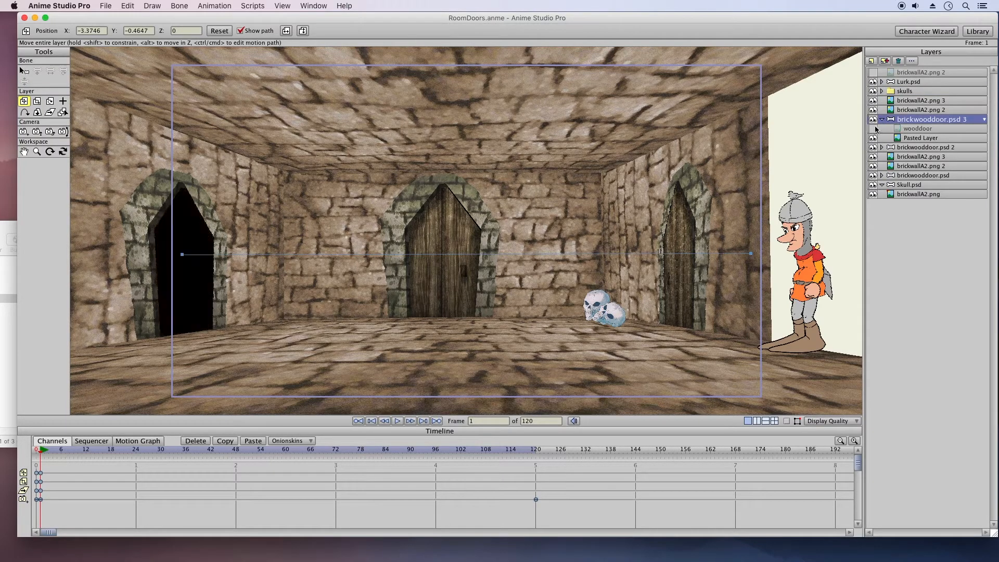
click(873, 129)
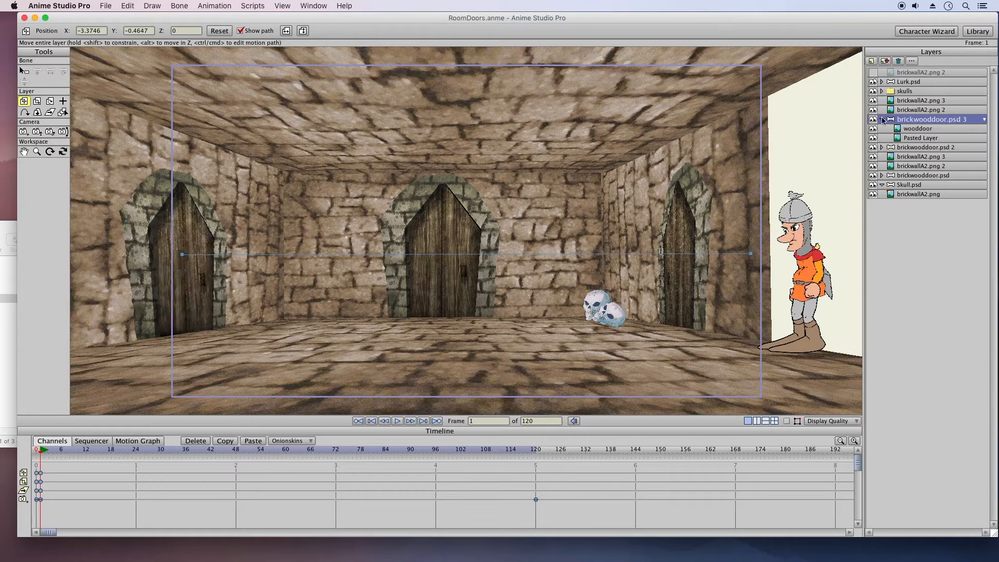
click(882, 120)
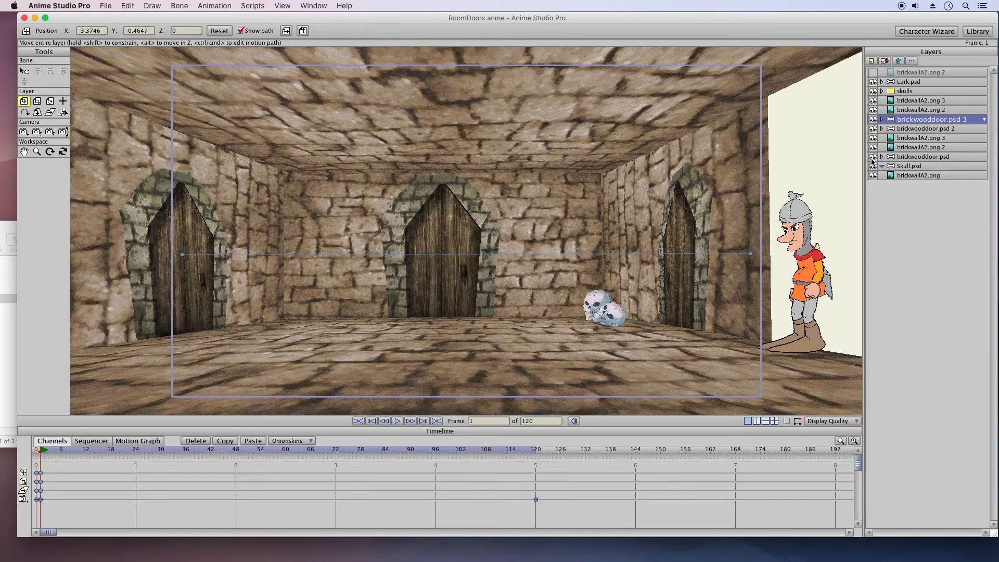
Toggle the visibility of brickwooddoor.psd and its wooddoor layer to examine the centre doorway, leaving both shown and the group collapsed
click(873, 157)
click(873, 157)
click(881, 156)
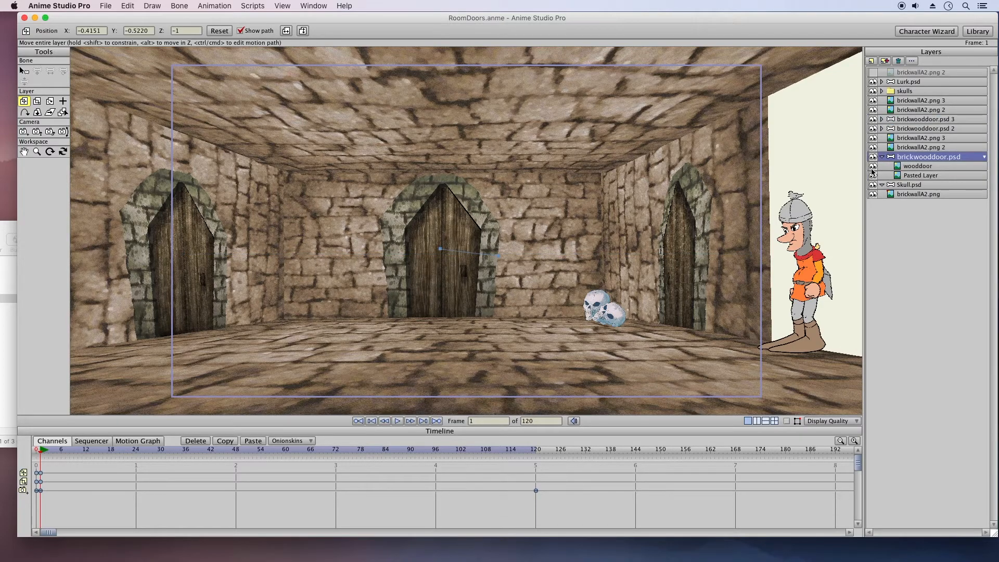
click(874, 167)
click(873, 167)
click(873, 167)
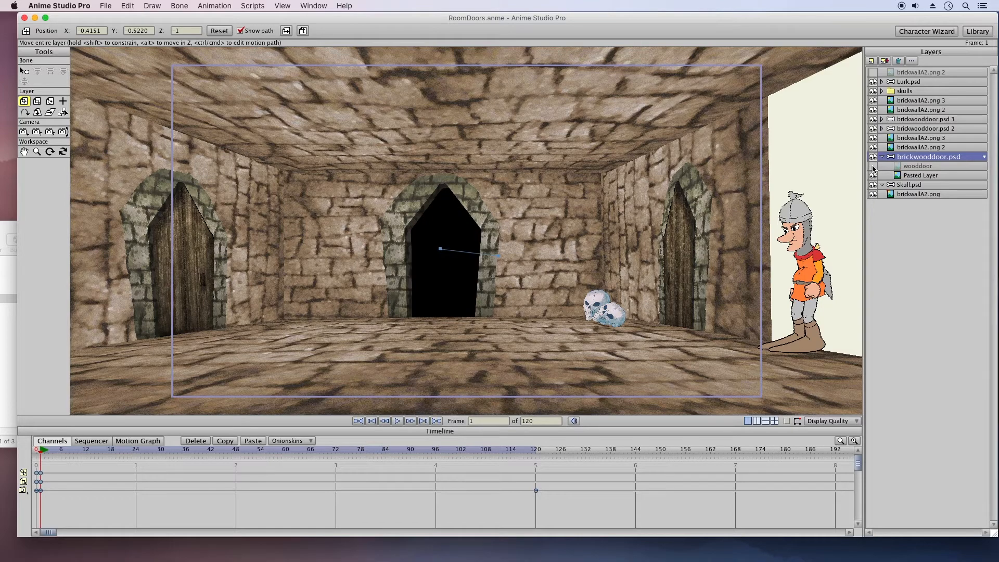
click(873, 167)
click(873, 157)
click(873, 157)
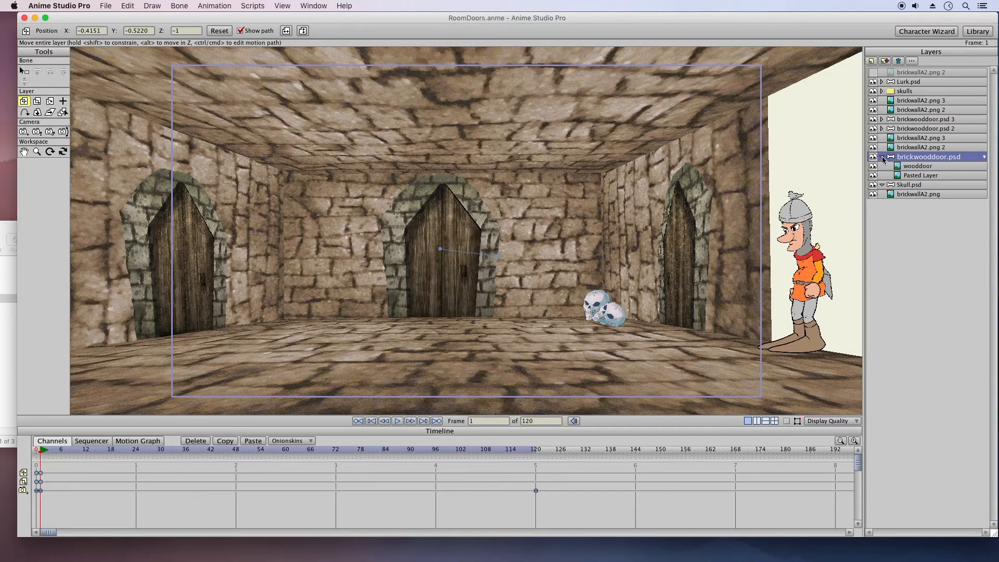
click(881, 157)
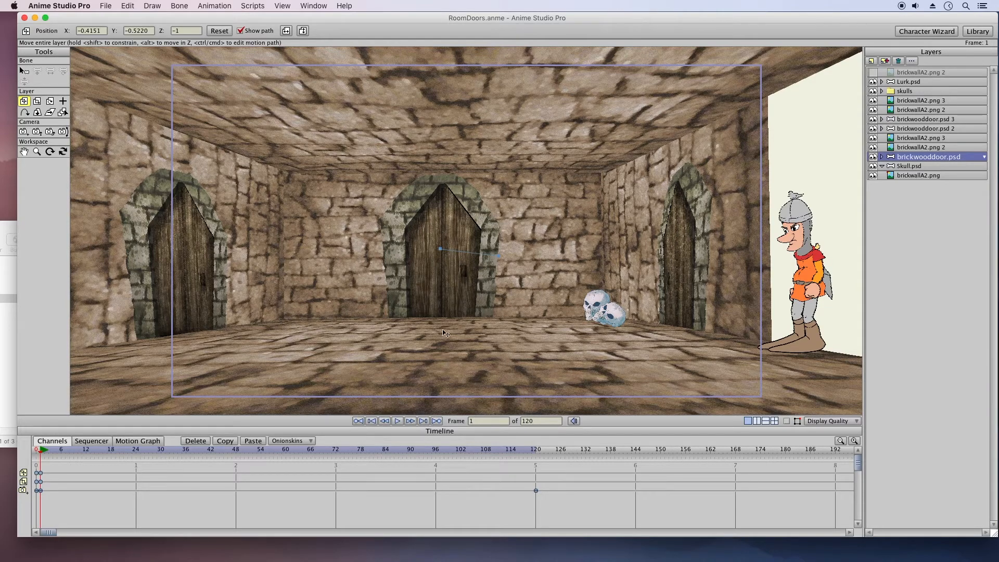
Check the Lurk.psd and skulls positions, and toggle the lower brickwallA2.png 2 and brickwallA2.png 3 layers to identify which side wall each is
click(922, 81)
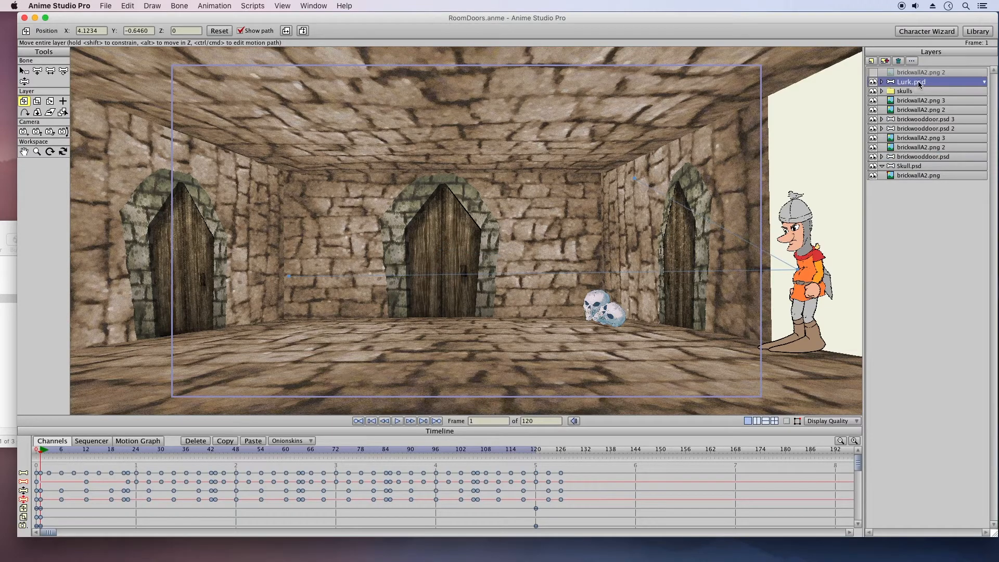
click(918, 89)
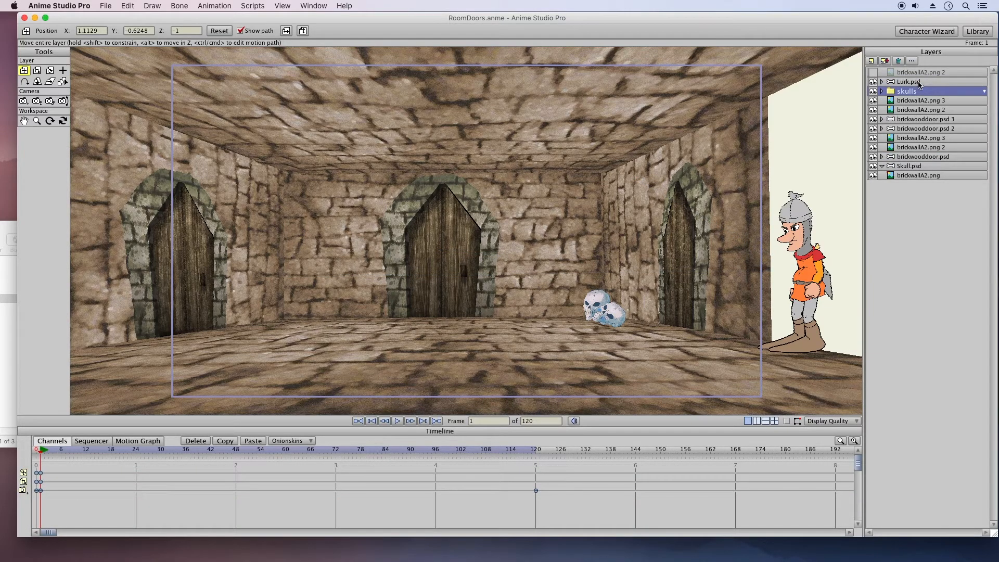
click(873, 148)
click(874, 149)
click(874, 139)
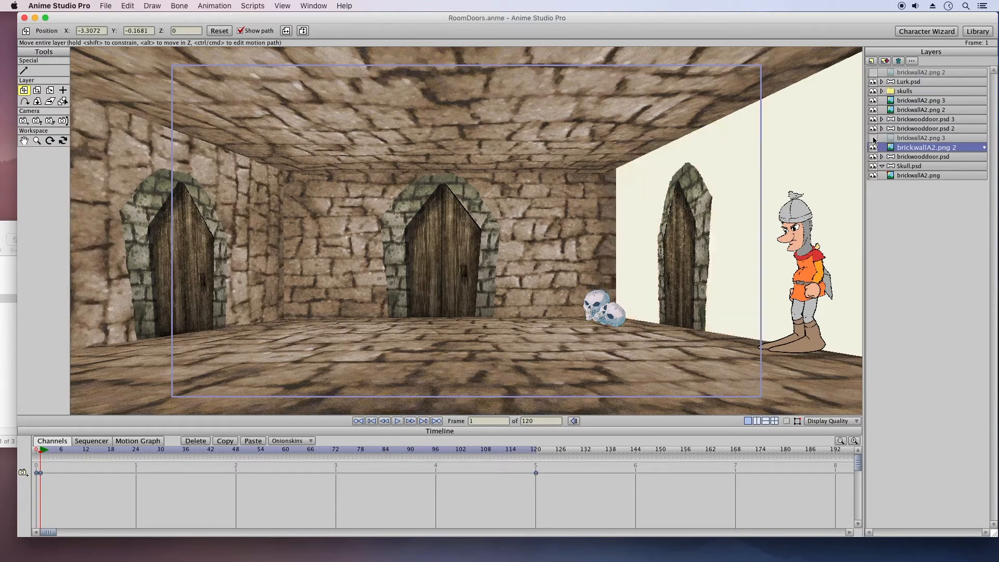
click(874, 139)
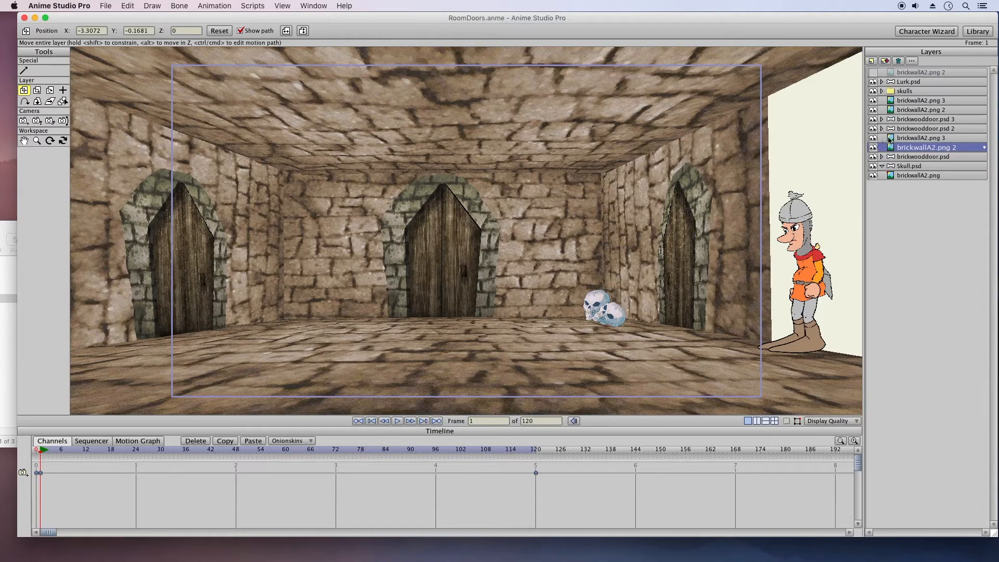
At frame 1, move the lower brickwallA2.png 3 side wall outward to about X 2.46 and check the corner through frame 120
click(887, 139)
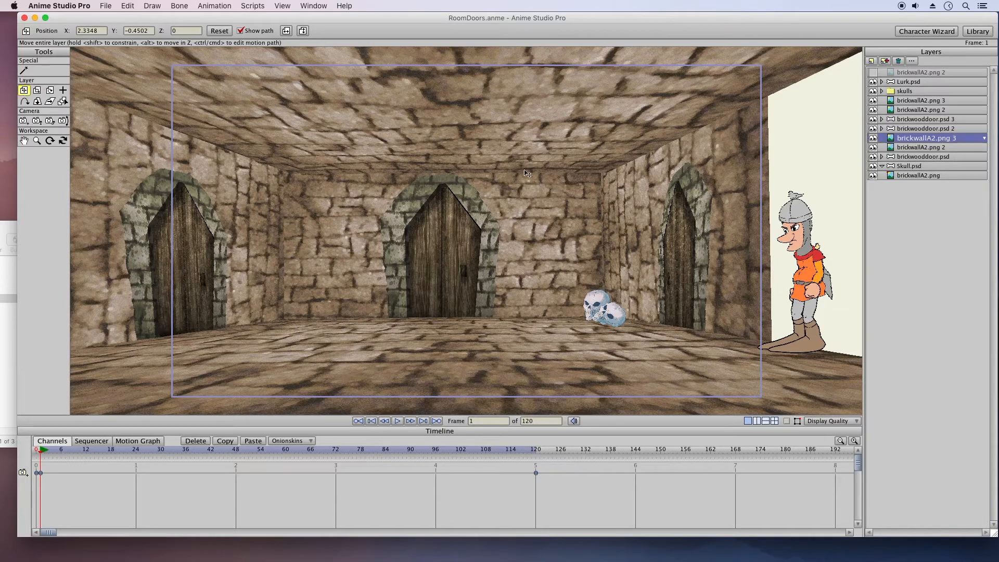
mouse_move(574, 242)
mouse_down()
mouse_move(599, 246)
mouse_move(583, 244)
mouse_up()
drag(51, 452, 439, 453)
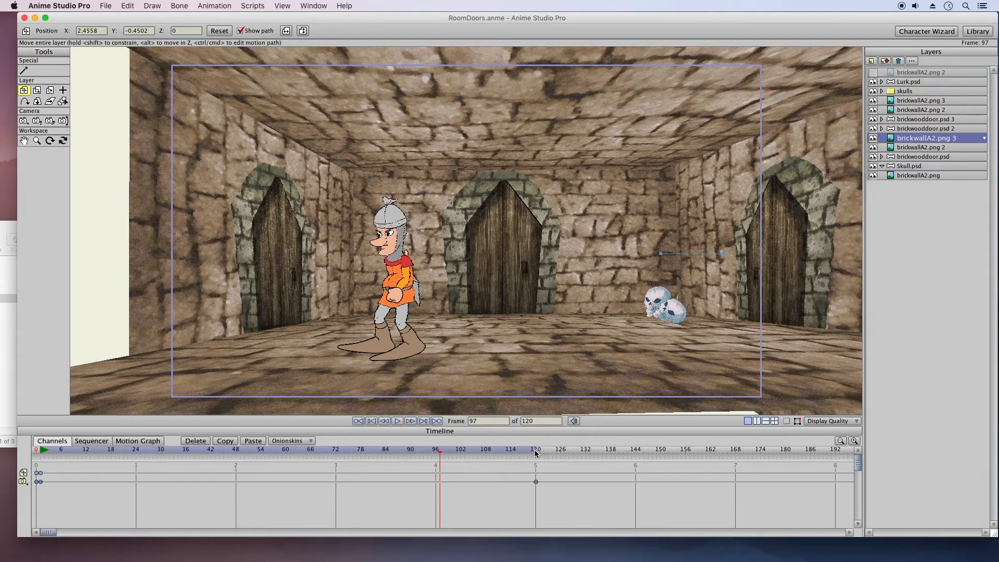
click(536, 453)
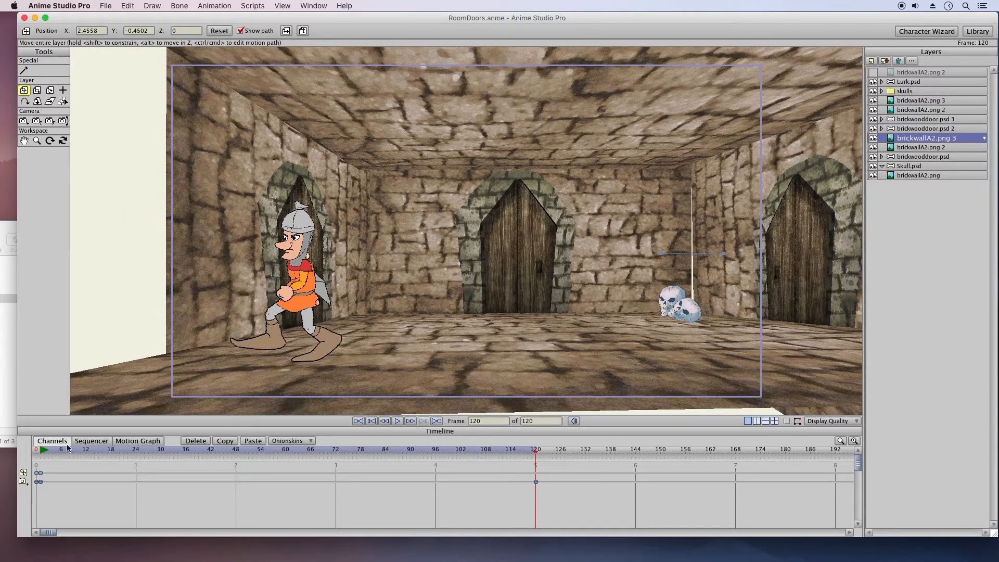
click(41, 454)
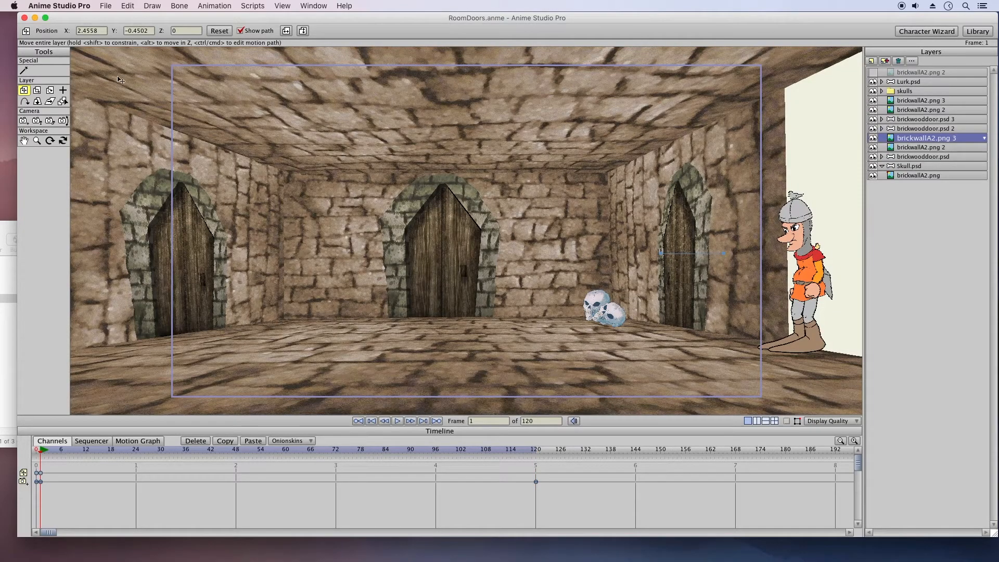
Save the project and set the brickwallA2.png 3 side wall's Z position to -1
double_click(179, 31)
click(105, 7)
click(118, 79)
text(-1)
key(Return)
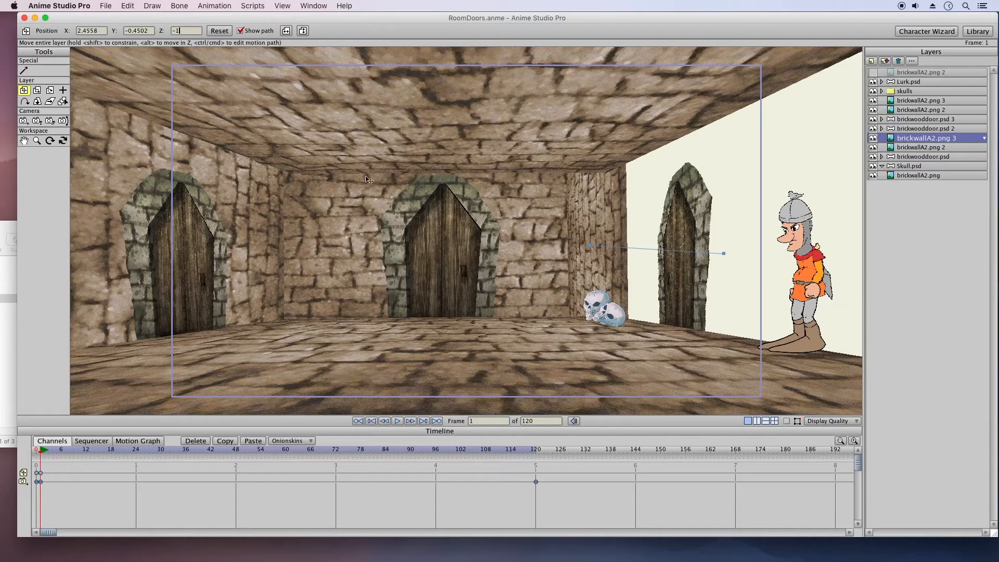
Enlarge the brickwallA2.png 3 side wall and move it back outward behind the door so it meets the back wall's corner
click(37, 90)
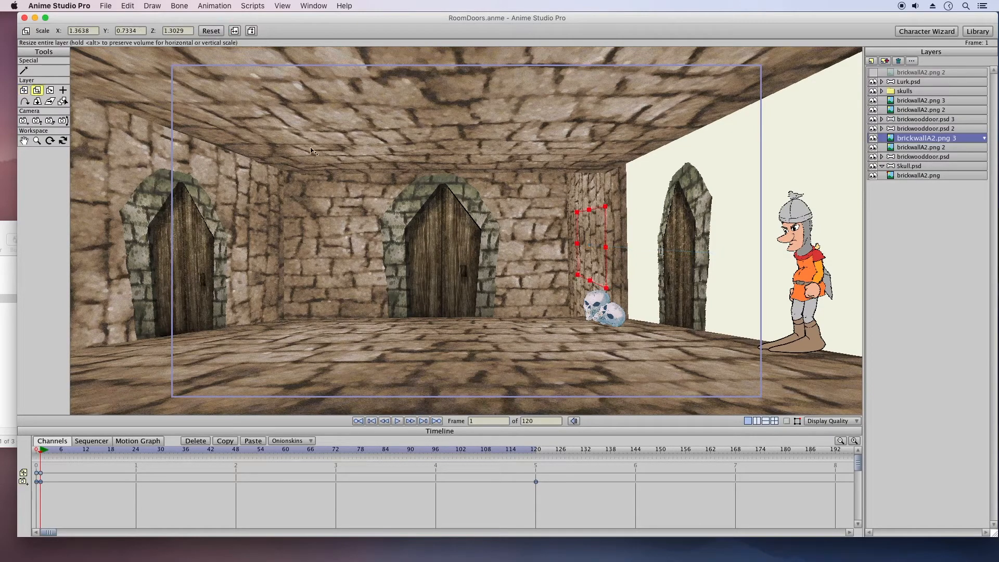
mouse_move(504, 203)
mouse_down()
mouse_move(489, 201)
mouse_move(503, 210)
mouse_up()
click(24, 90)
drag(552, 232, 674, 241)
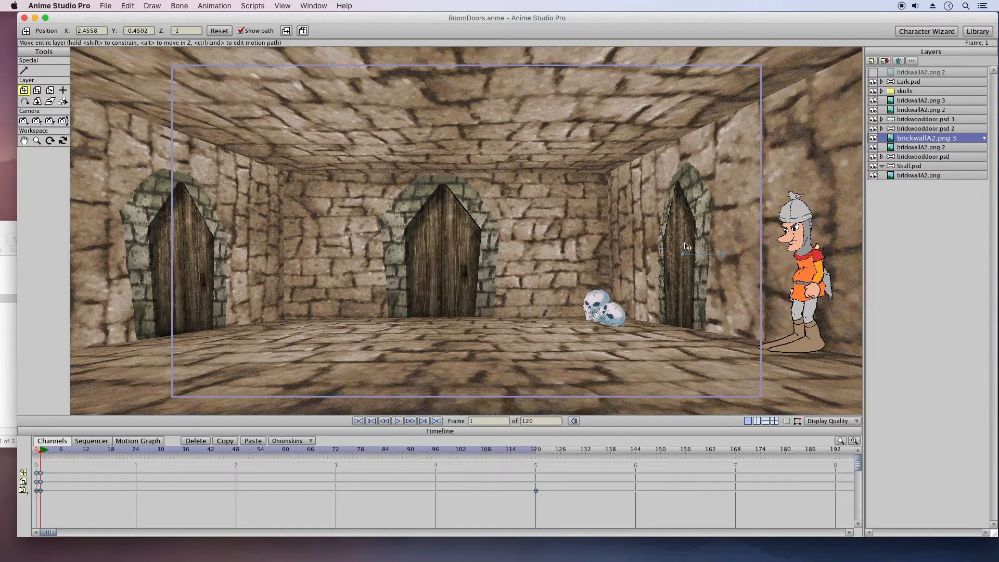
Shrink the lower brickwallA2.png 3 side wall and move it inward to close the gap at the back wall's corner
click(36, 90)
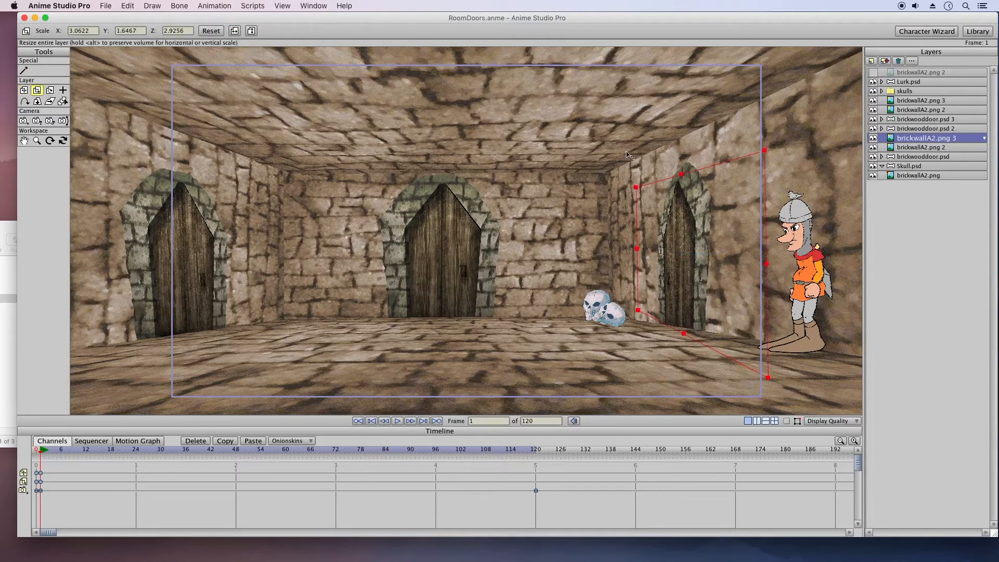
drag(721, 160, 674, 191)
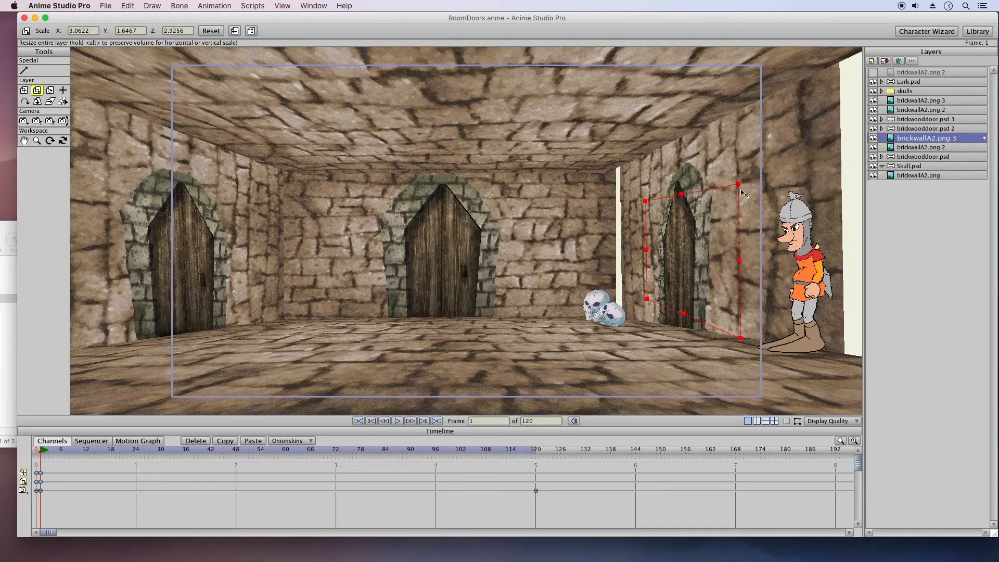
drag(739, 187, 748, 186)
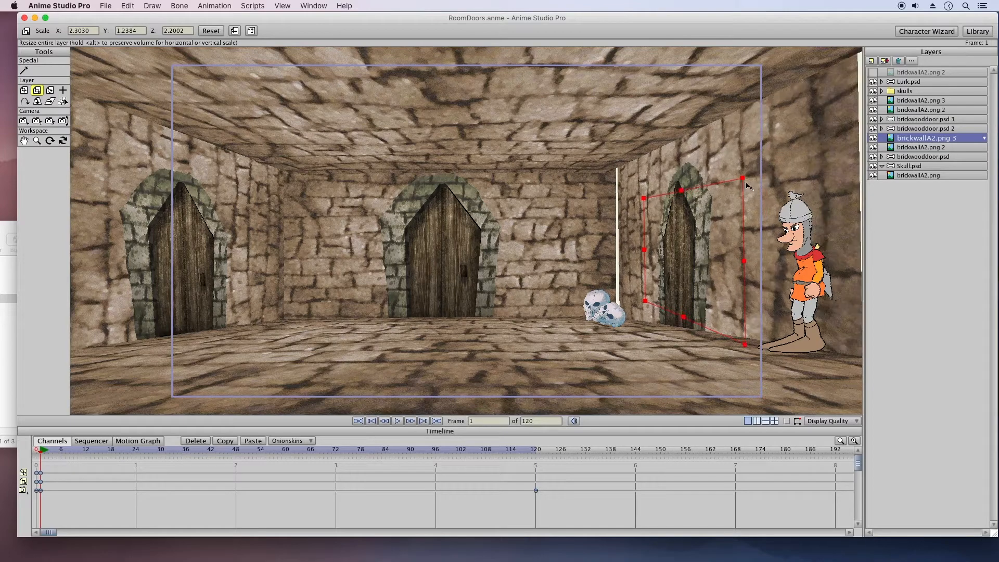
click(26, 91)
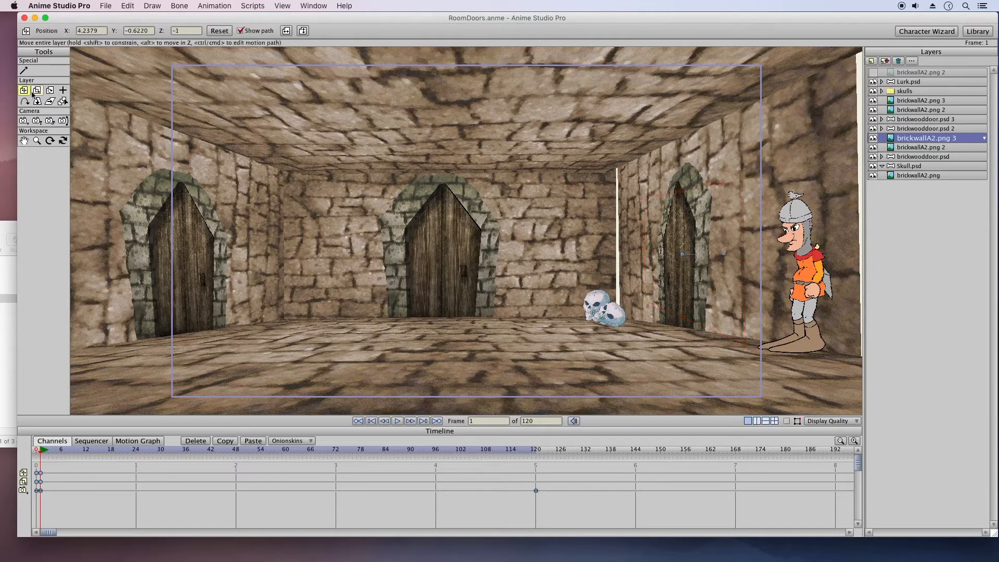
drag(663, 249, 643, 251)
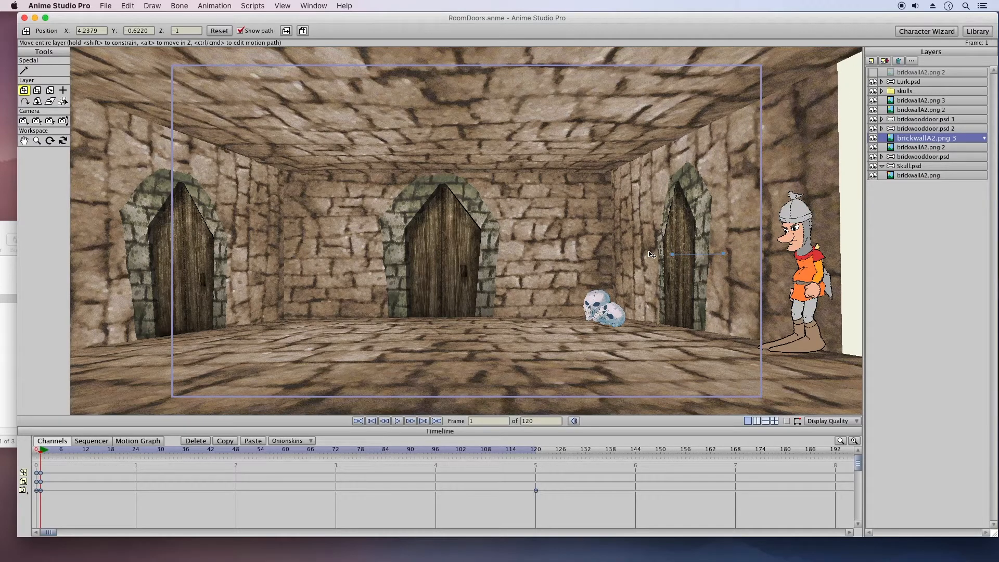
Set the brickwooddoor.psd 2 door's Z position to -1 and enlarge the door
click(876, 130)
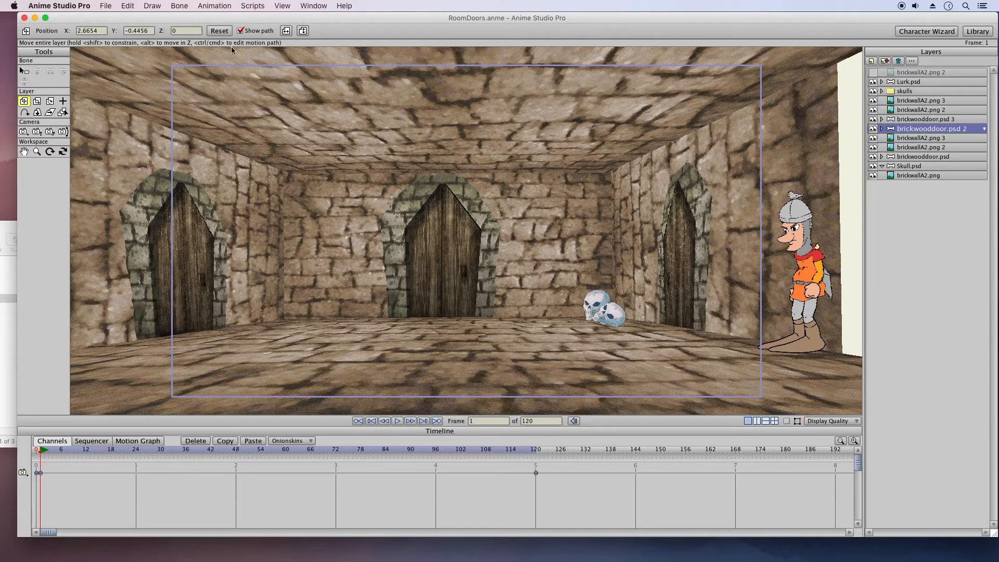
double_click(182, 31)
text(-1)
key(Return)
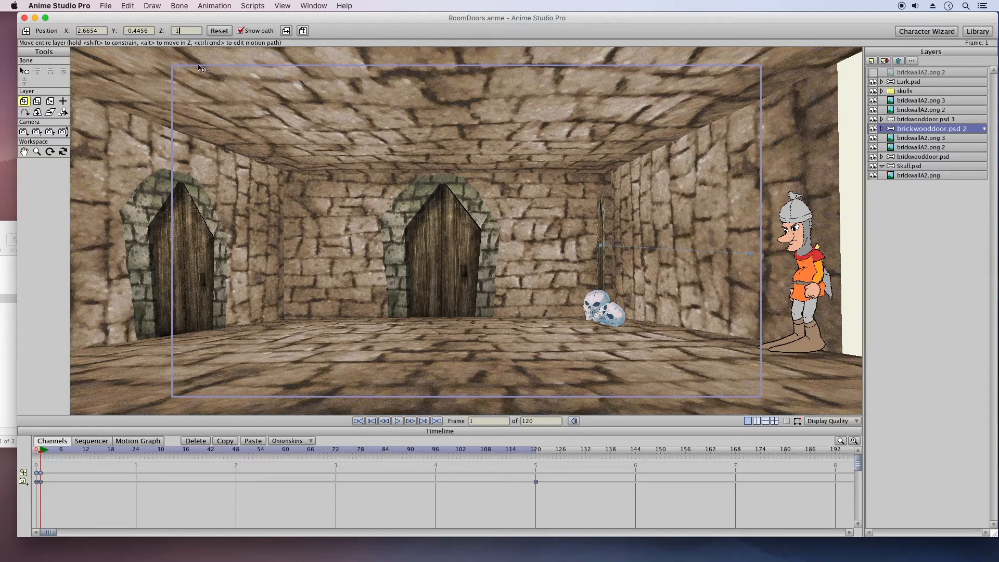
click(37, 101)
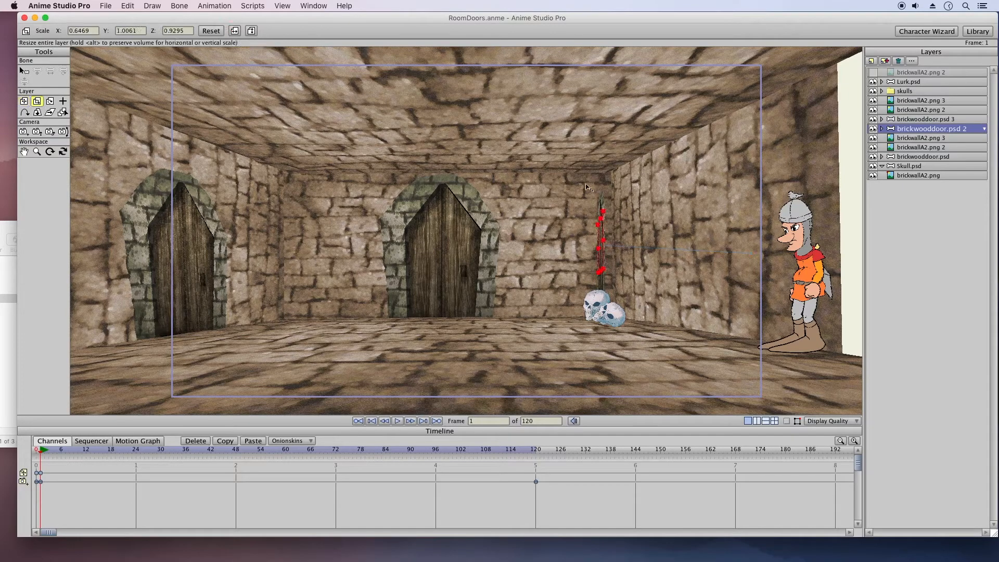
drag(601, 201, 620, 187)
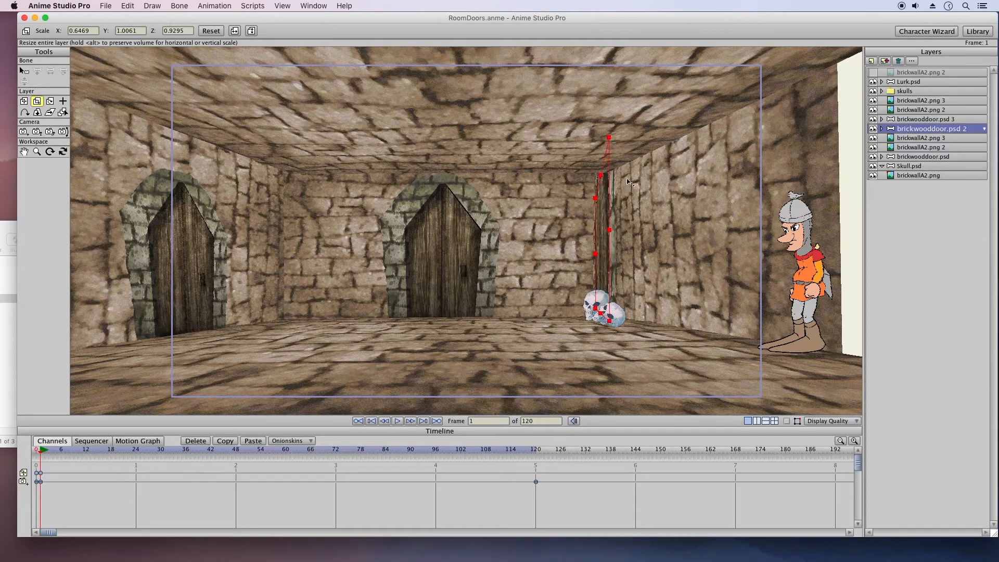
Move the brickwooddoor.psd 2 door onto the side wall at about X 4.08, Y -0.45 and resize it to fit the wall's perspective
click(24, 101)
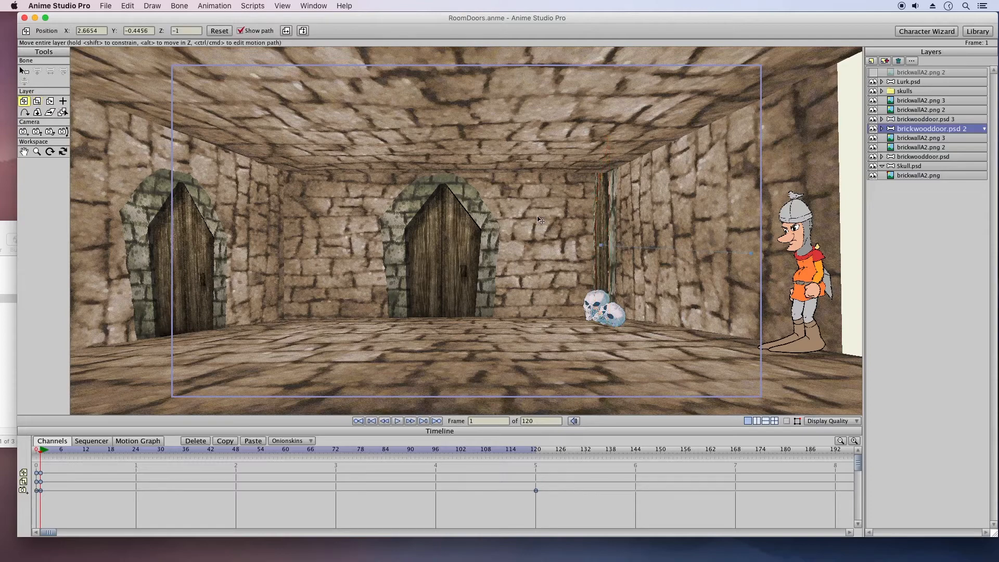
drag(586, 220, 697, 207)
key(s)
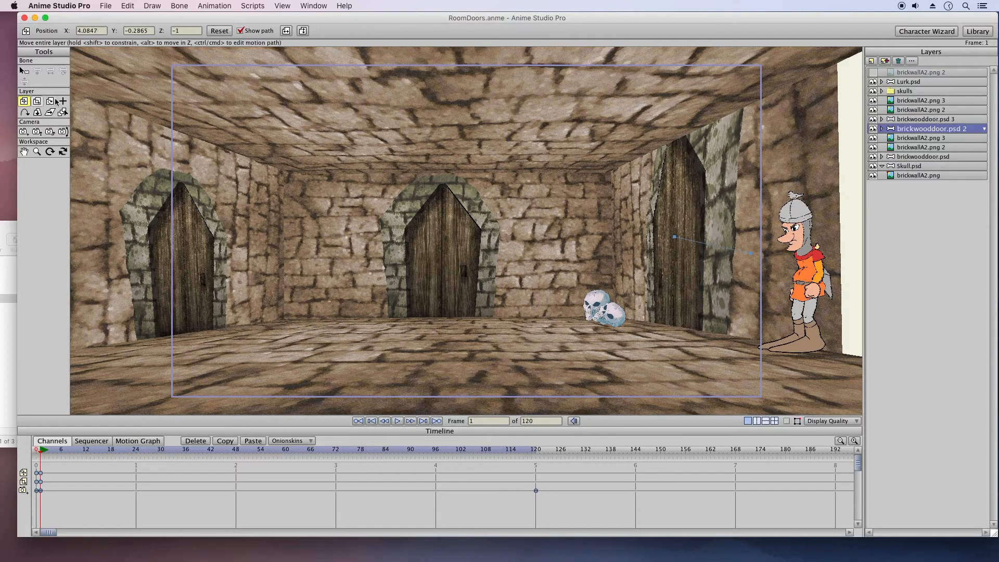
drag(722, 157, 707, 179)
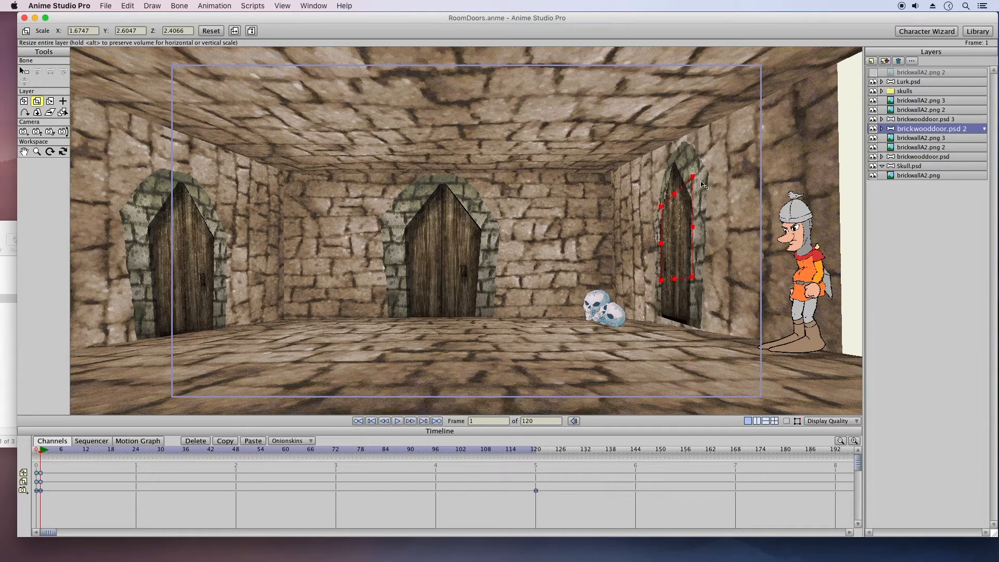
drag(702, 185, 703, 180)
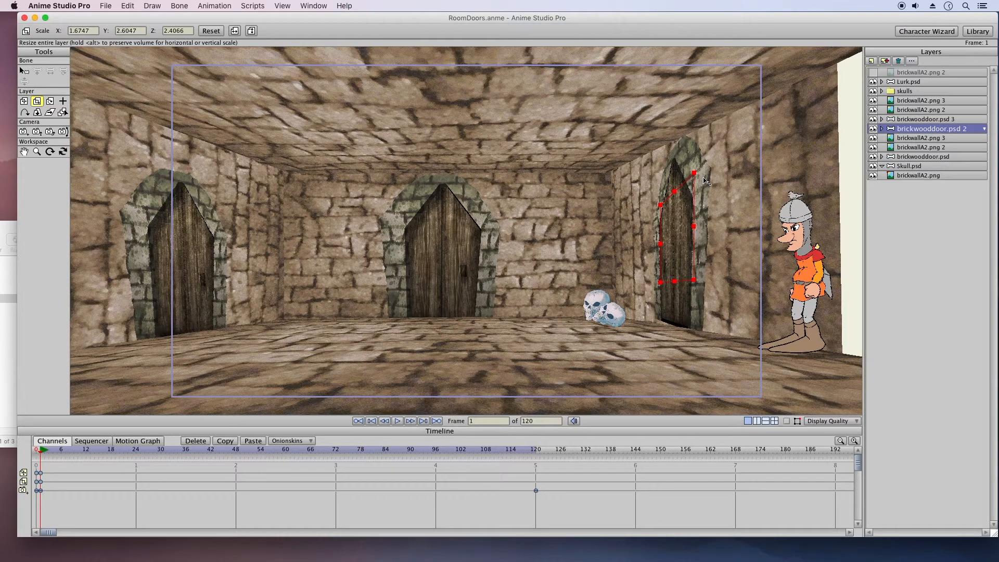
drag(695, 227, 700, 227)
click(24, 101)
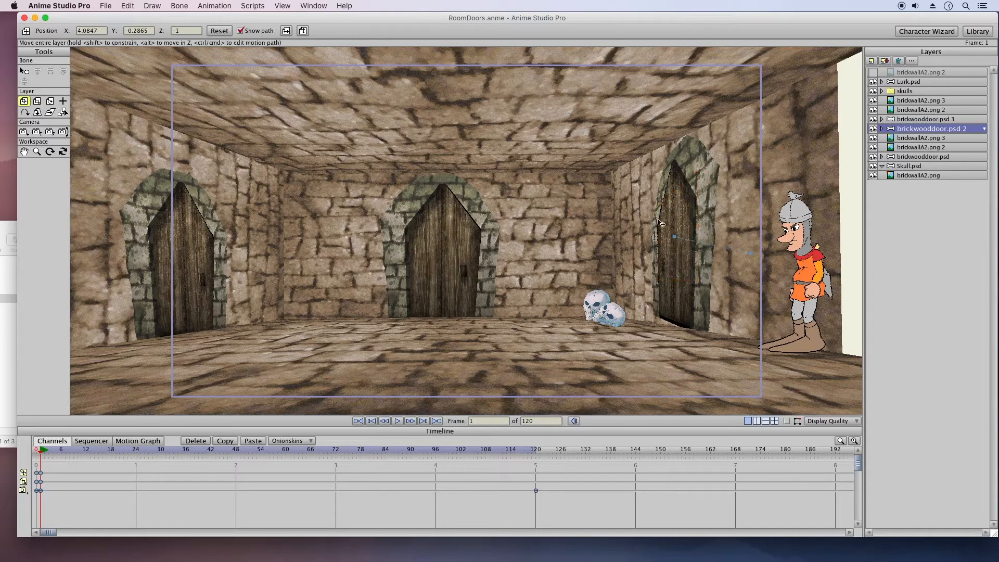
drag(662, 229, 656, 248)
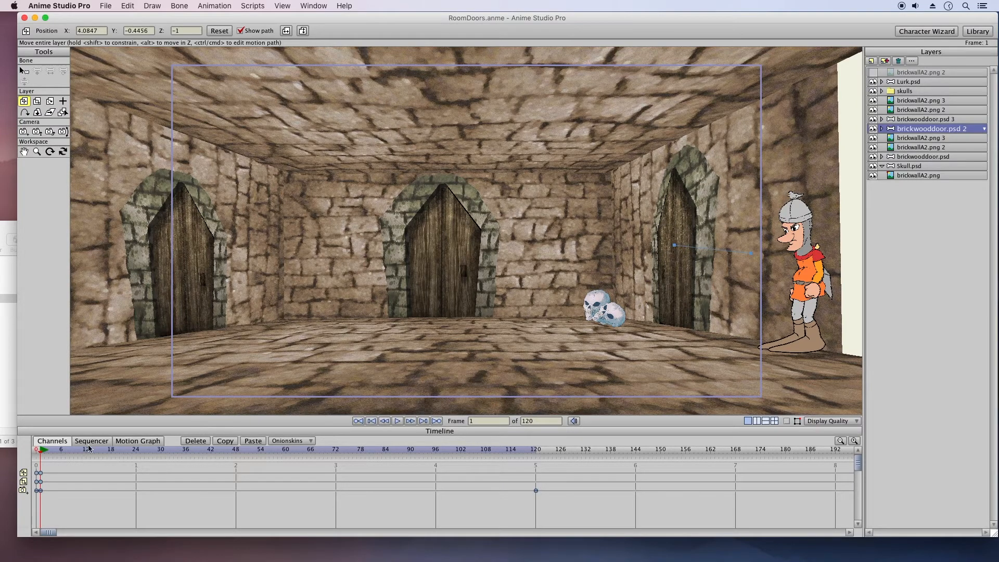
Check the alignment of the side wall, its door and the back corner from the start through frame 100
click(49, 451)
drag(71, 458, 302, 459)
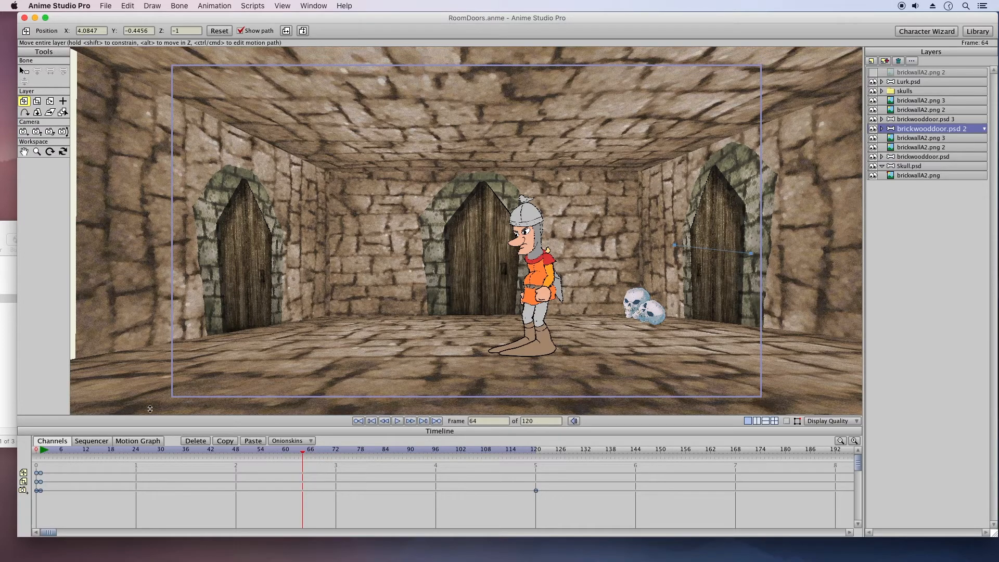
drag(43, 454, 452, 448)
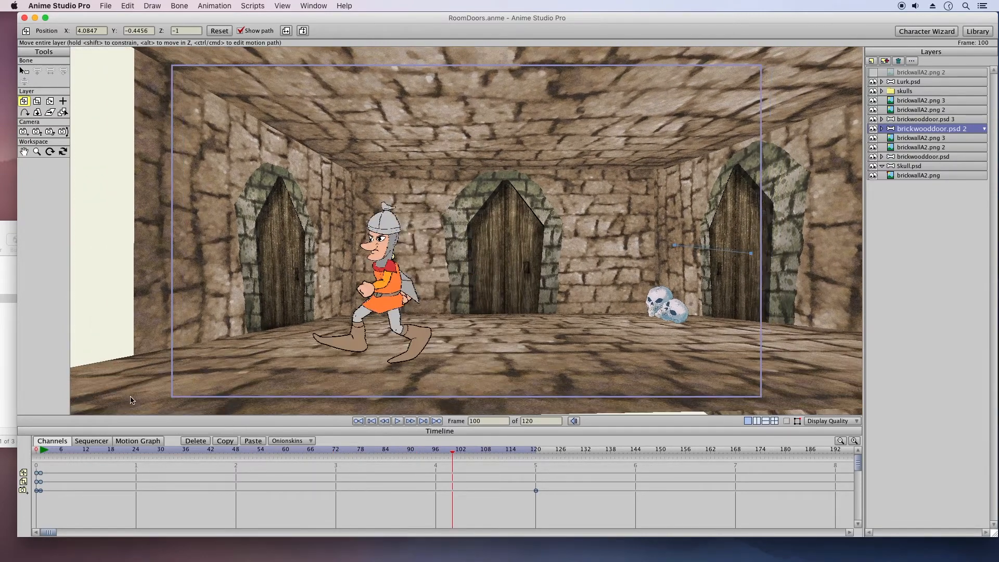
click(268, 5)
mouse_move(281, 38)
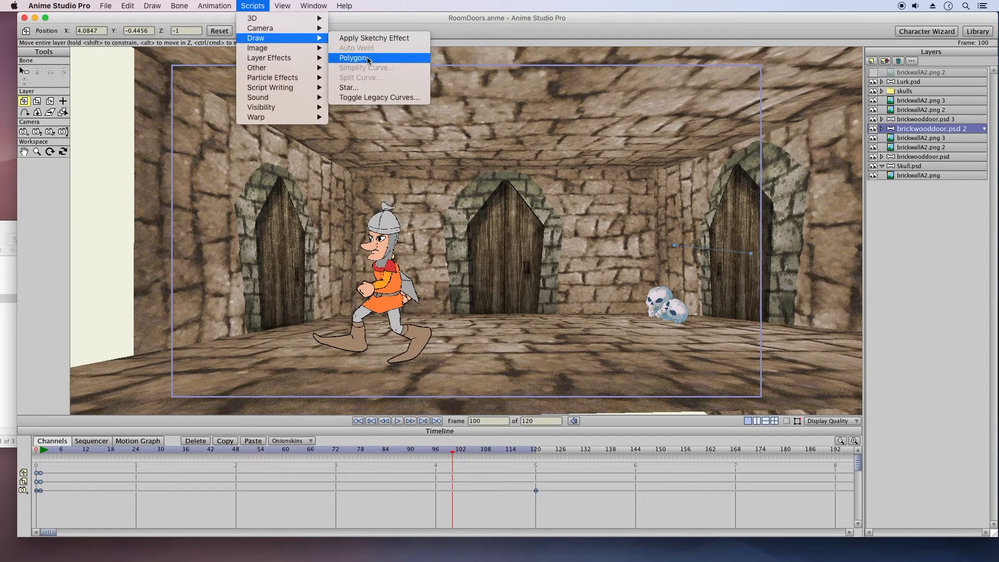
click(406, 58)
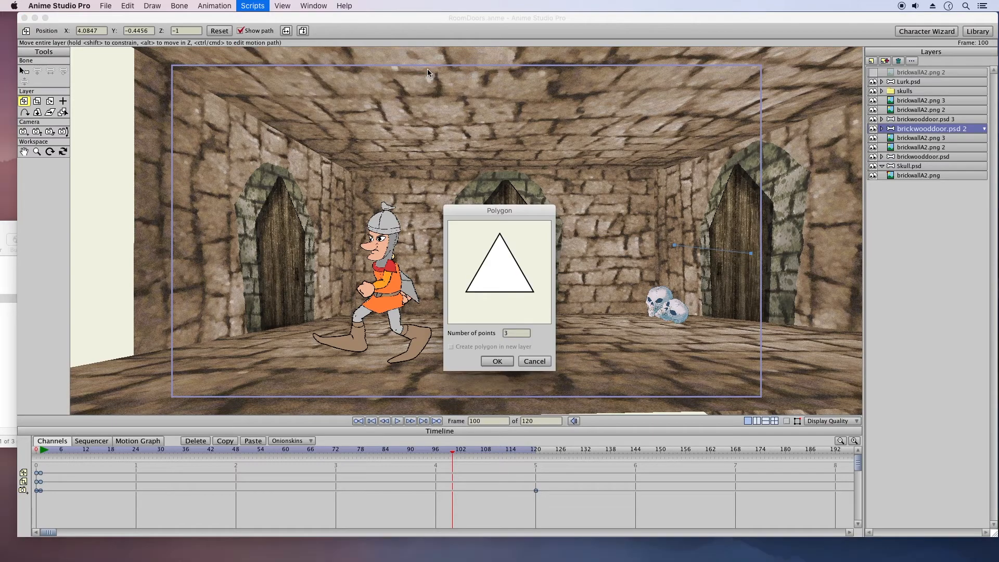
double_click(508, 333)
text(4)
double_click(508, 334)
text(5)
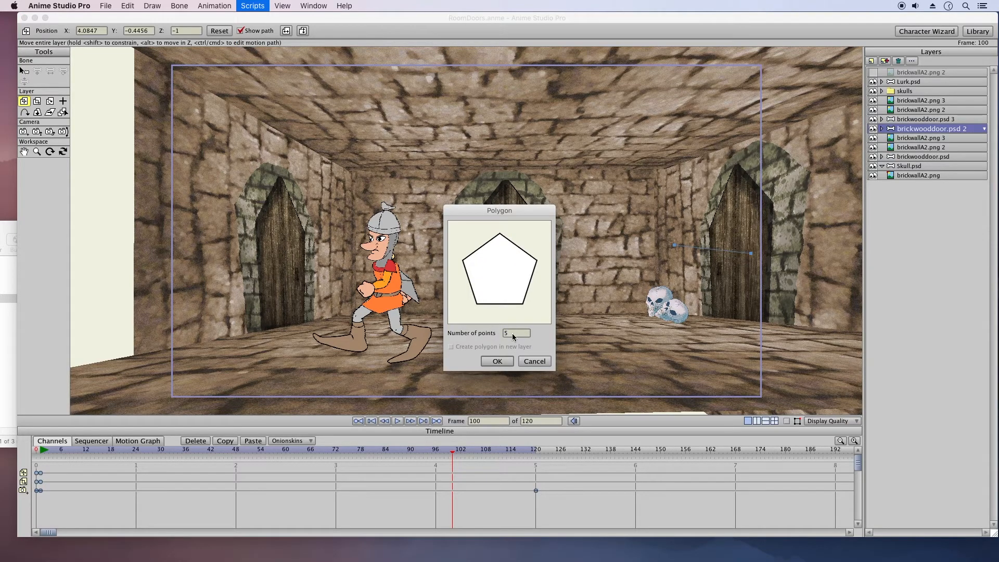
double_click(512, 333)
text(6100)
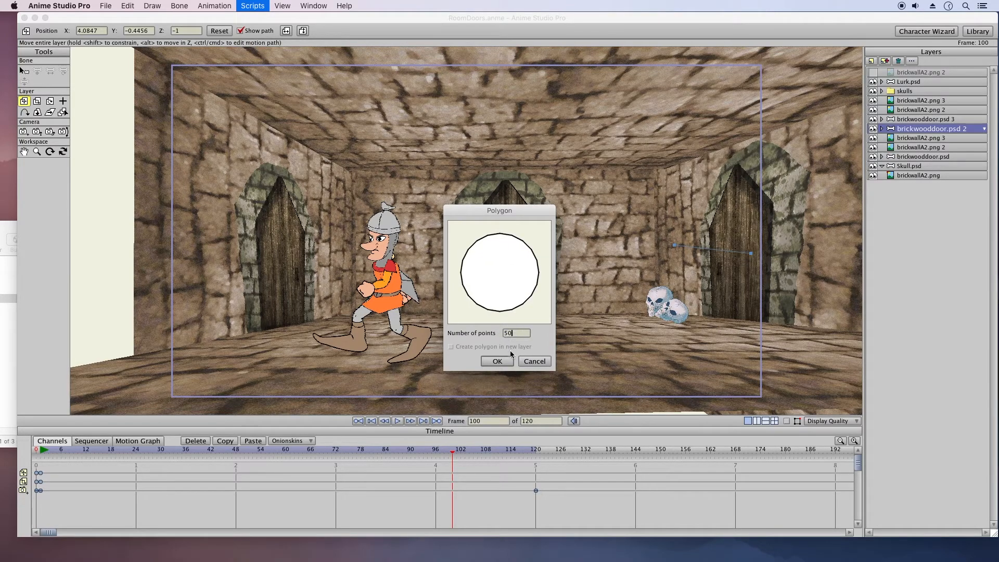
click(531, 361)
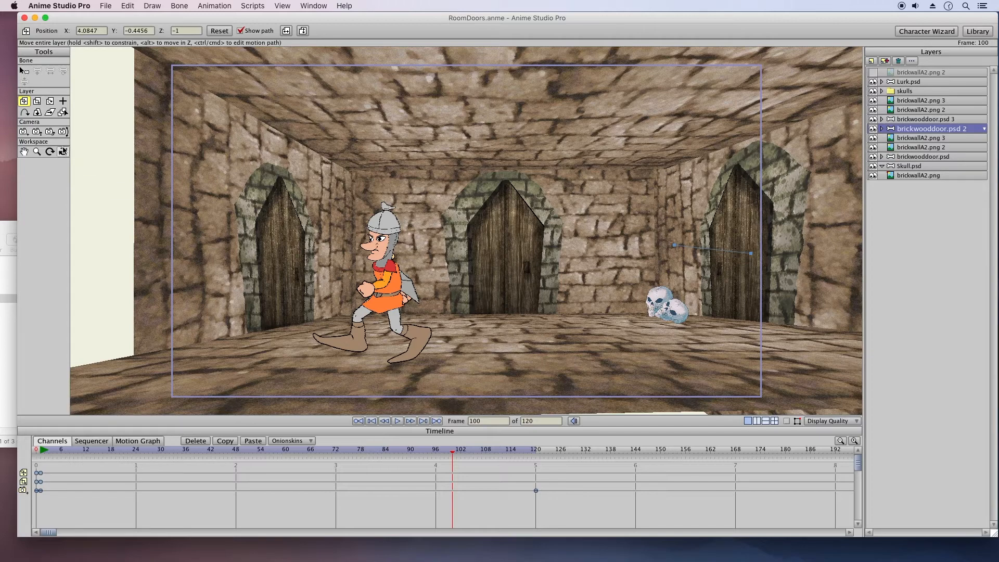
Examine the room from outside the camera view to see how the walls, doors, floor and skulls sit in depth
click(62, 152)
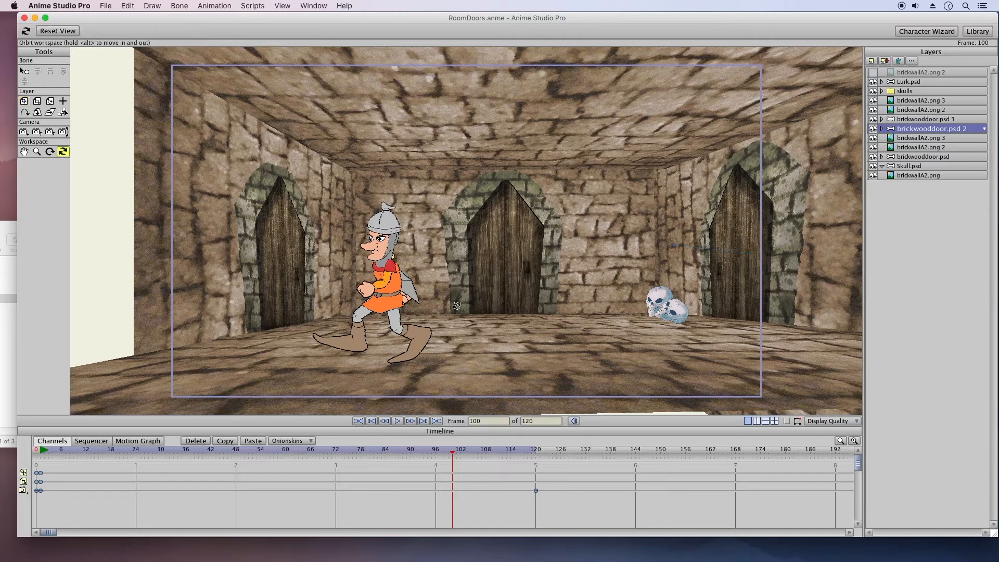
drag(396, 289, 557, 208)
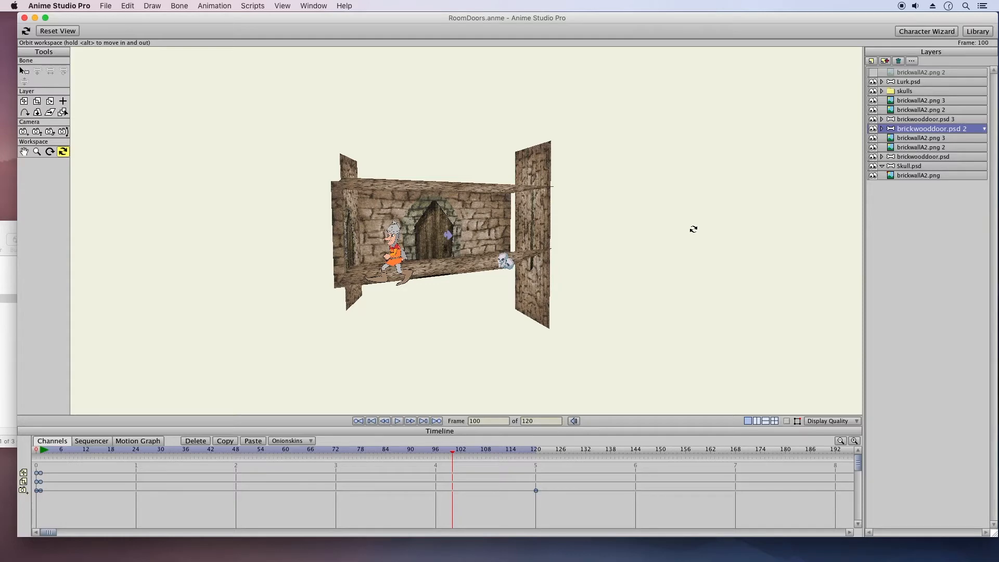
click(37, 152)
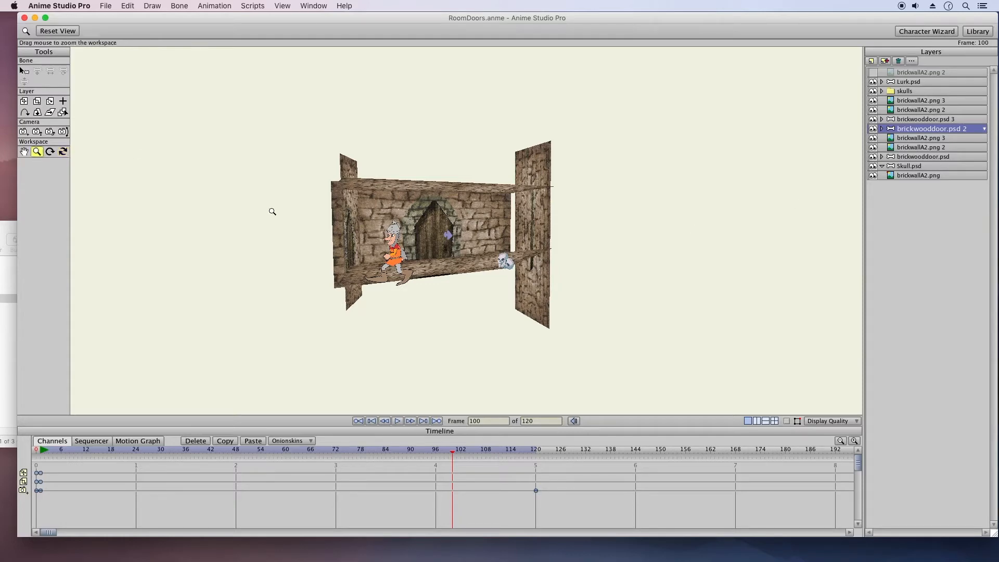
drag(140, 174, 780, 187)
click(63, 151)
drag(276, 235, 524, 268)
click(23, 101)
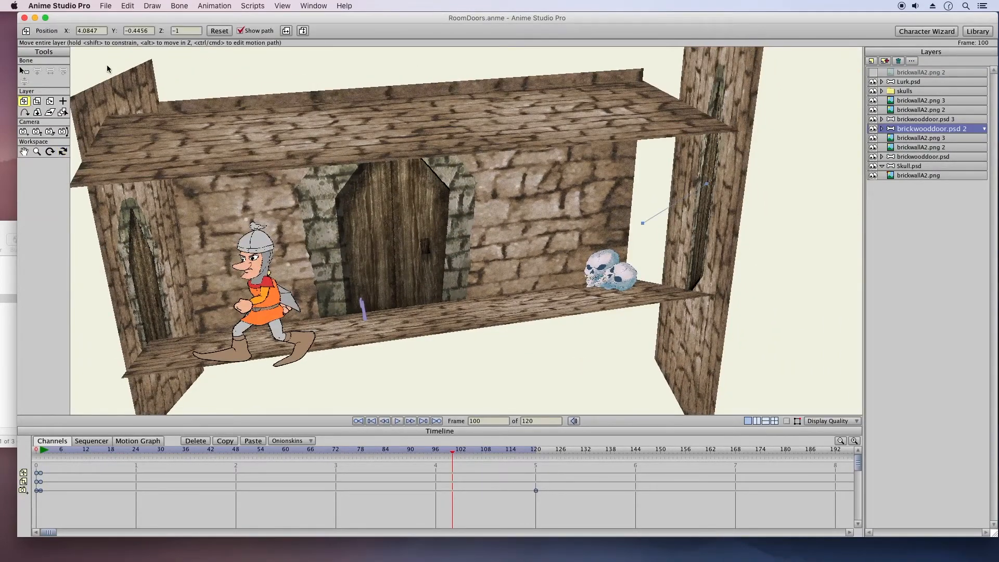
Reopen the recent RoomDoors.anme project, discarding the unsaved wall and door changes
click(106, 6)
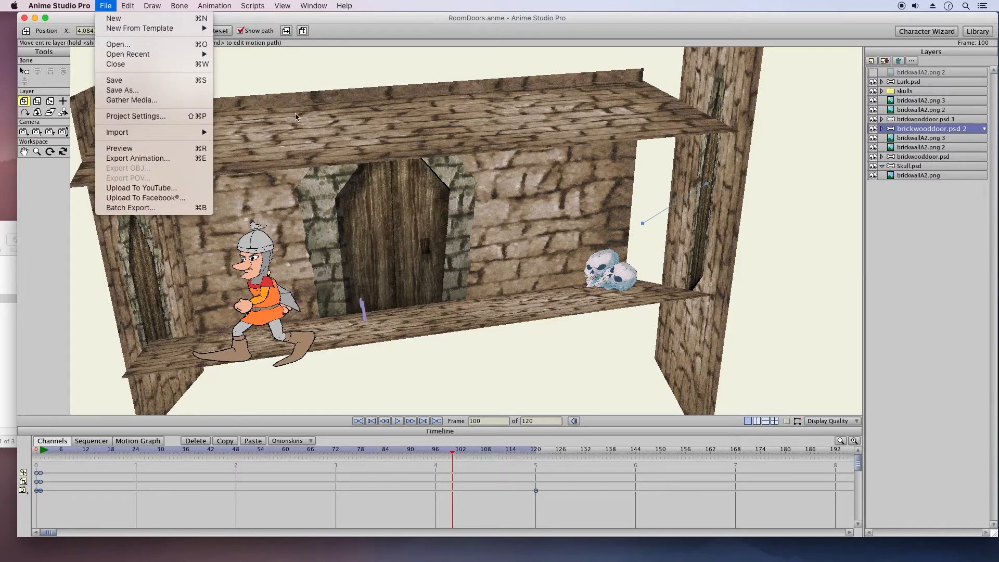
mouse_move(210, 54)
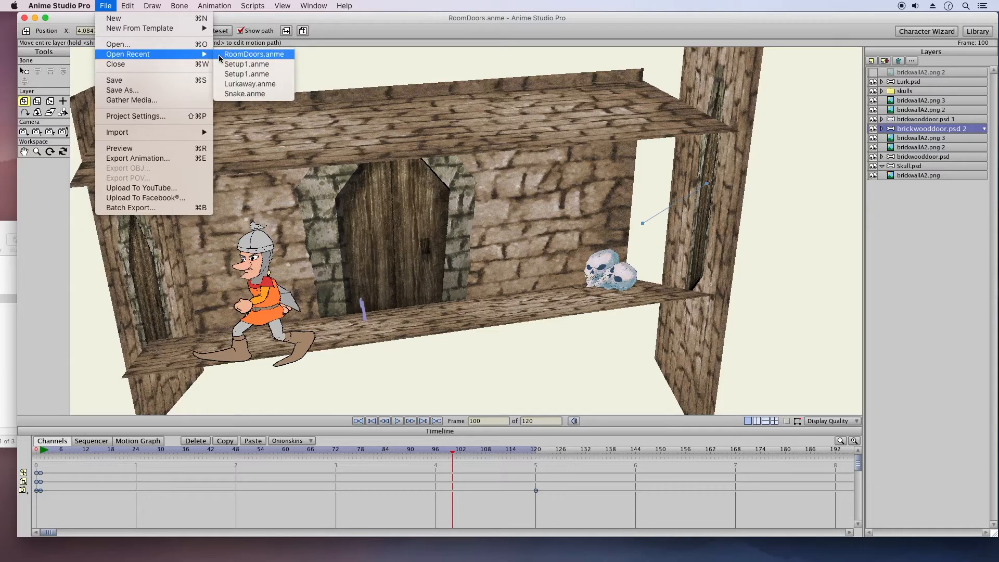
click(276, 54)
click(499, 309)
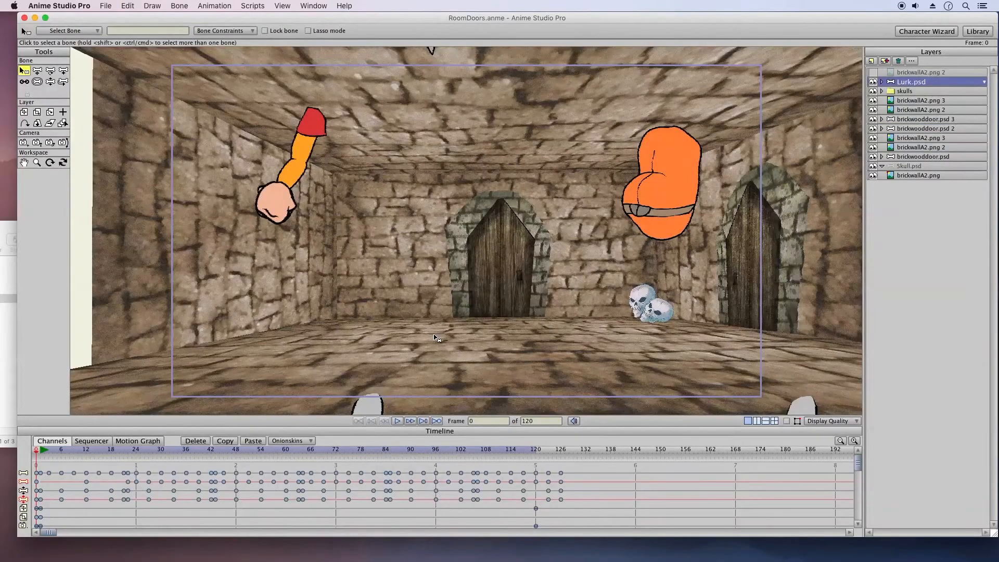
Check the reopened scene's side wall corner from frame 1 through frame 117 and return to frame 1
click(44, 453)
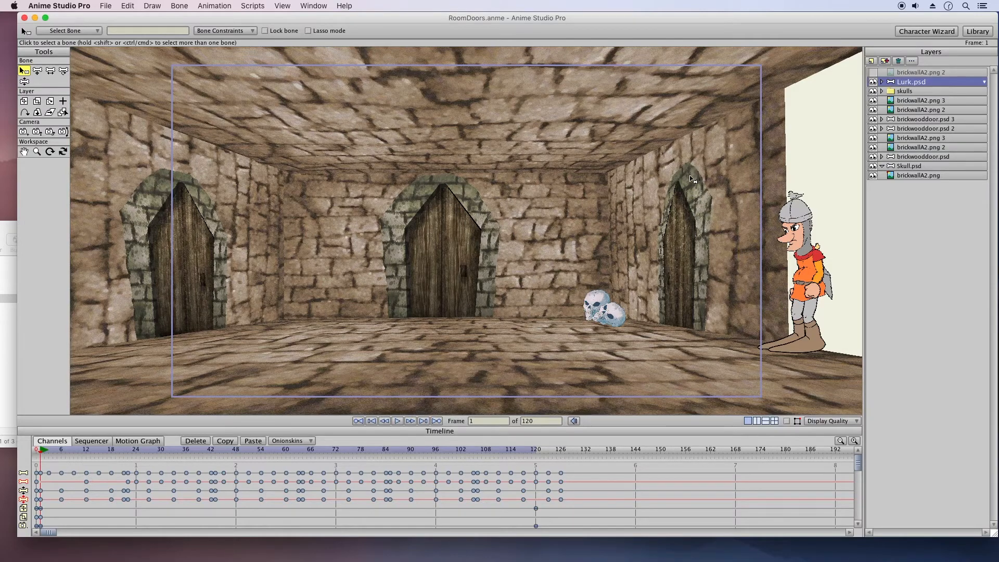
drag(42, 450, 95, 451)
drag(117, 452, 523, 458)
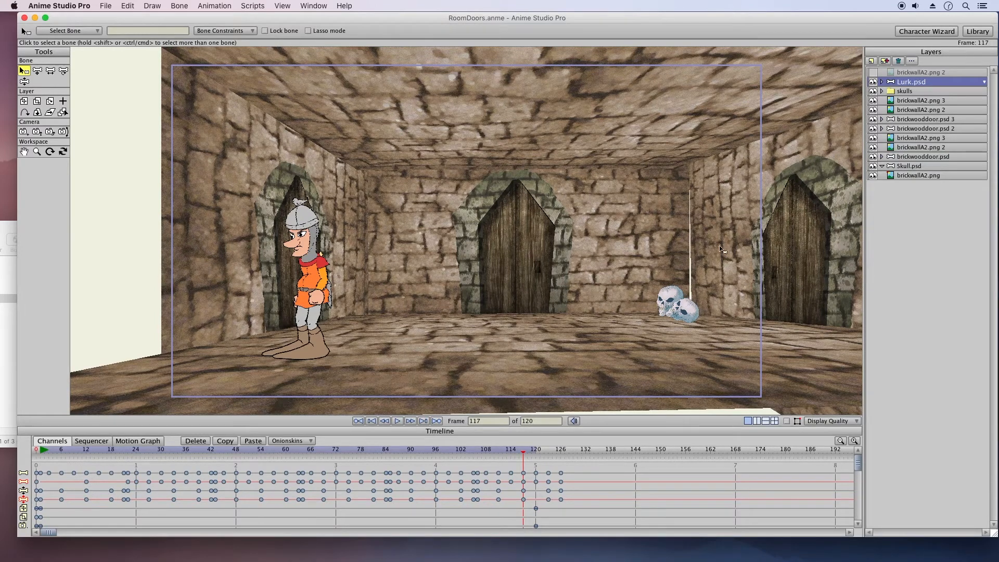
click(39, 452)
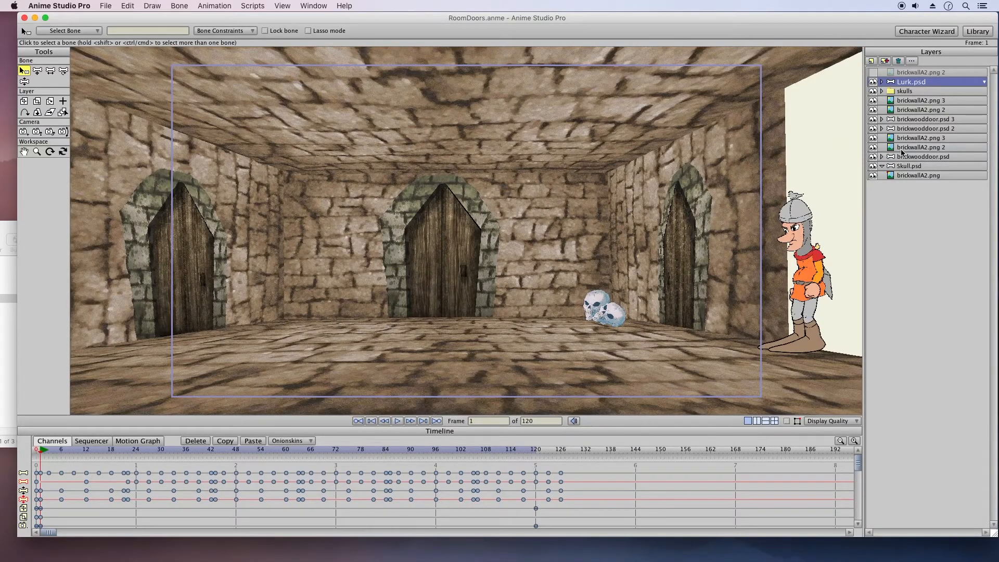
Toggle the visibility of the lower brickwallA2.png 2 and brickwallA2.png 3 layers to identify the side wall with the corner gap
click(874, 149)
click(873, 147)
click(873, 148)
click(872, 148)
click(873, 138)
click(873, 139)
click(873, 138)
click(873, 148)
click(873, 139)
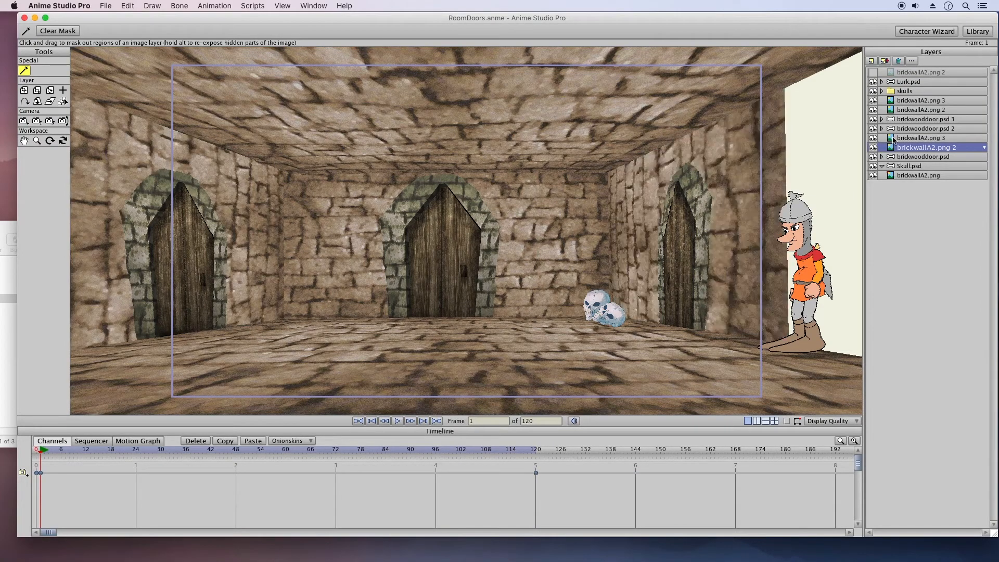
Scale the lower brickwallA2.png 3 side wall slightly to close its corner gap with the back wall
click(900, 139)
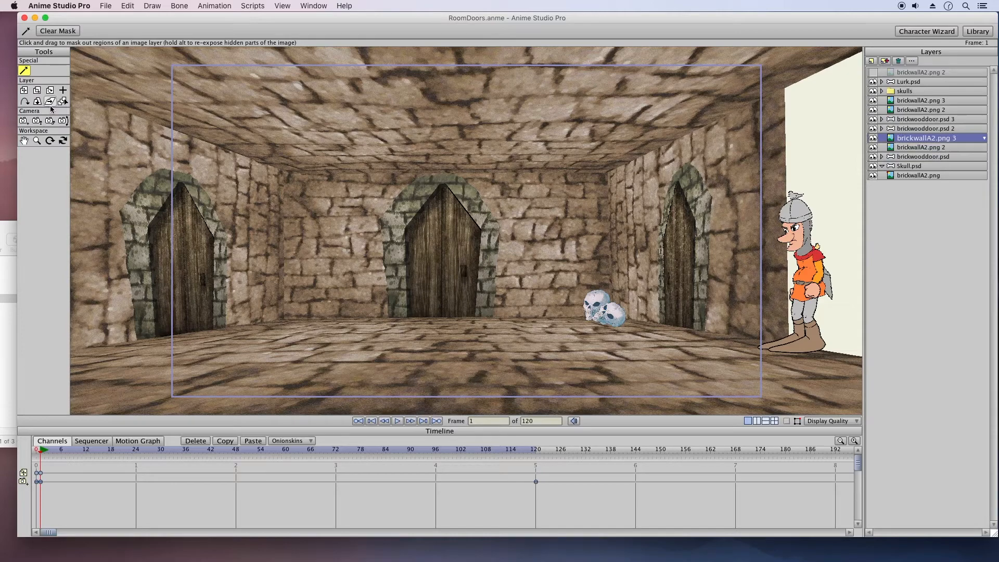
click(36, 90)
drag(501, 164, 516, 177)
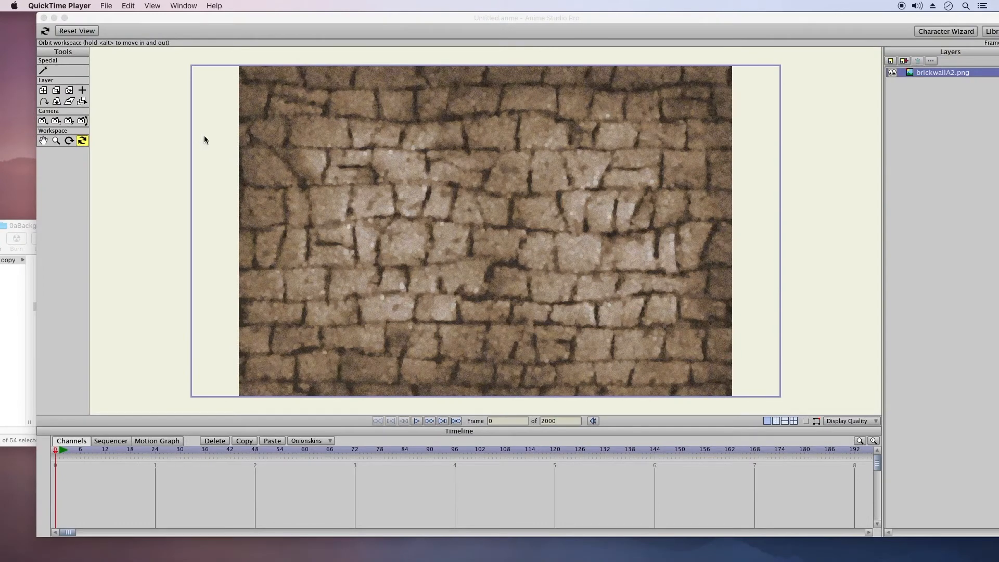
In the untitled project, duplicate the brickwallA2.png layer and set the copy's Z position to 1
click(74, 142)
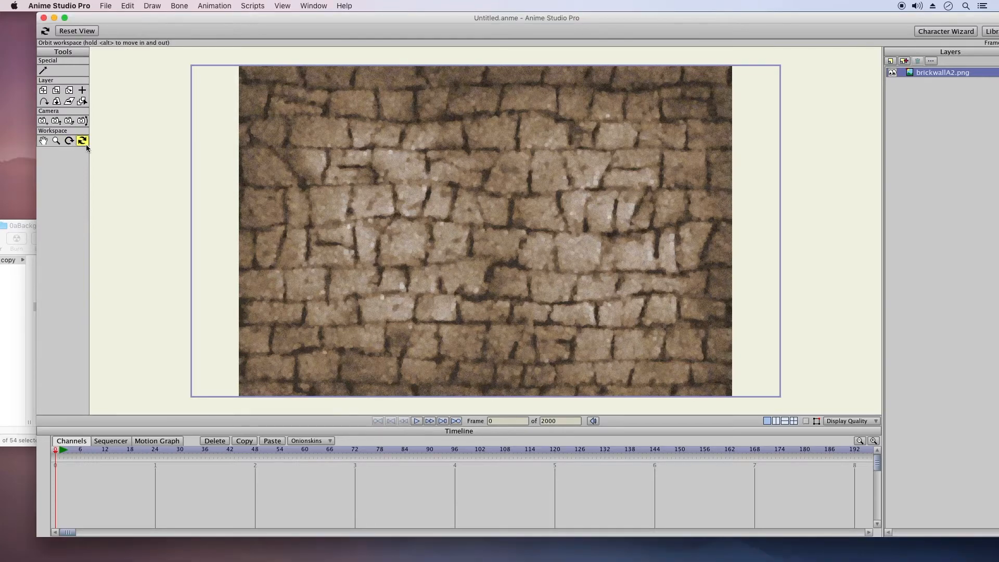
drag(404, 21, 383, 15)
drag(388, 232, 437, 147)
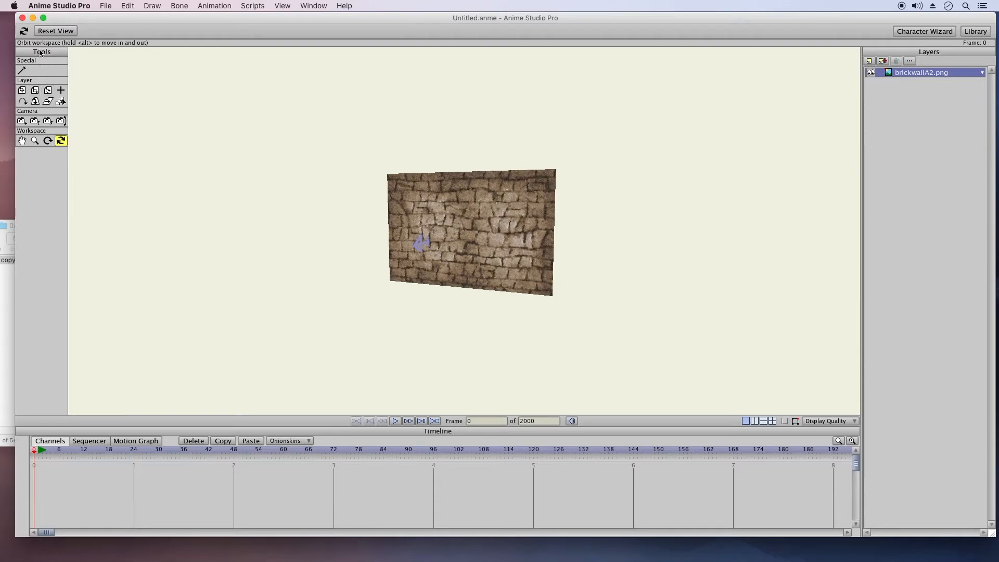
click(55, 31)
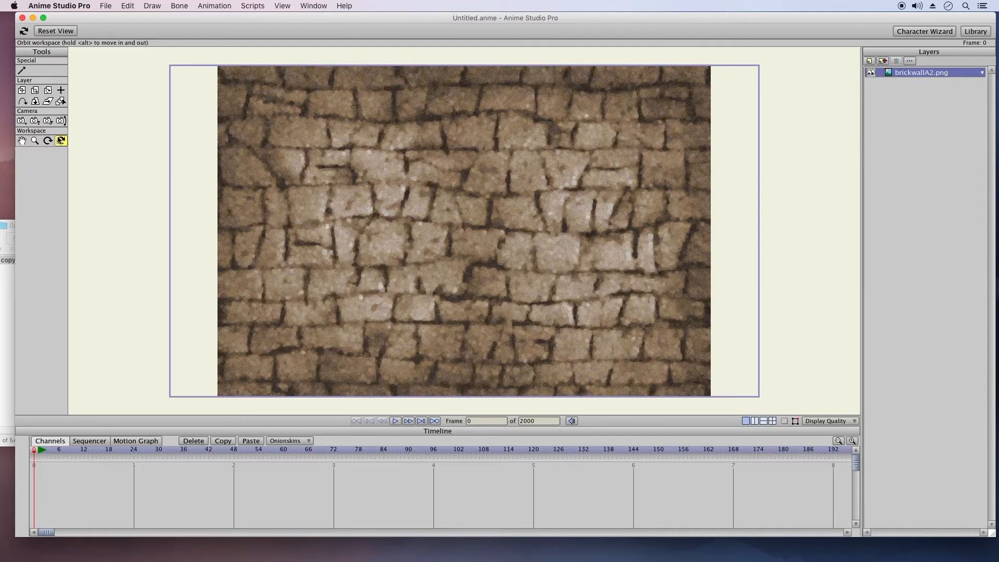
drag(390, 185, 440, 124)
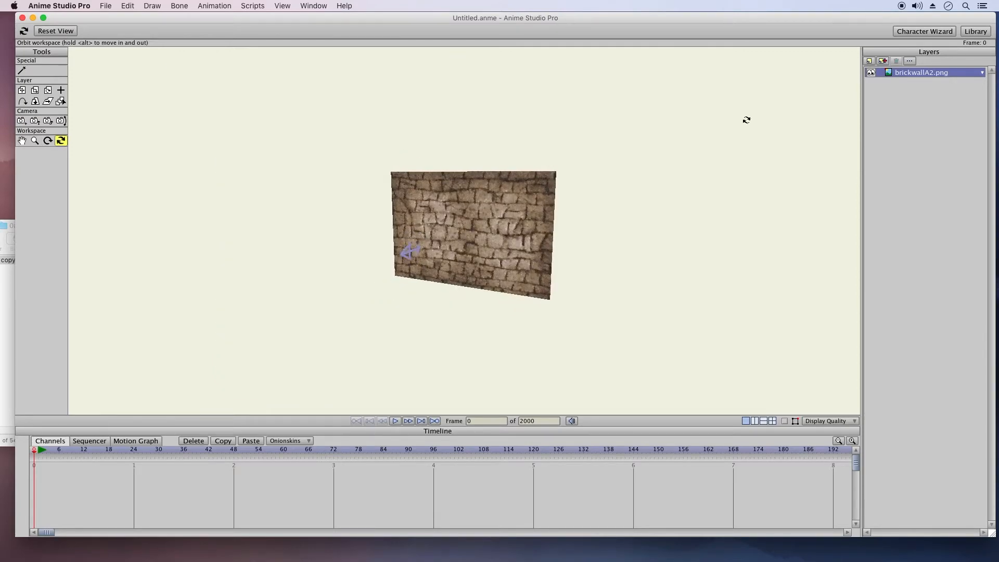
click(883, 62)
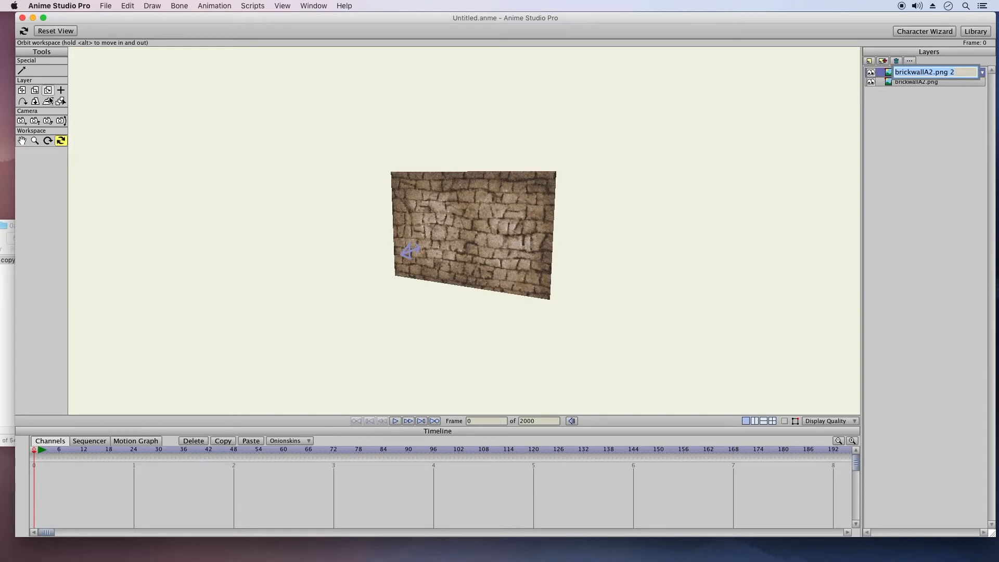
drag(515, 249, 379, 244)
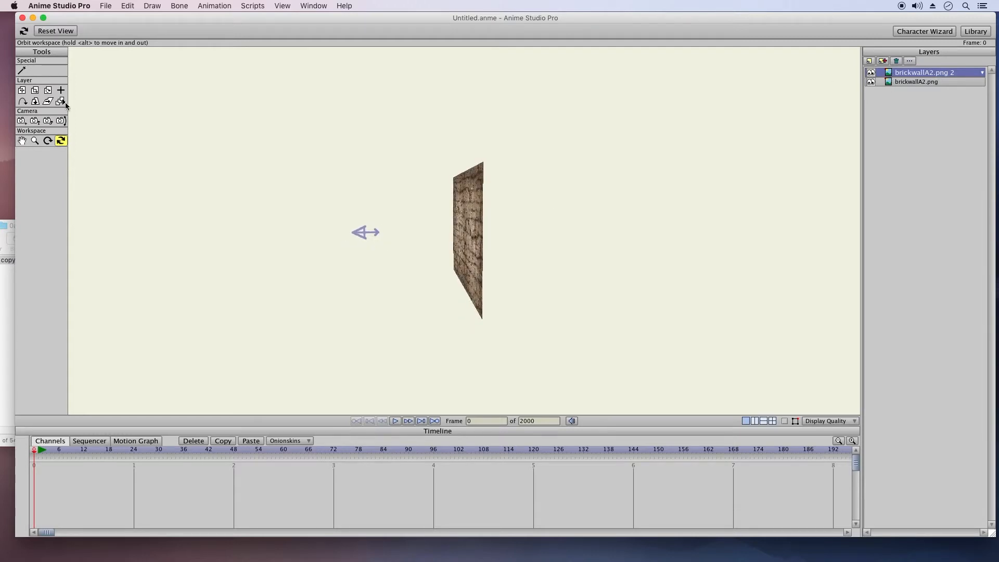
click(21, 90)
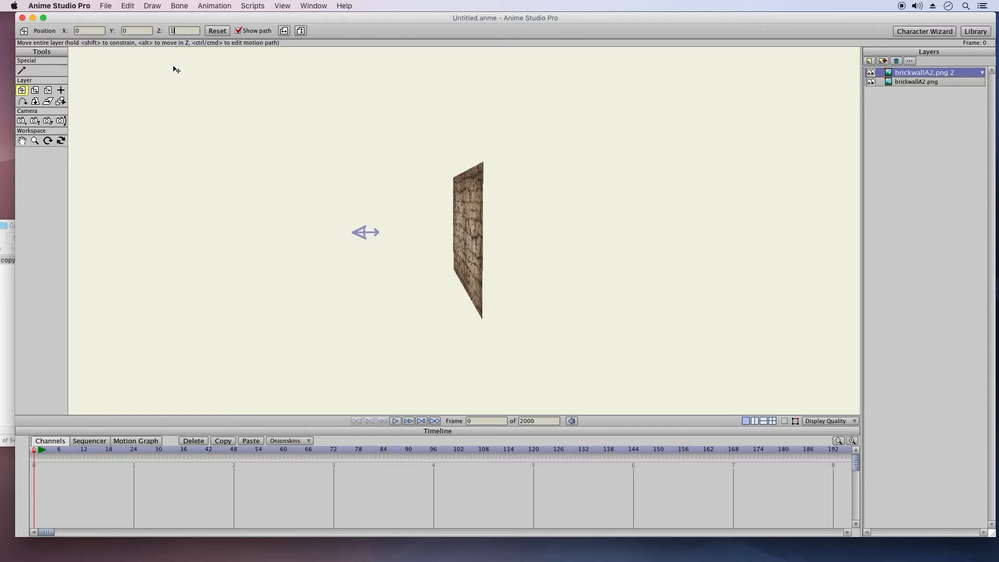
key(Return)
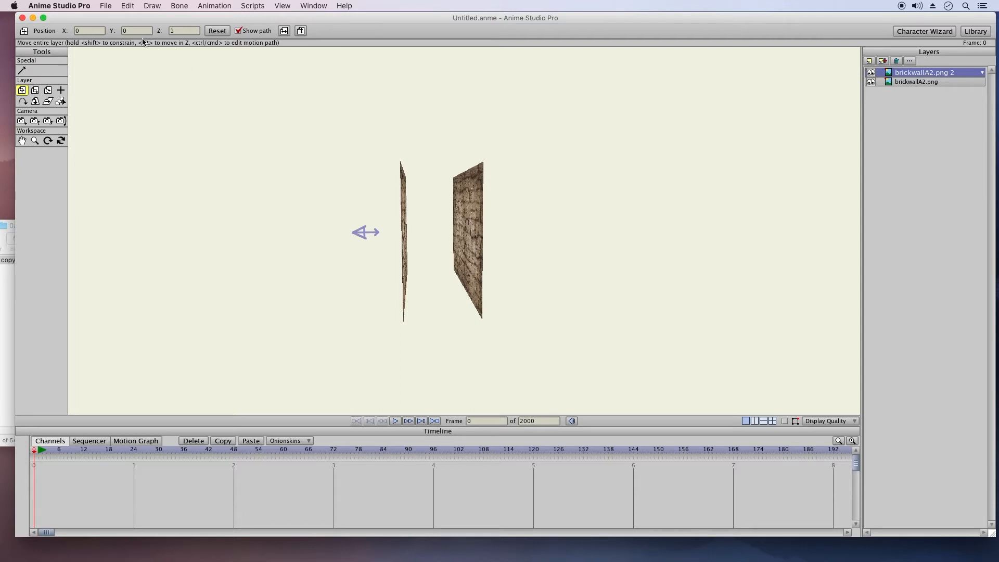
Try a Z rotation of 90 on the duplicated wall, view it at an angle, and set the rotation back to 0
click(49, 91)
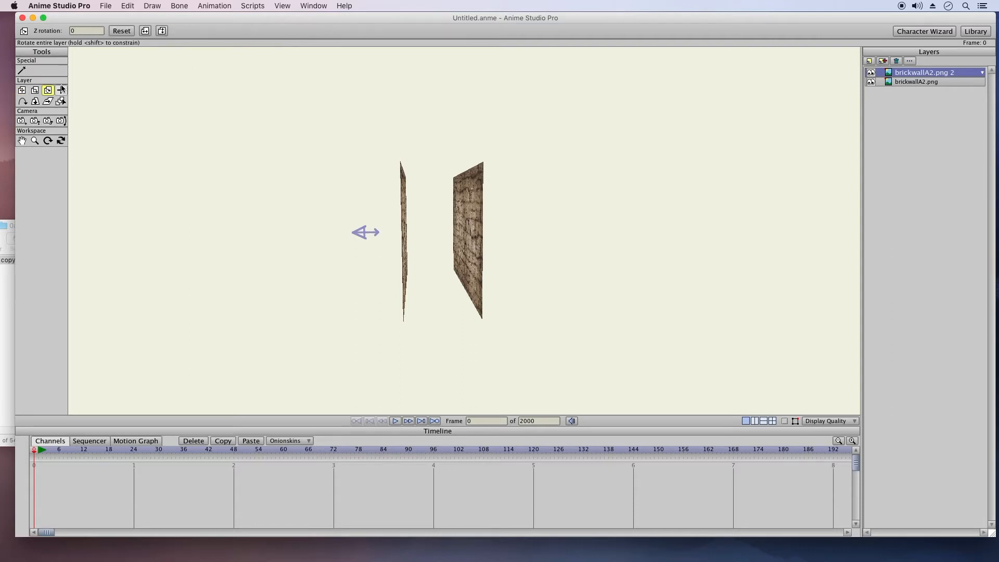
click(80, 29)
text(90)
key(Return)
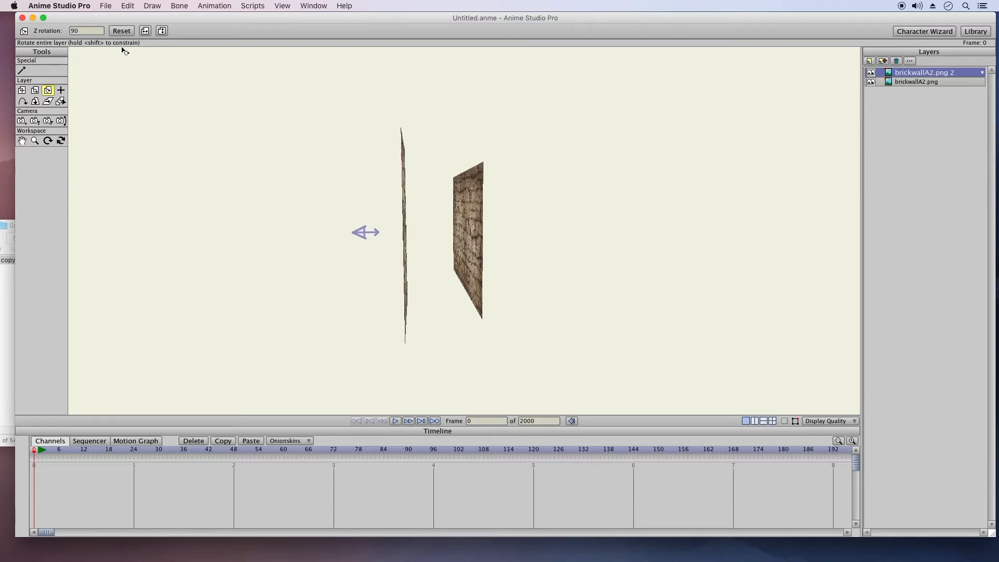
click(61, 140)
drag(221, 163, 337, 167)
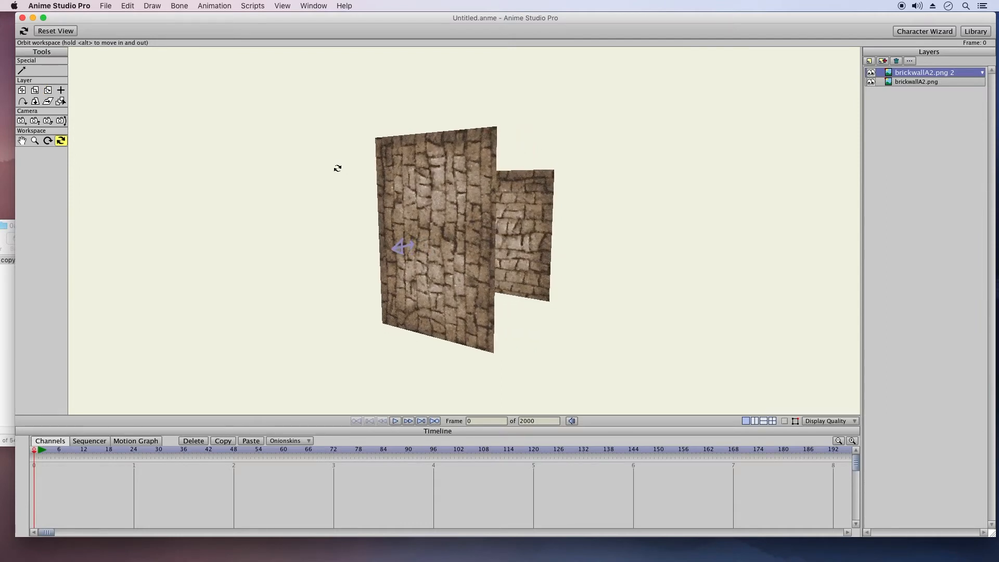
click(48, 90)
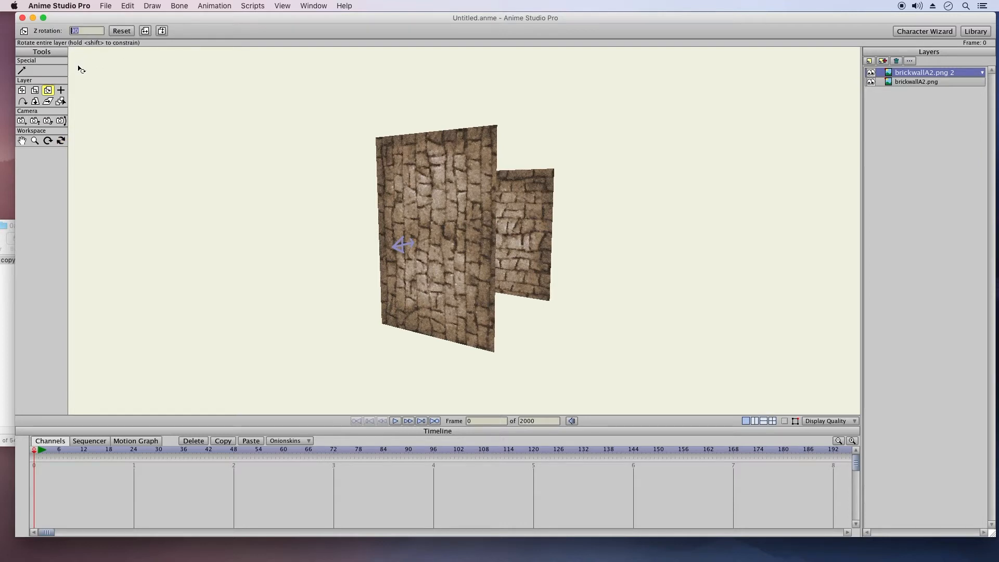
text(0)
key(Return)
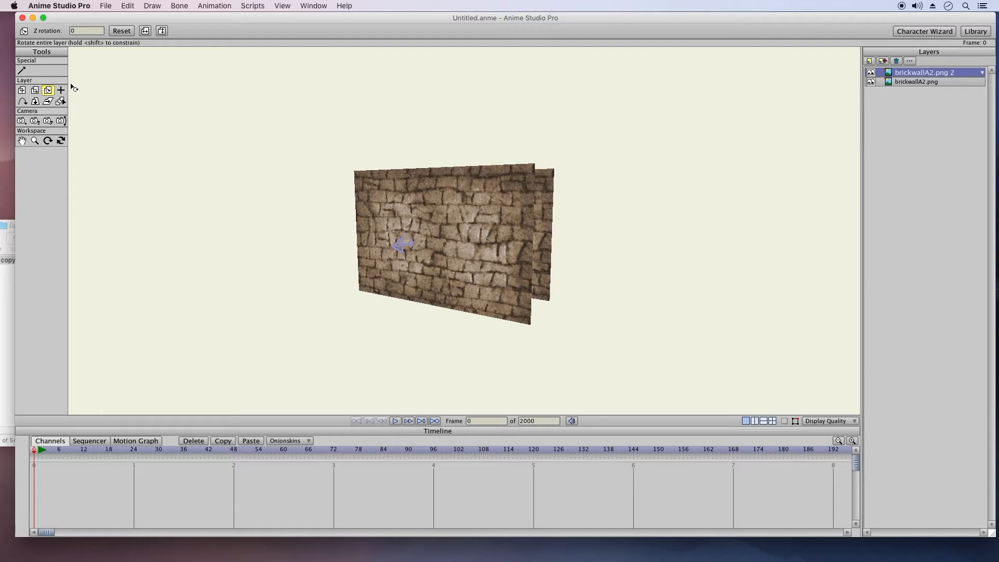
Set the duplicated wall's Y rotation to 90 so it stands perpendicular to the back wall
click(48, 142)
click(60, 140)
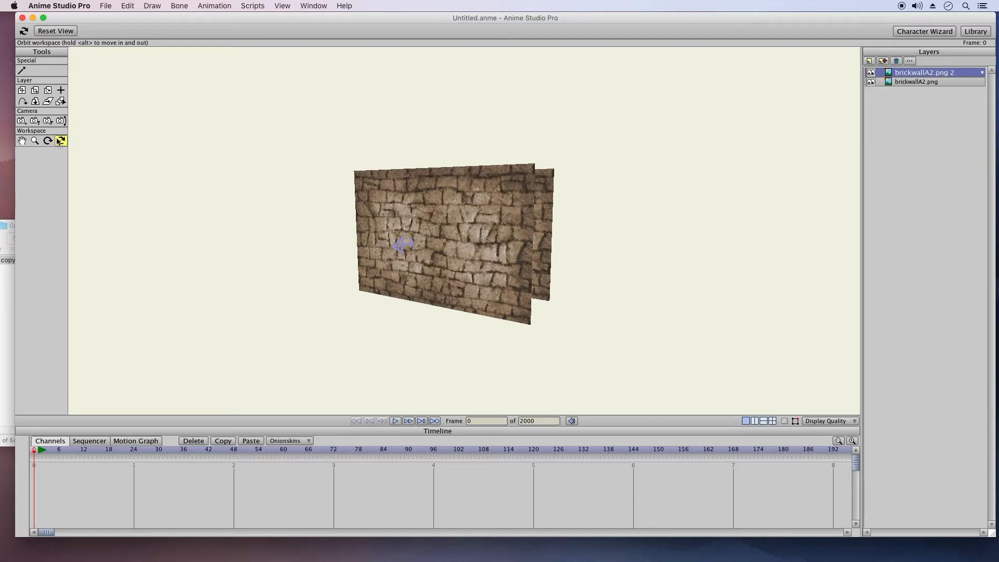
click(35, 101)
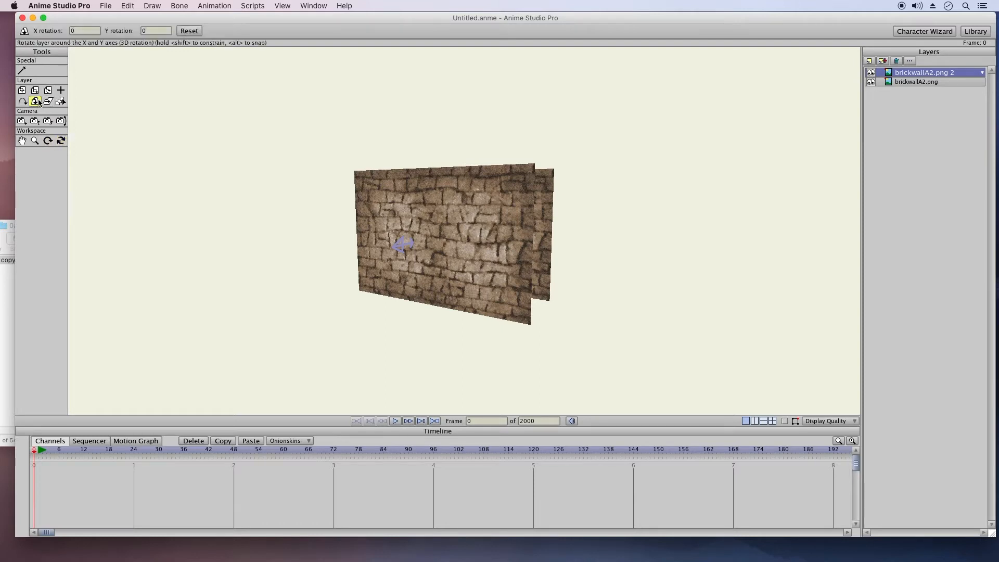
double_click(152, 30)
text(90)
key(Return)
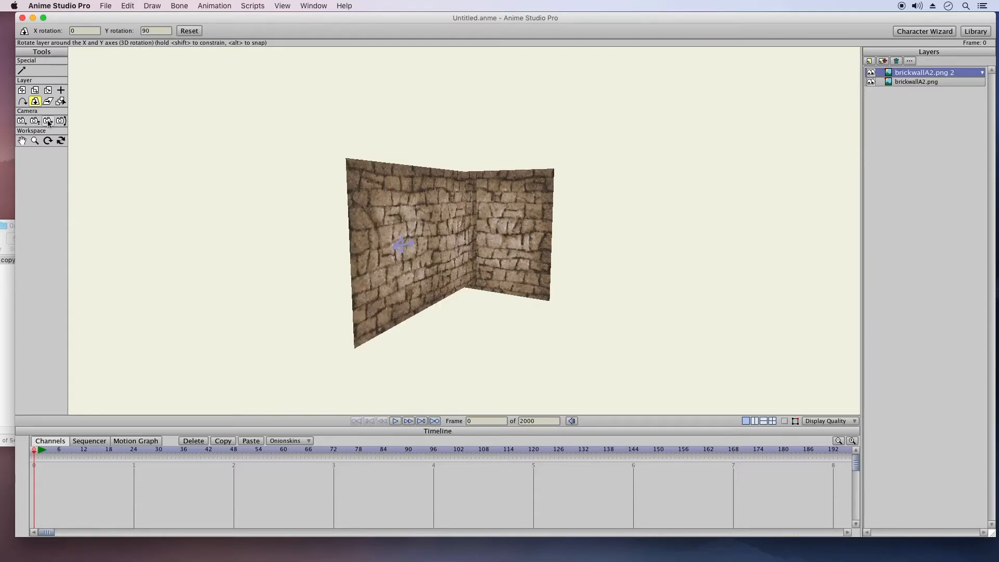
Move the rotated wall to the left edge of the back wall, at about X -1.54 and Z 0.83
click(61, 141)
drag(456, 232, 520, 244)
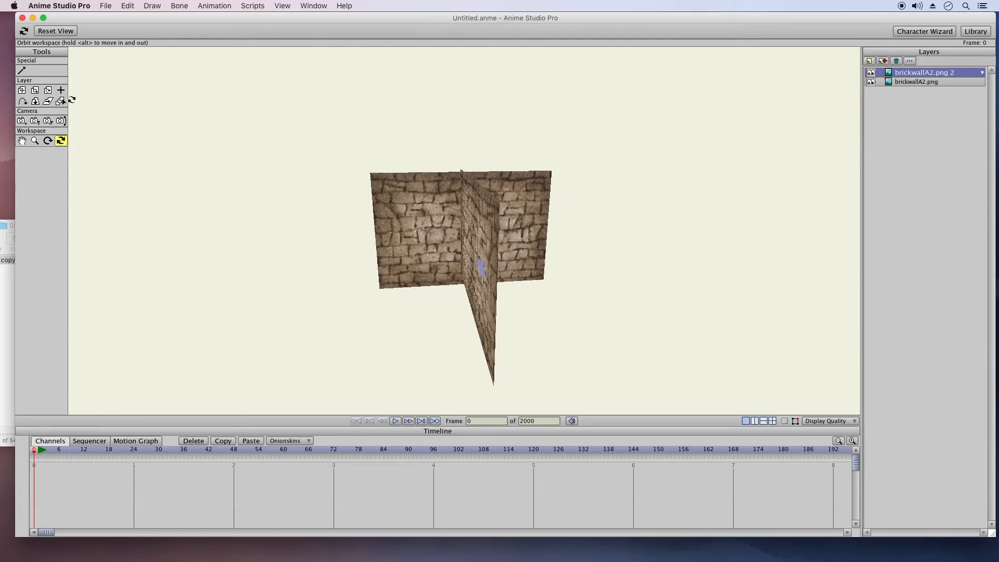
click(22, 90)
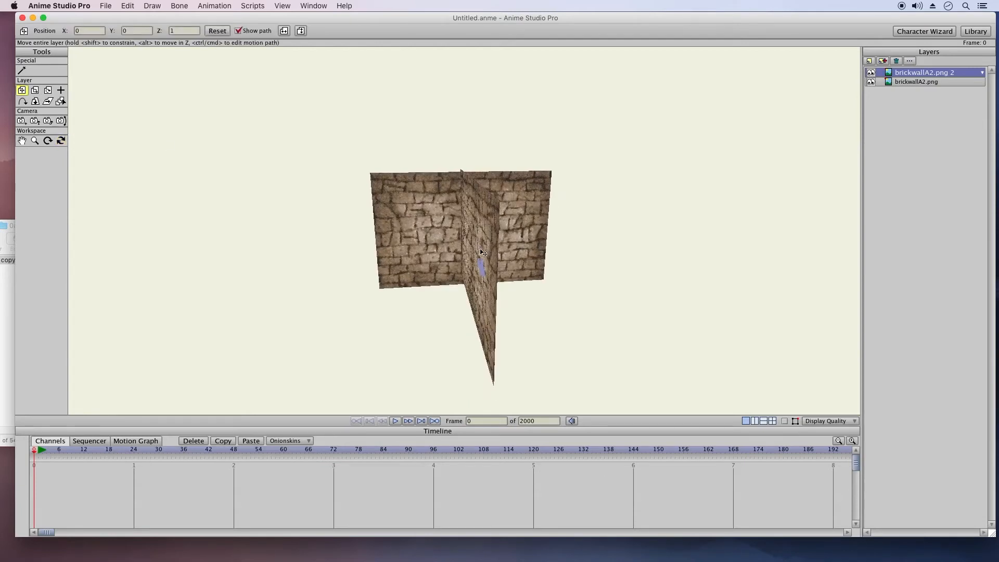
drag(488, 257, 207, 279)
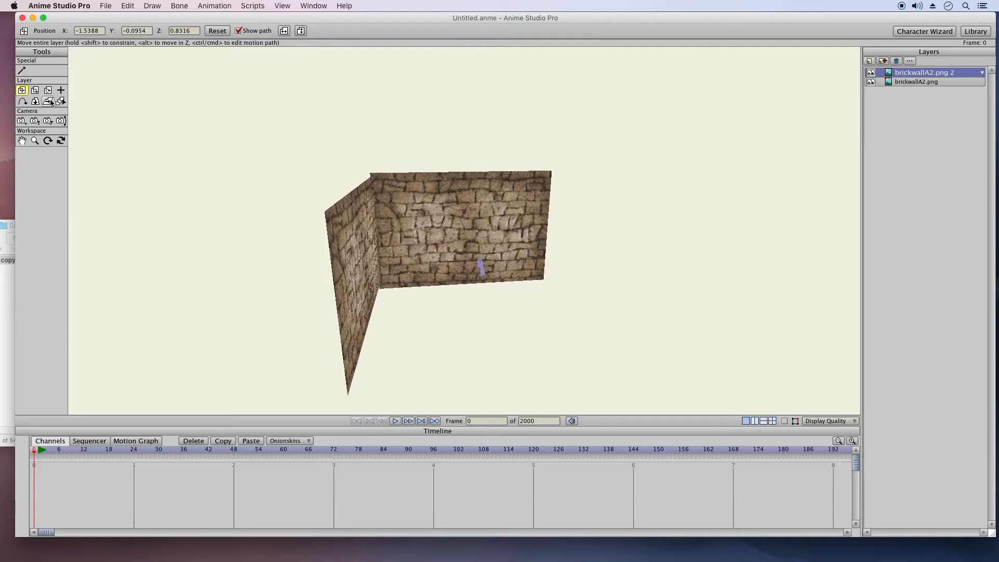
From an overhead view, shift the left side wall forward to meet the back wall's edge, at about X -1.46 and Z 1.42
click(60, 141)
drag(397, 143, 591, 261)
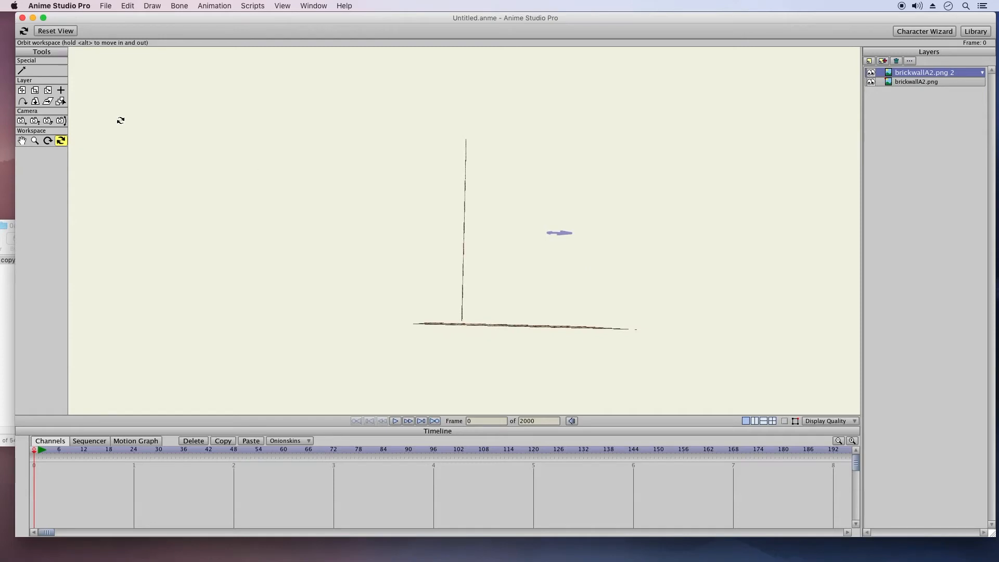
click(21, 90)
drag(502, 306, 641, 291)
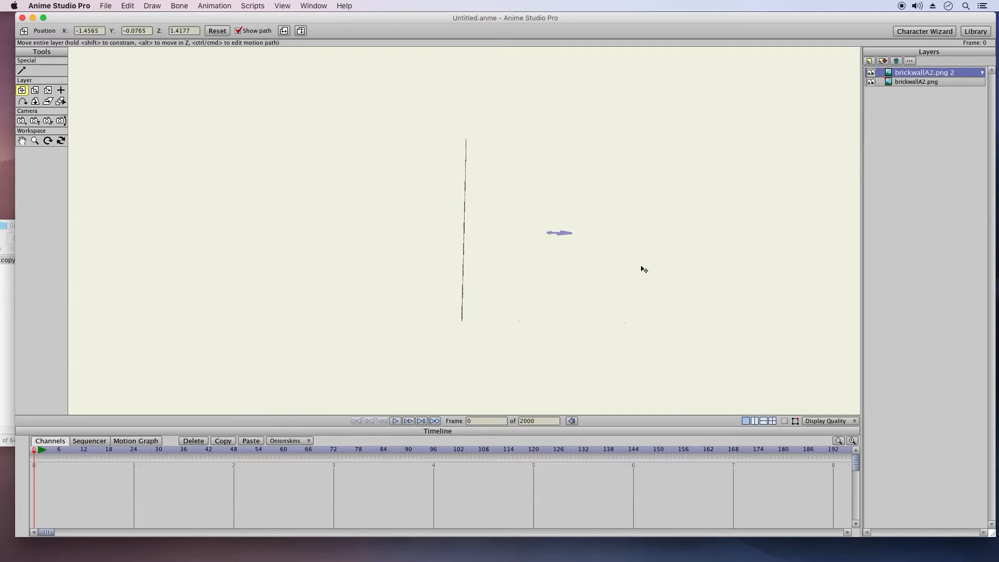
Duplicate the left side wall and move the copy toward the opposite end of the back wall, to about X 0.14 and Z 1.57
click(883, 61)
drag(536, 334, 570, 55)
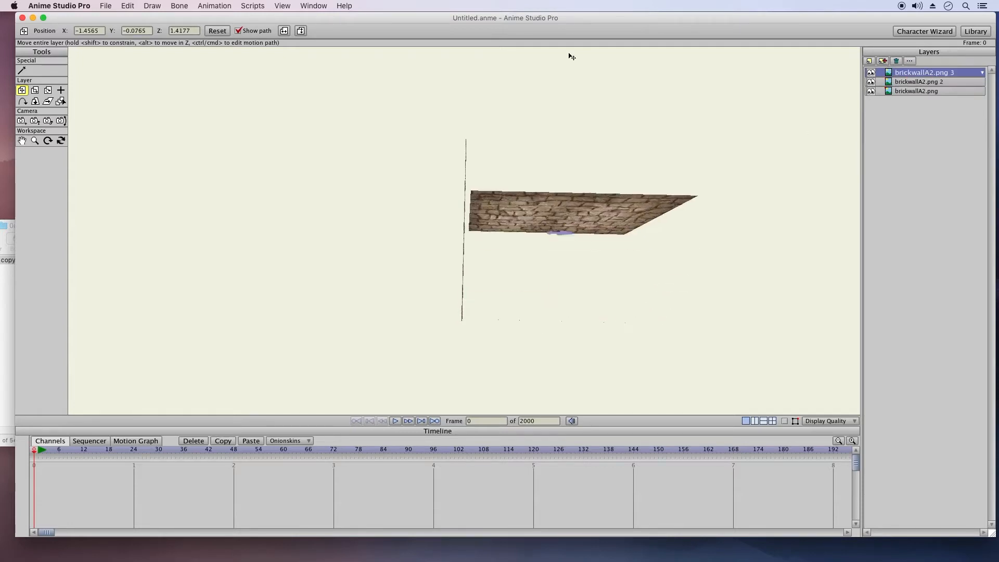
drag(531, 100, 531, 96)
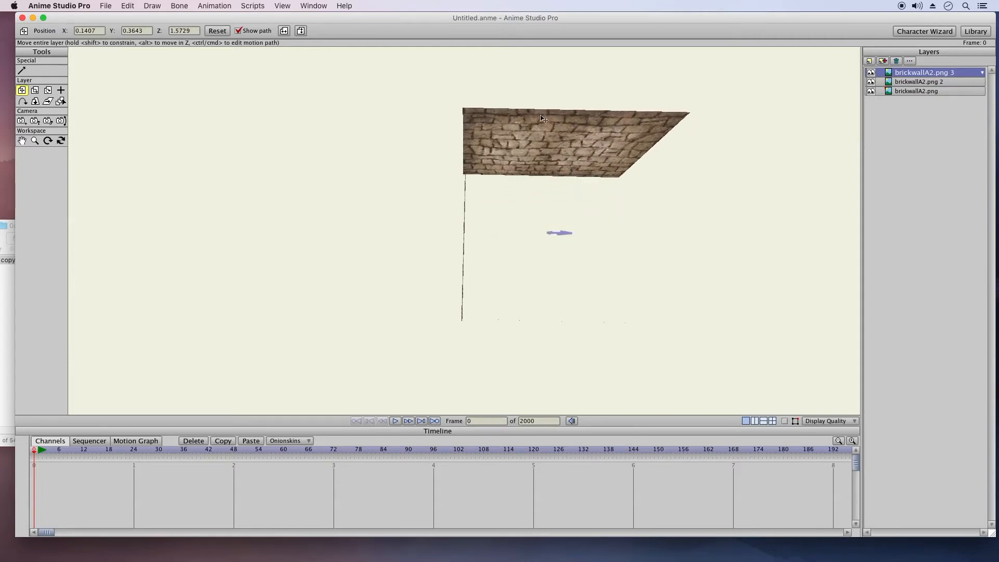
From the opposite viewing side, move the new side wall to the back wall's right edge, at about X 1.39 and Z 1.43
click(61, 141)
drag(470, 163, 453, 279)
mouse_move(341, 292)
mouse_down()
mouse_move(337, 308)
mouse_move(357, 298)
mouse_up()
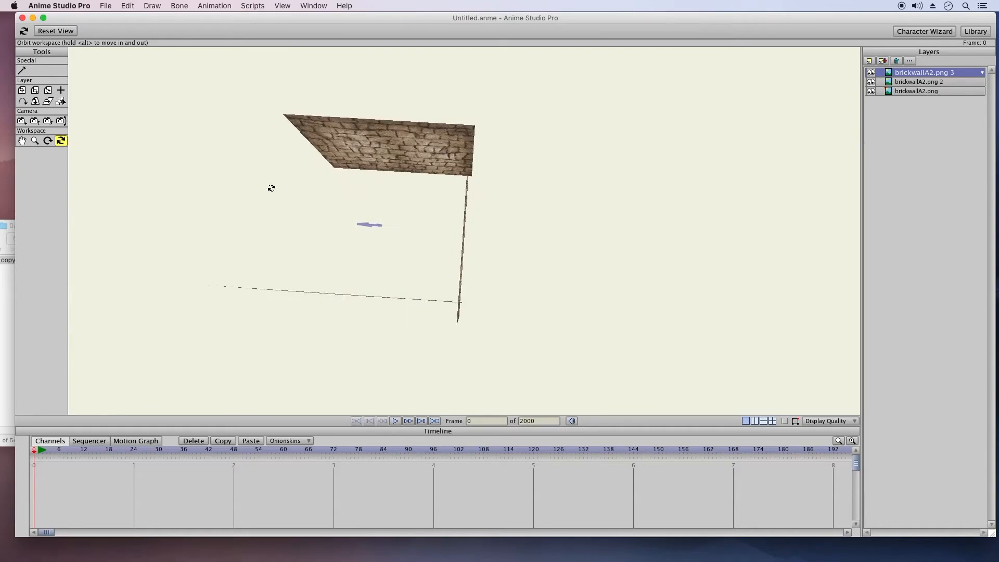
click(22, 90)
drag(419, 236, 420, 269)
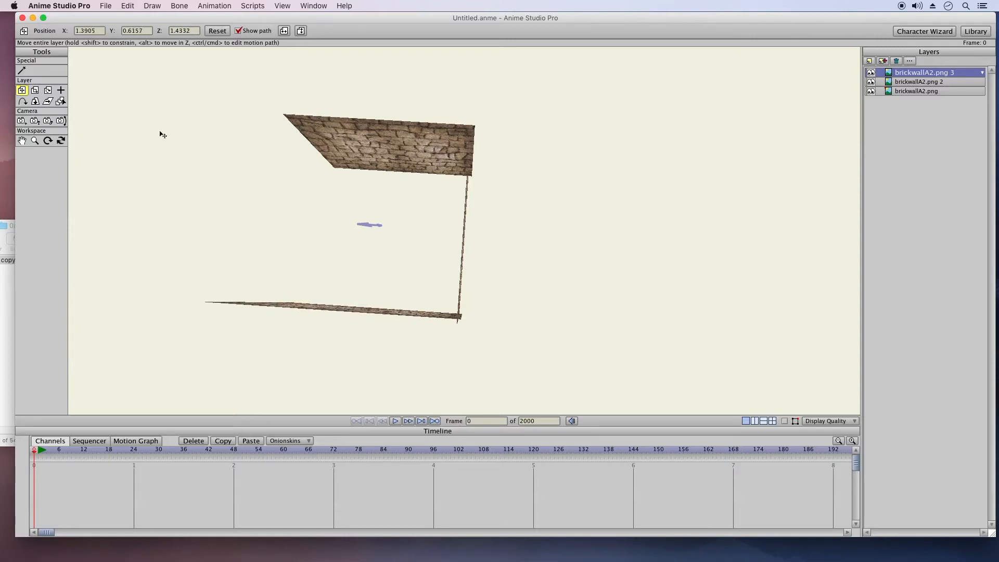
From a front view, try a Z position of 0 on the brickwallA2.png 3 side wall and undo it
click(48, 92)
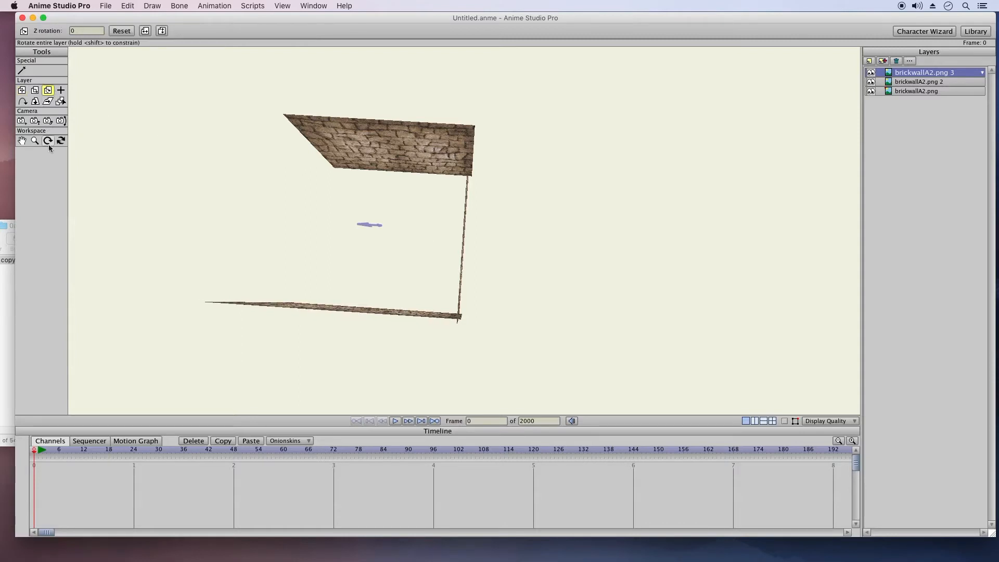
click(61, 141)
drag(208, 251, 391, 215)
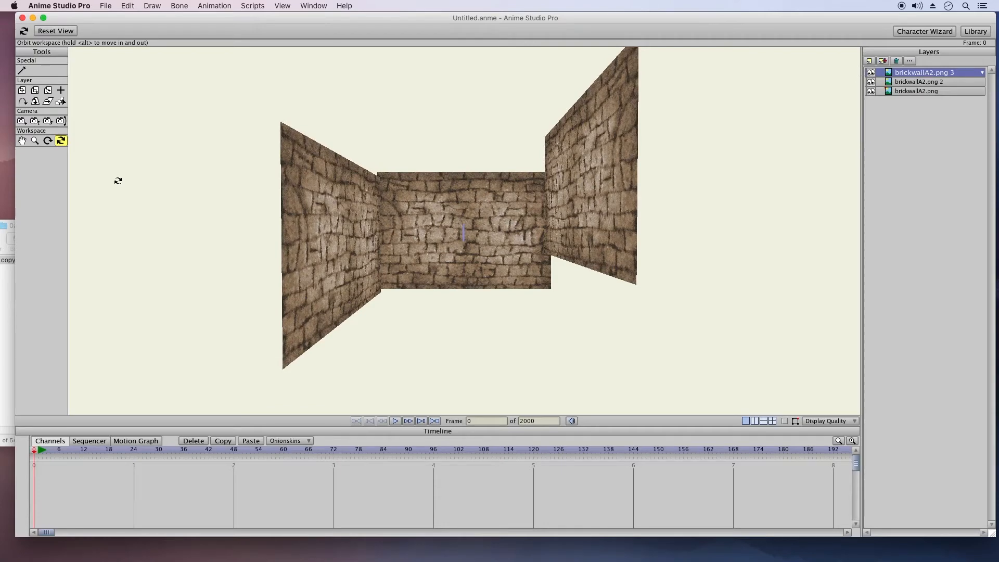
click(21, 90)
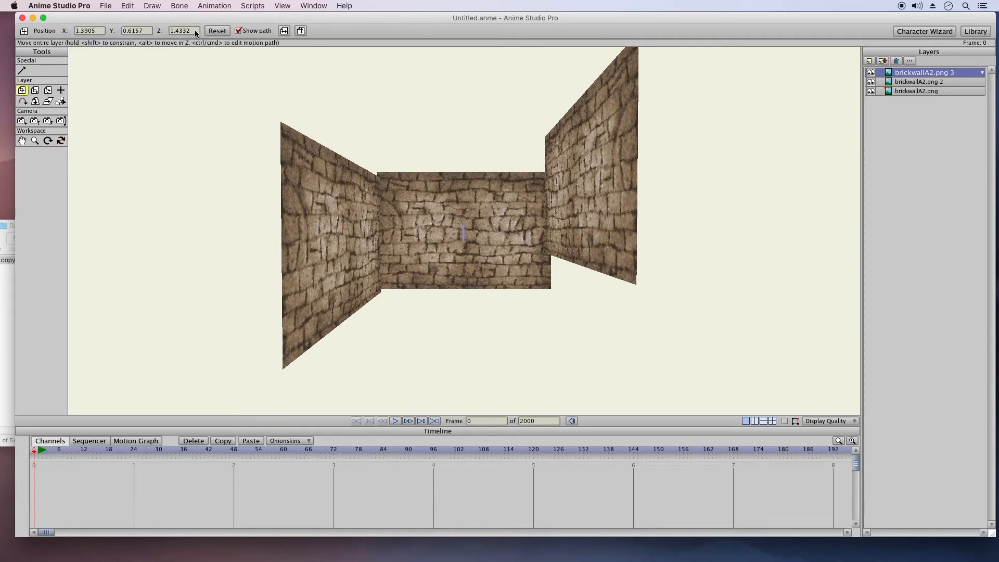
text(0)
key(Return)
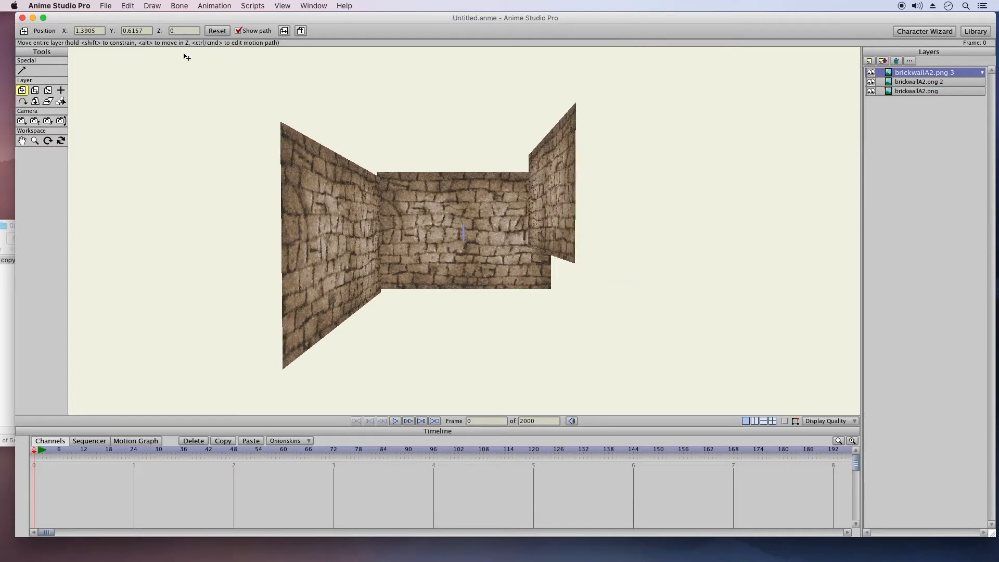
key(super+z)
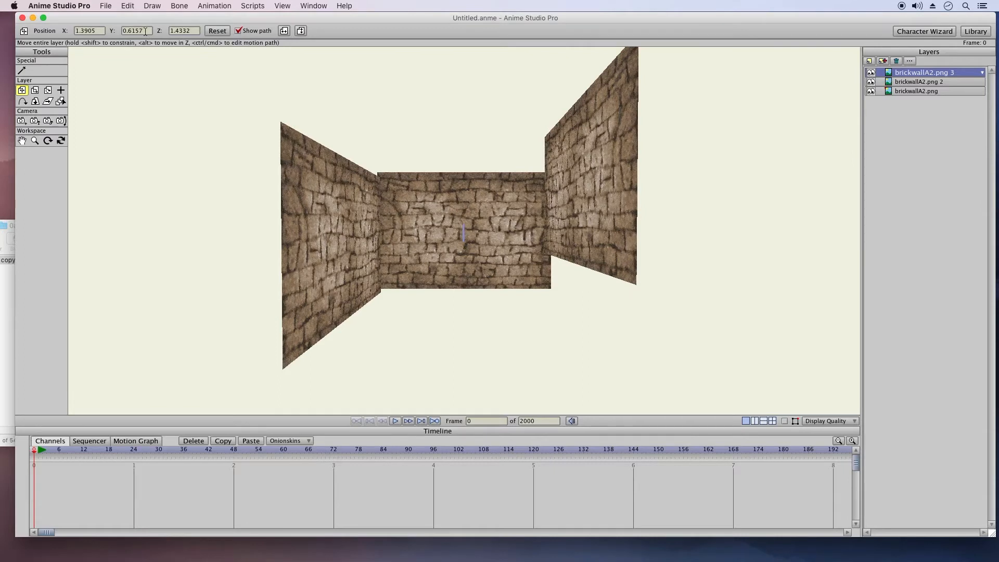
Set the Y position of both side walls, brickwallA2.png 3 and brickwallA2.png 2, to 0
drag(144, 31, 115, 33)
text(0)
key(Return)
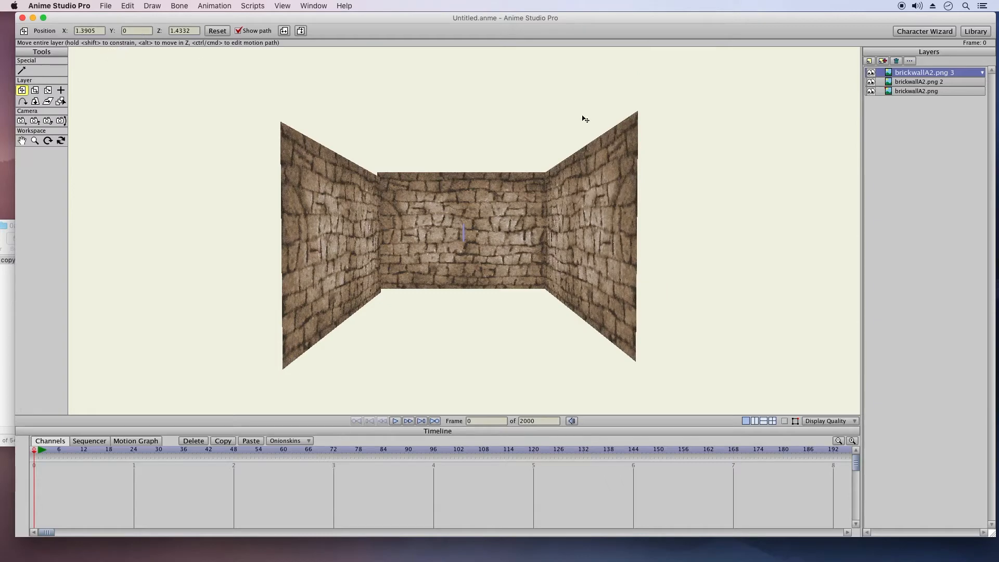
click(898, 84)
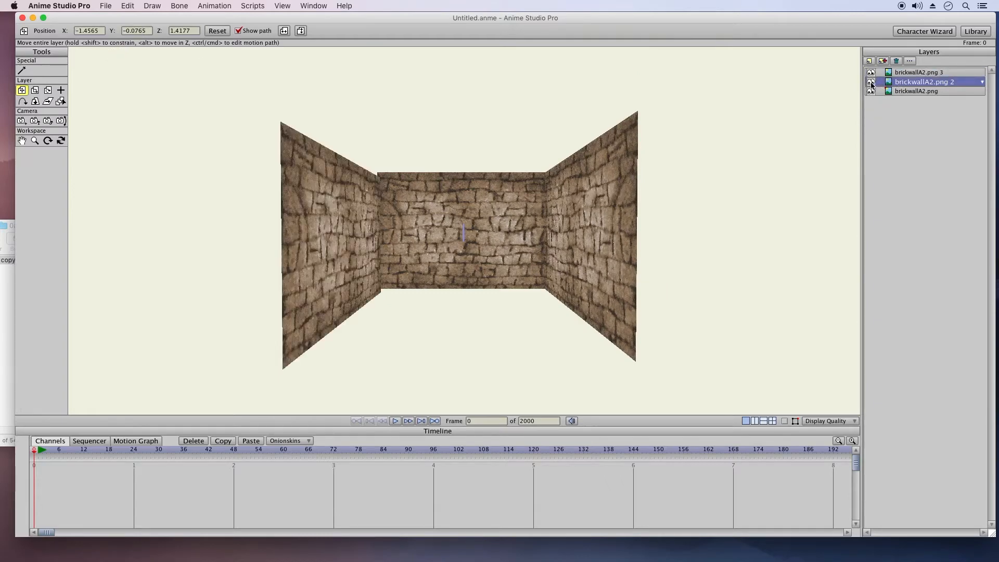
key(super+a)
text(0)
key(Return)
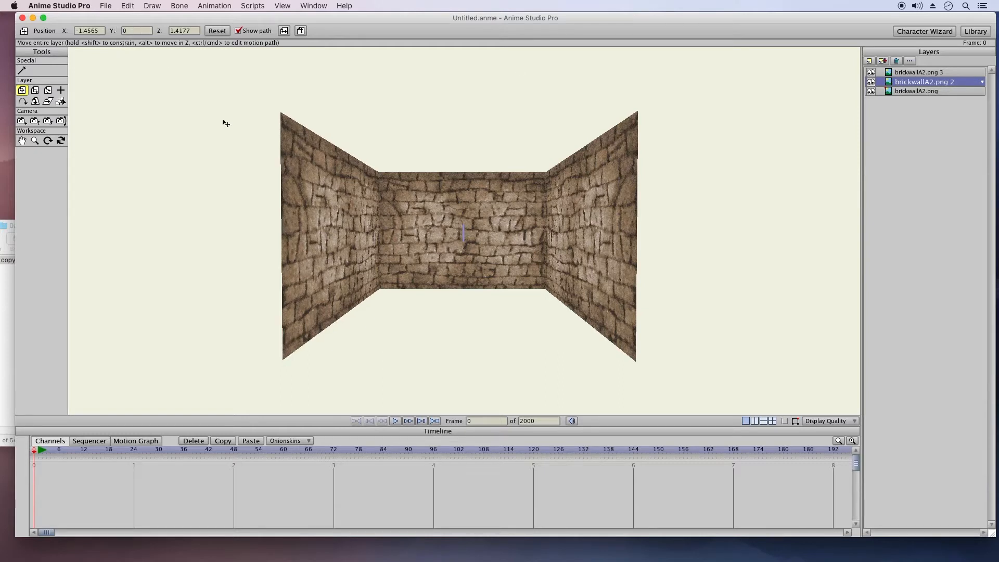
Duplicate the back wall layer brickwallA2.png and place the copy below it at the end of the layer order
click(61, 141)
mouse_move(487, 239)
mouse_down()
mouse_move(551, 240)
mouse_move(458, 241)
mouse_move(486, 240)
mouse_move(466, 323)
mouse_move(453, 309)
mouse_move(473, 242)
mouse_move(480, 227)
mouse_move(488, 234)
mouse_up()
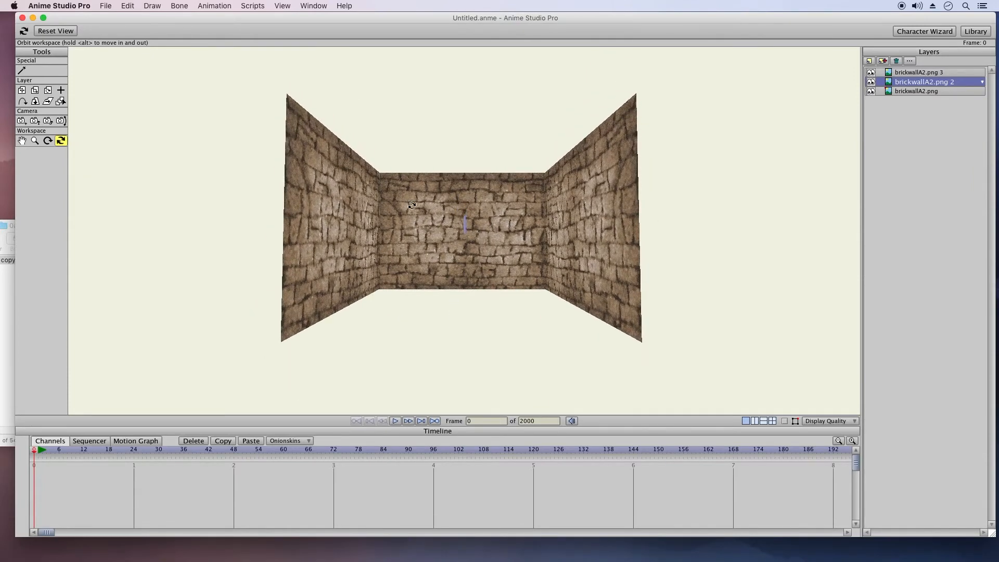
click(892, 74)
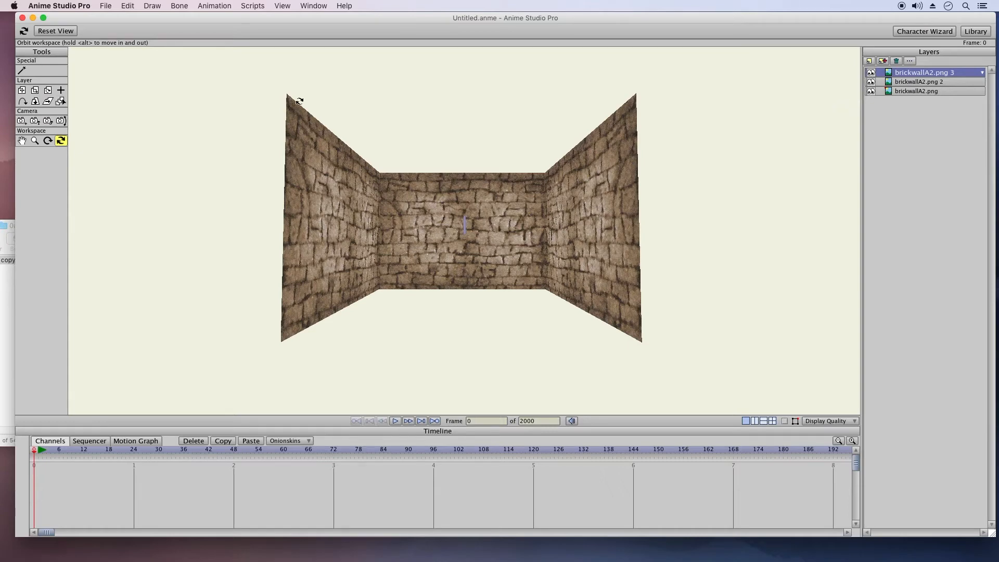
click(891, 93)
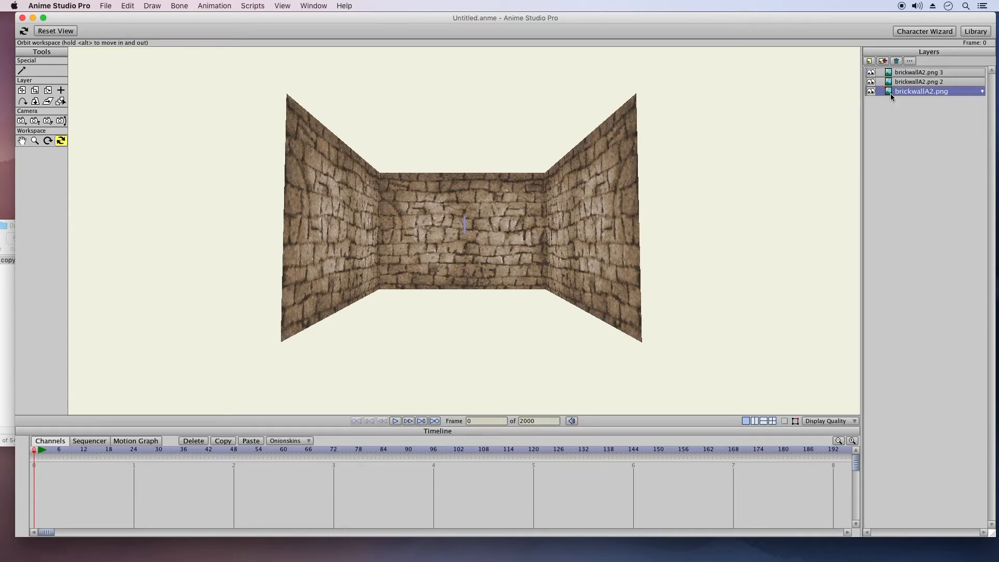
click(882, 61)
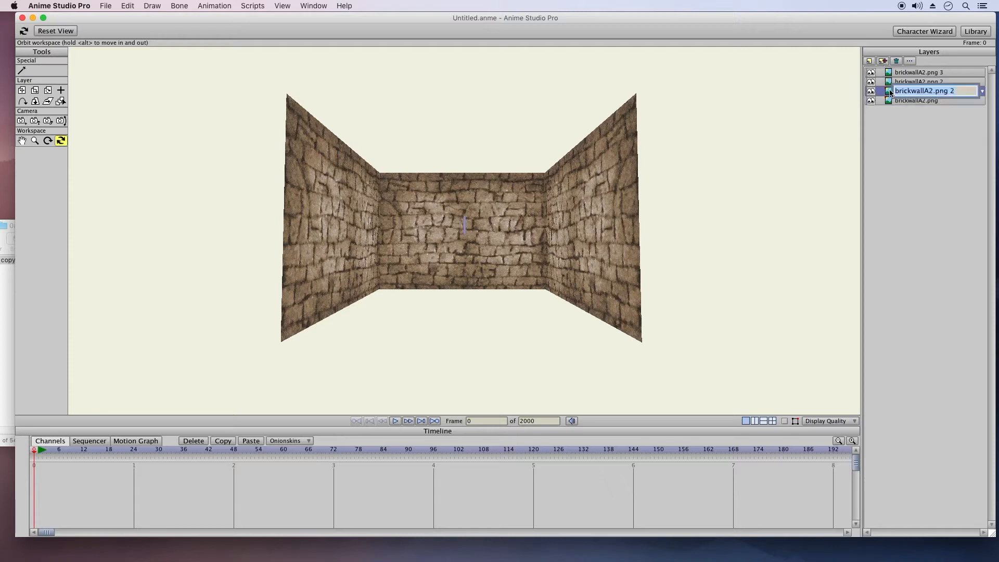
key(Return)
mouse_move(888, 93)
mouse_down()
mouse_move(892, 107)
mouse_move(881, 111)
mouse_up()
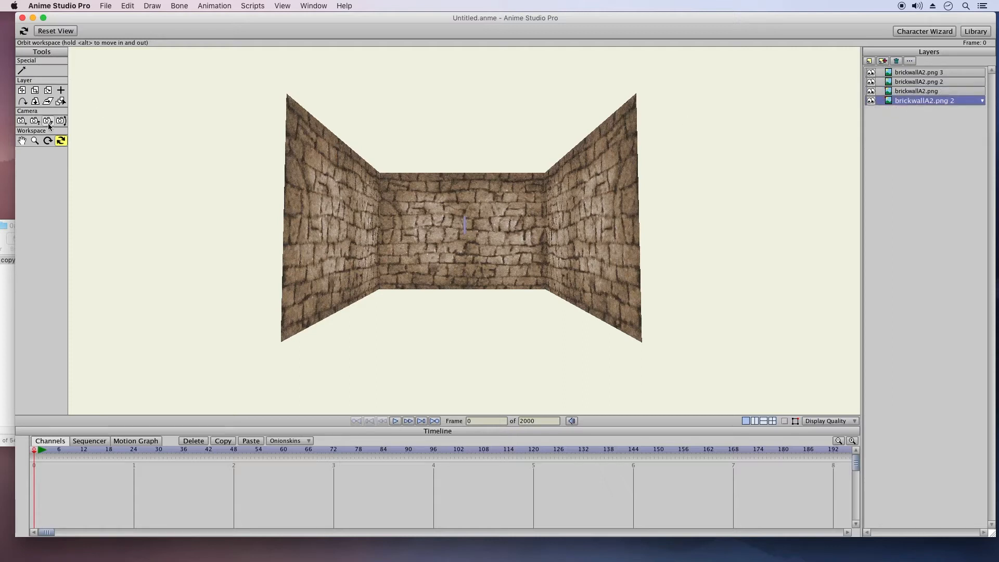
Try a Y rotation of 90 on the duplicated back wall while viewing the room from above
drag(304, 150, 244, 235)
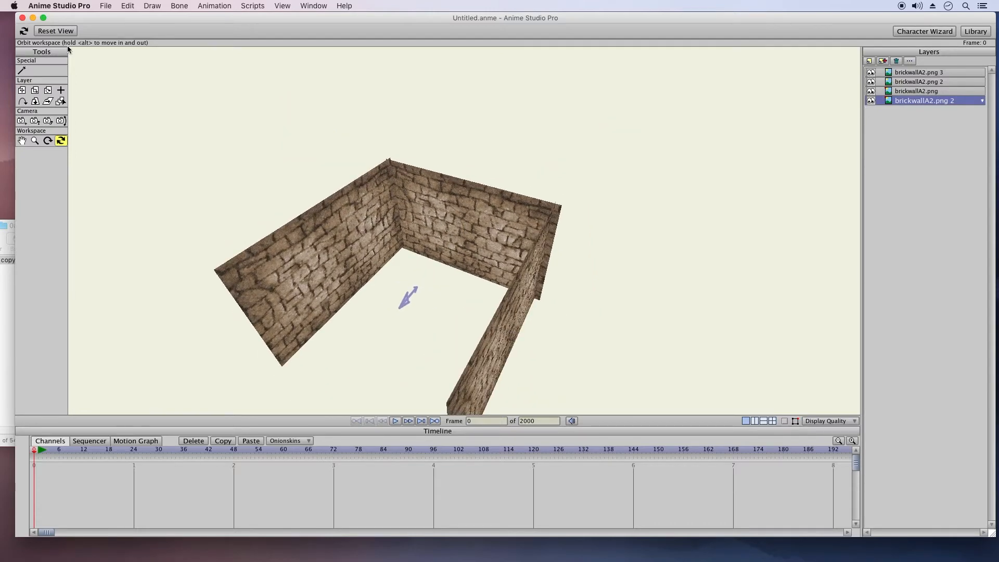
click(48, 91)
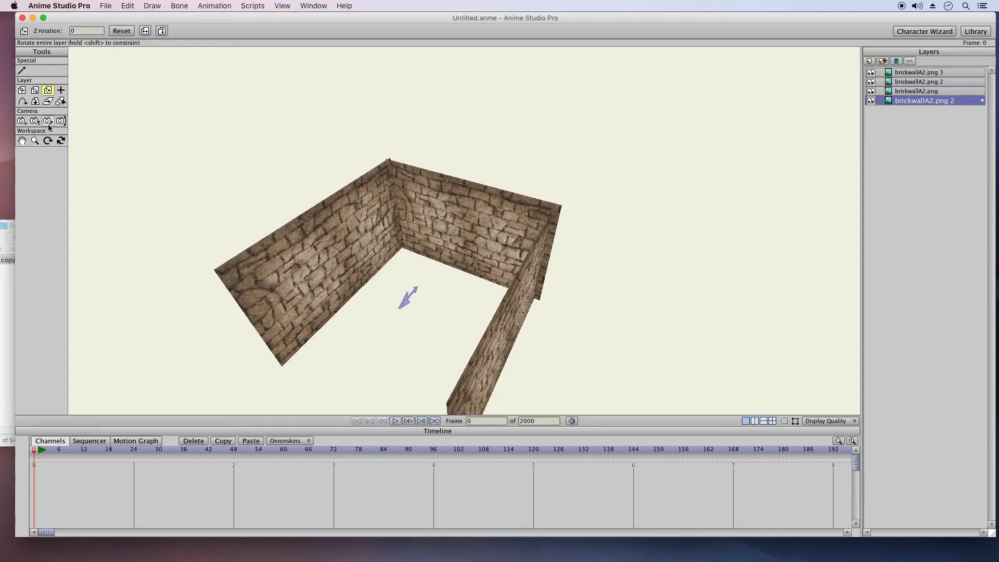
click(35, 101)
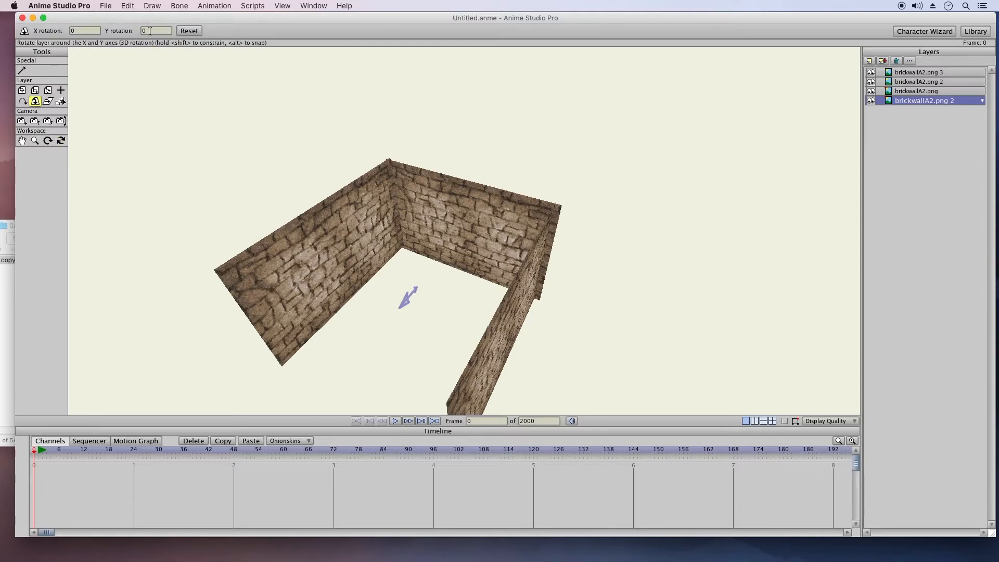
text(90)
key(Return)
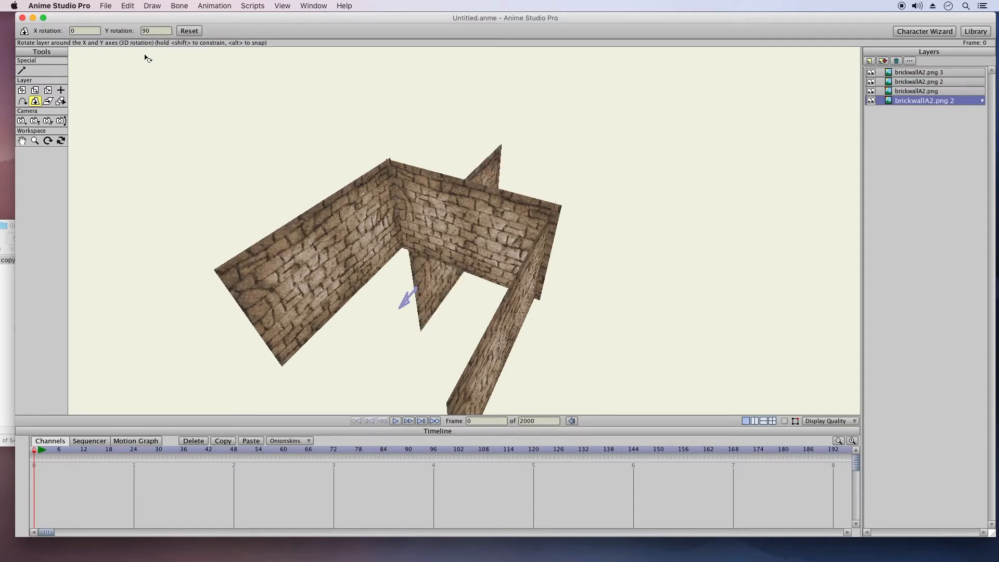
Lay the duplicated wall flat with an X rotation of 90 and a Y rotation of 0
double_click(157, 32)
text(0)
key(Tab)
text(90)
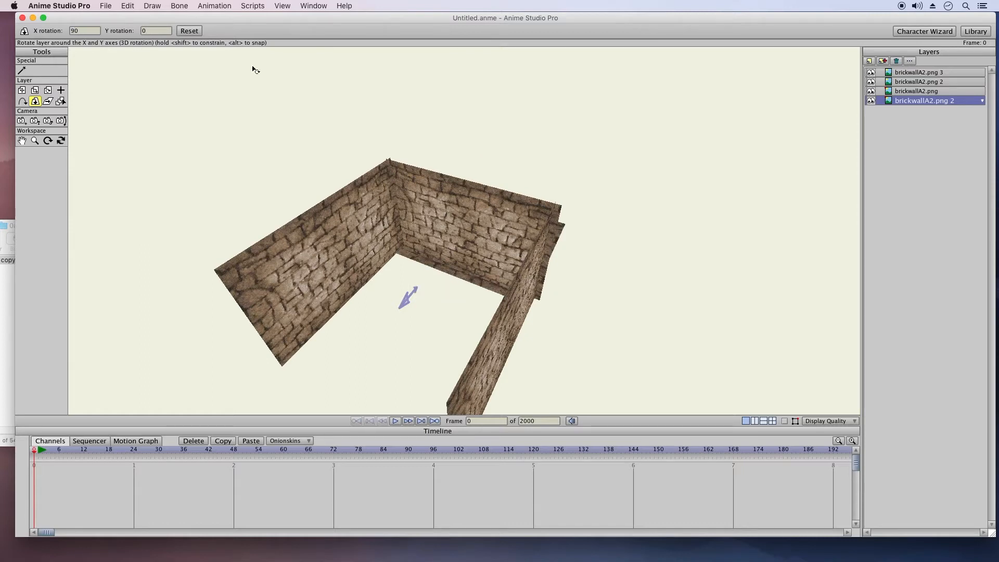
Position the flat wall as the floor between both side walls, at about X -0.05, Y -0.90 and Z 0.99
click(23, 91)
drag(500, 169, 322, 407)
drag(428, 276, 443, 236)
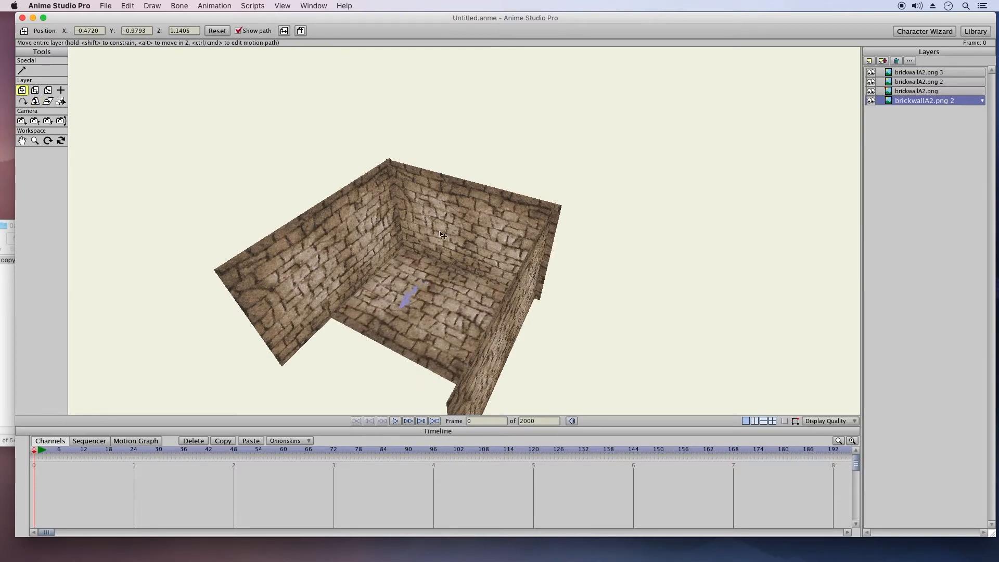
click(60, 141)
drag(447, 250, 76, 165)
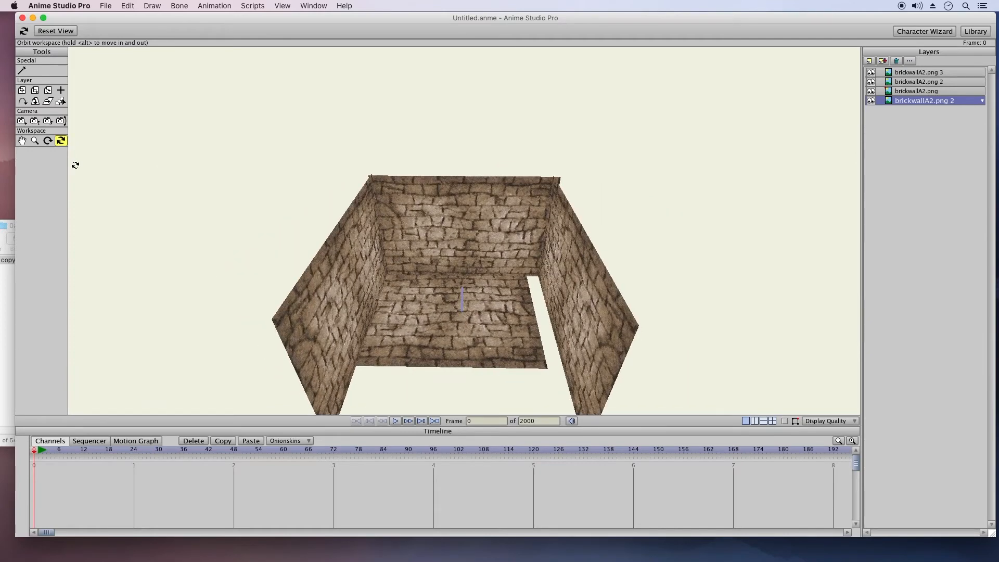
click(22, 90)
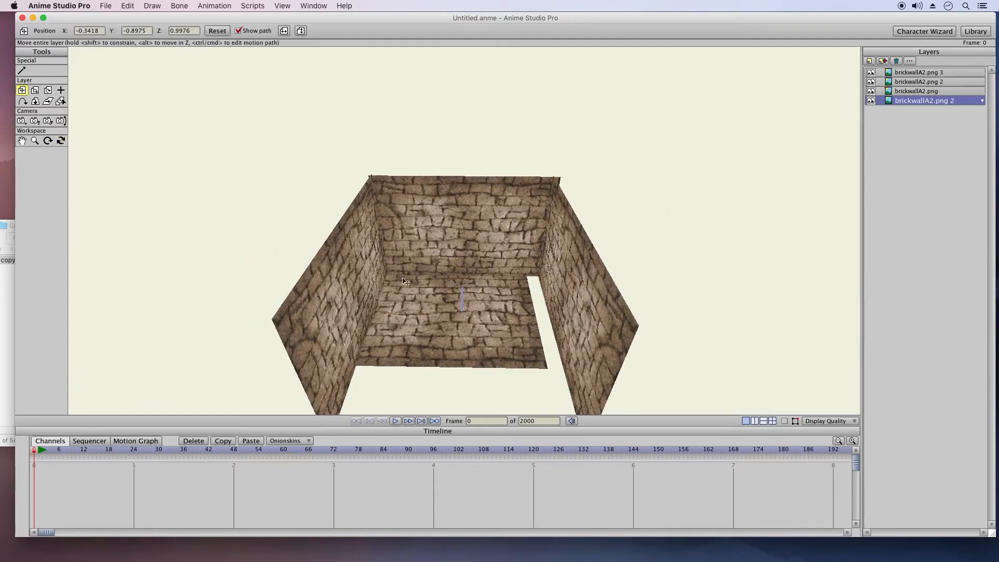
drag(401, 289, 456, 290)
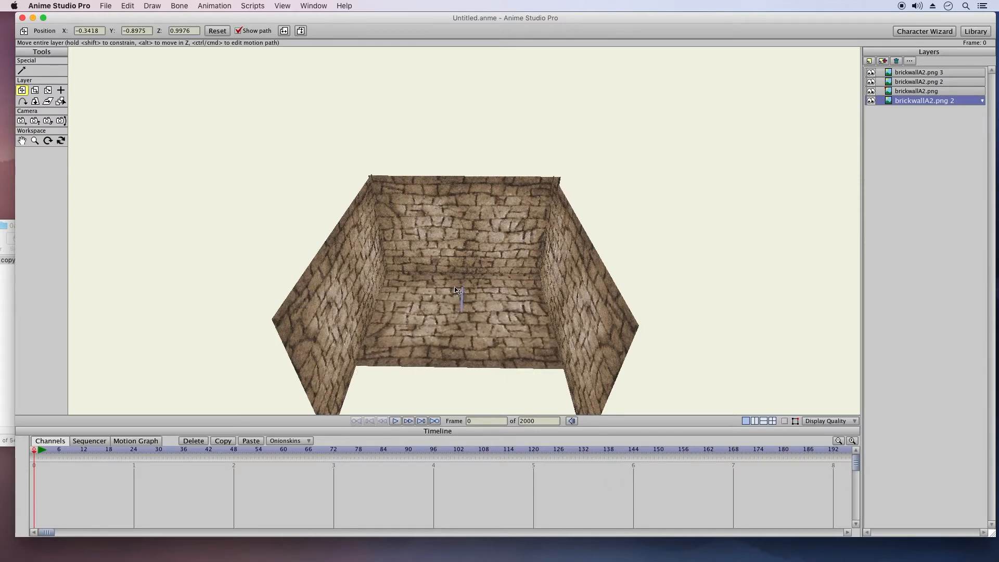
Check the room from the front, reset the workspace view and widen the camera zoom to about 121.85
click(61, 140)
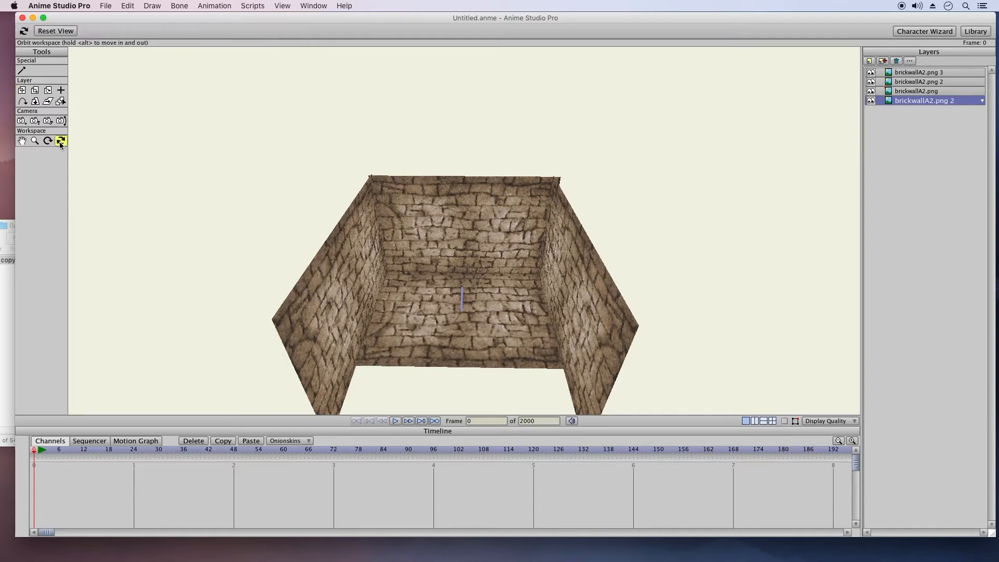
drag(351, 223, 445, 223)
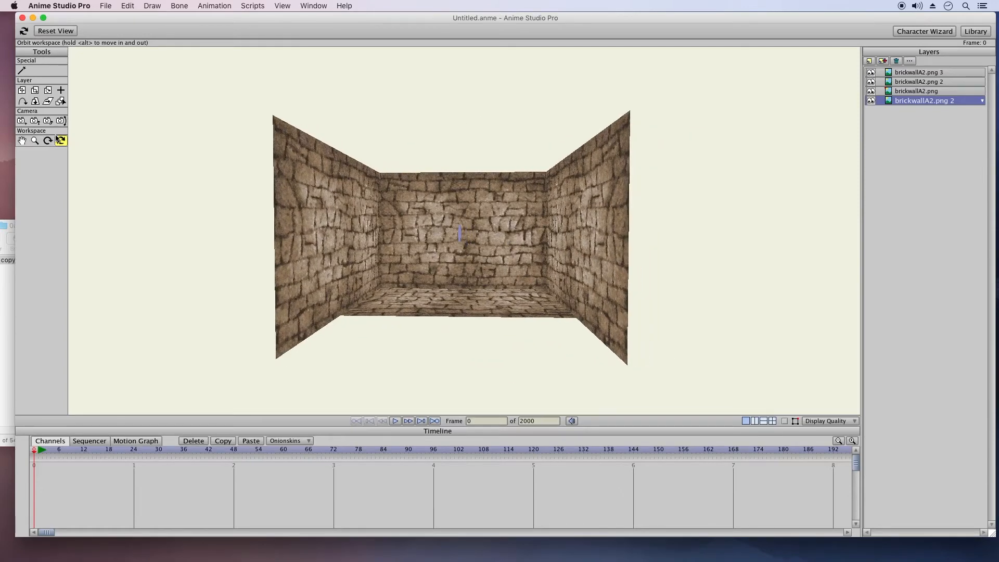
click(57, 32)
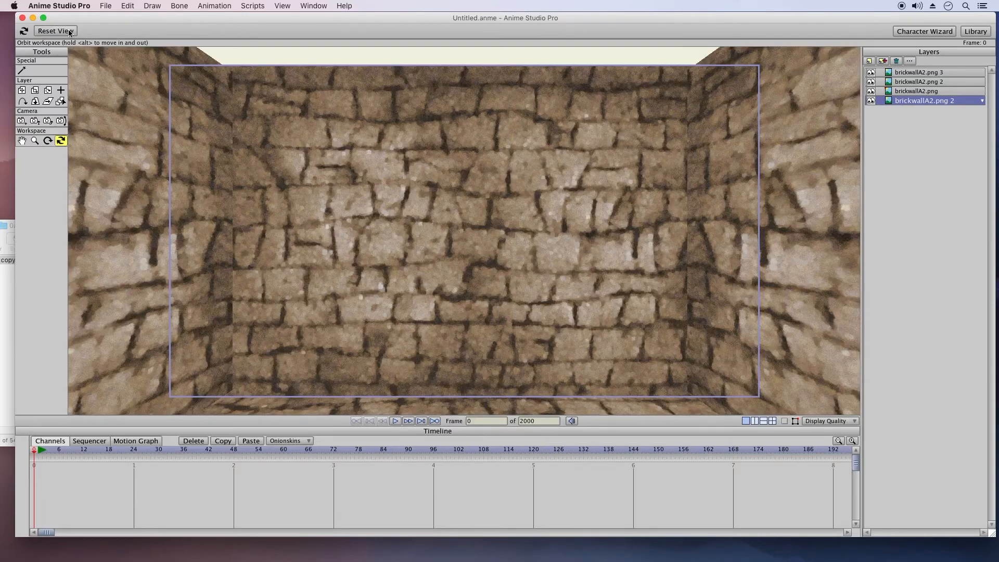
click(35, 121)
drag(535, 295, 101, 241)
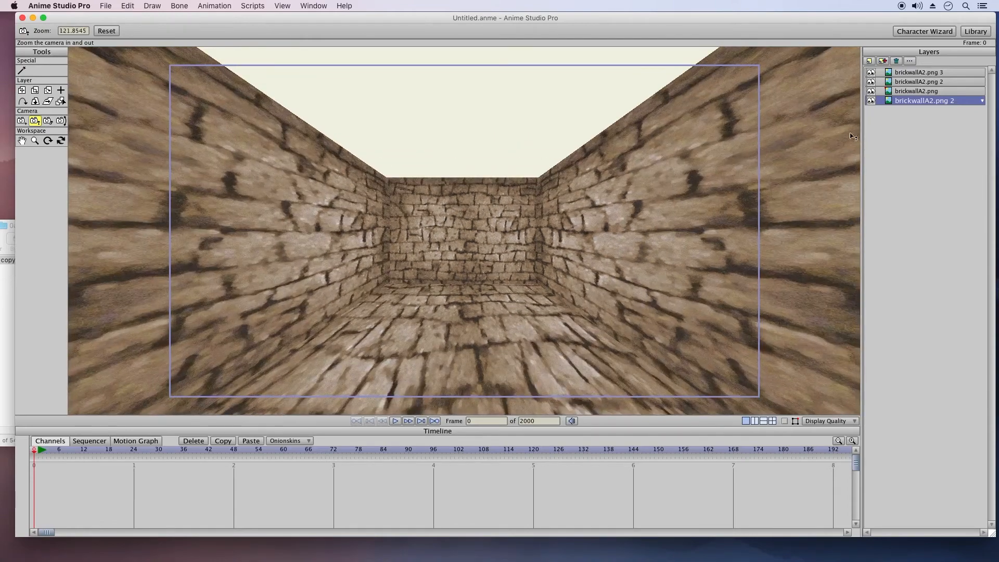
Duplicate the floor layer and raise the copy to about Y 0.91 to form the ceiling
click(882, 61)
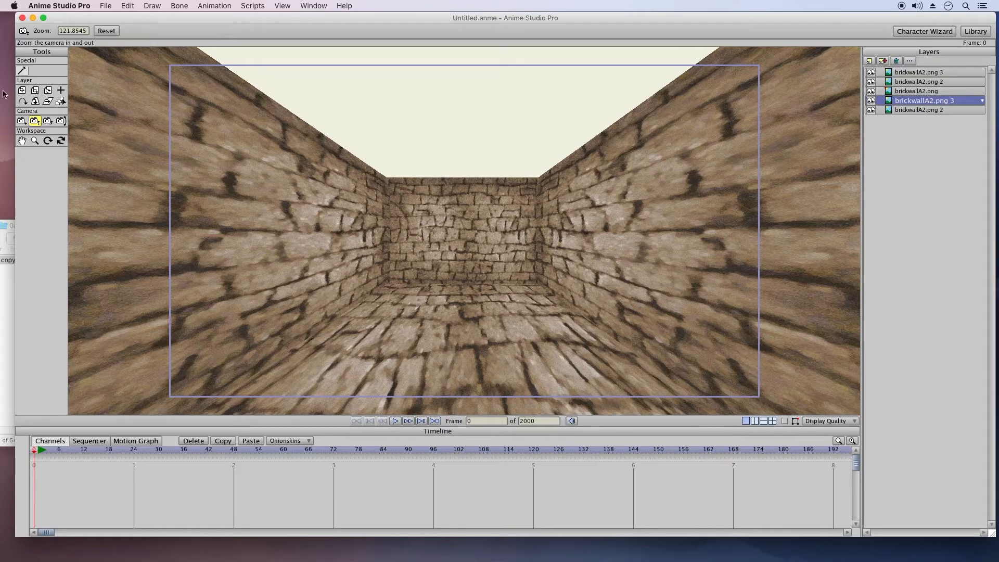
click(22, 90)
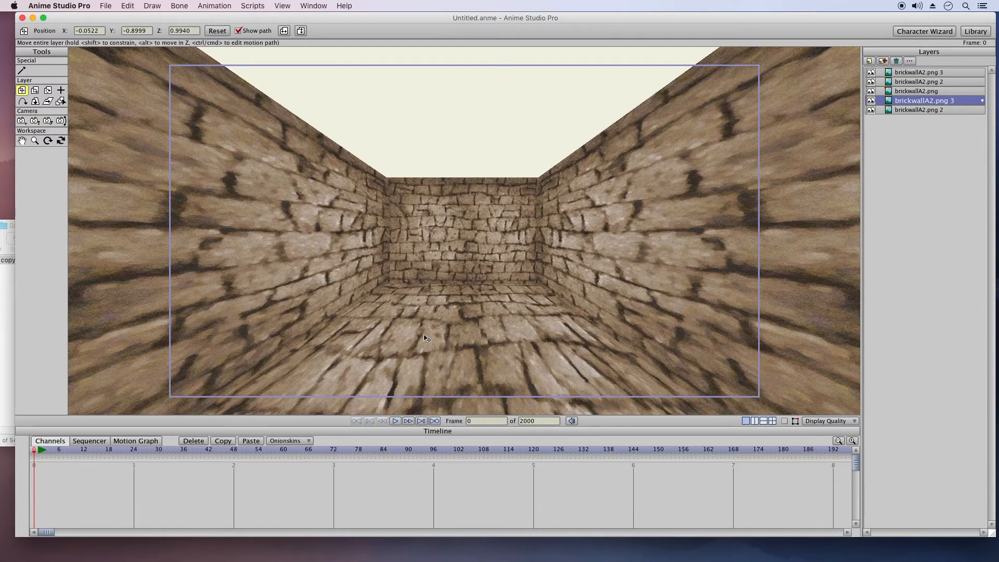
drag(435, 371, 438, 282)
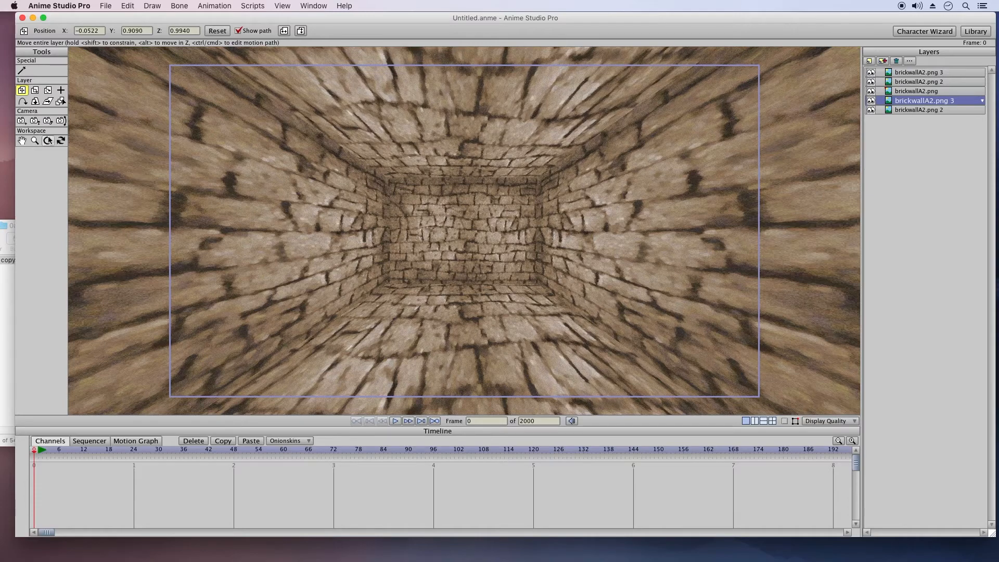
Set the camera zoom to about 93.30 and track the camera to about X 0.26 and Y -0.30
click(35, 120)
drag(376, 258, 71, 158)
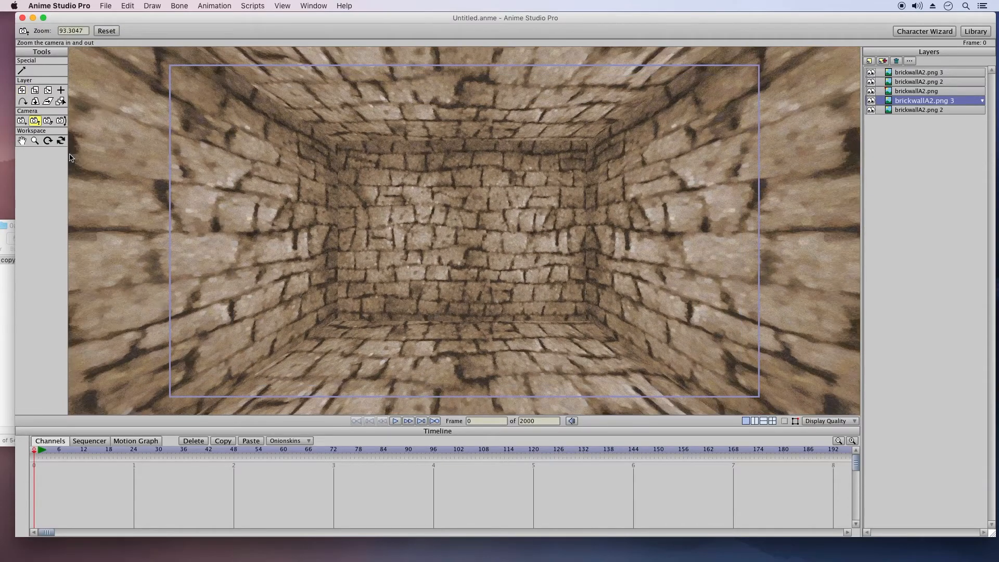
click(22, 120)
drag(502, 323, 284, 208)
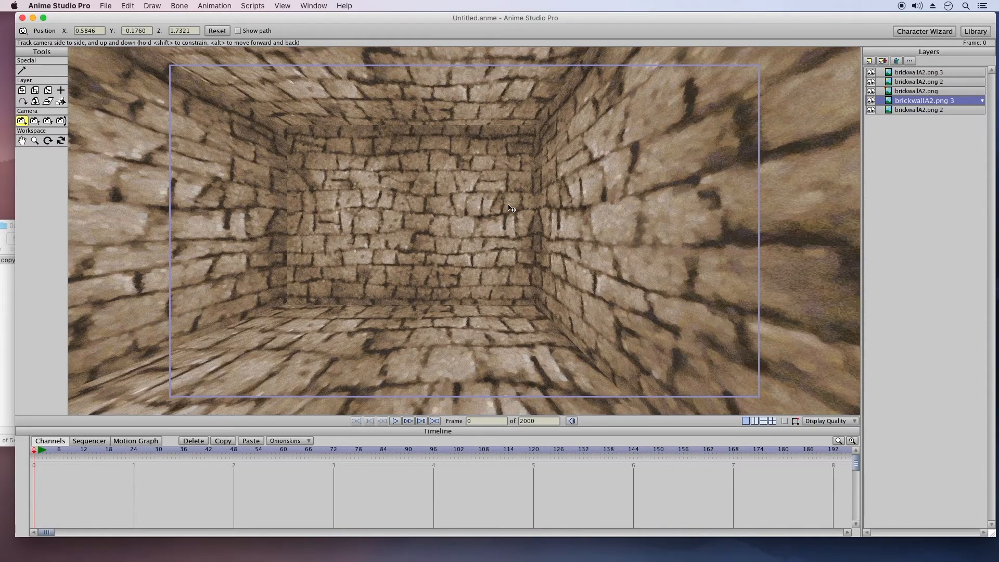
drag(271, 272, 474, 222)
drag(352, 228, 293, 20)
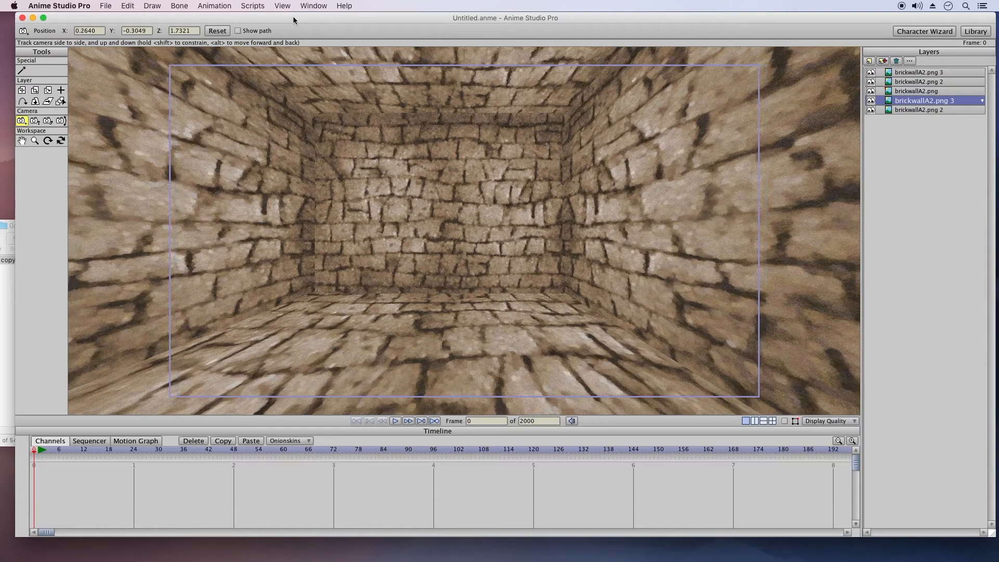
Import brickwooddoor.psd from the Finder folder into the Anime Studio scene with its layers brought in individually
drag(304, 17, 338, 9)
click(39, 231)
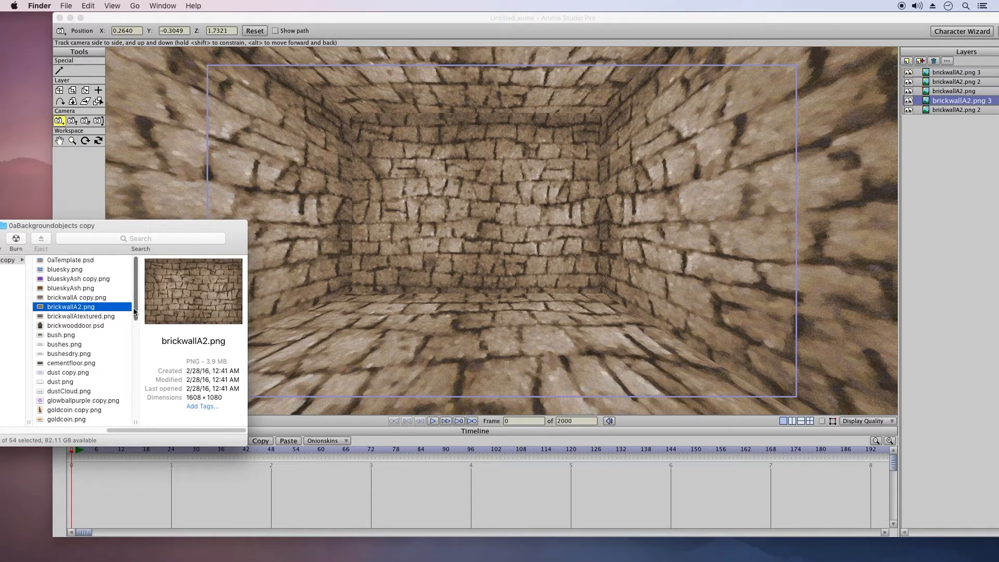
click(98, 331)
drag(43, 330, 444, 273)
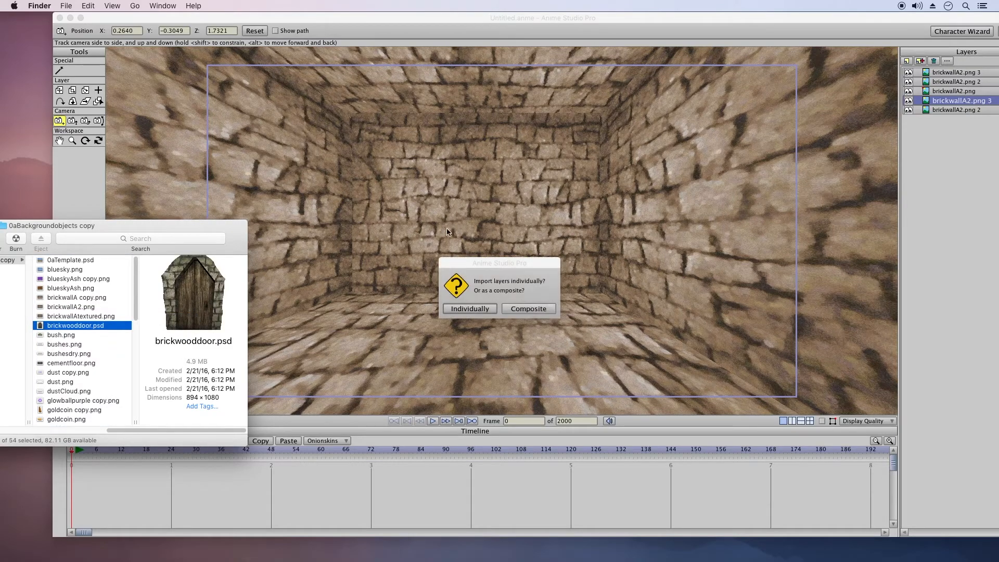
click(473, 310)
drag(532, 18, 459, 18)
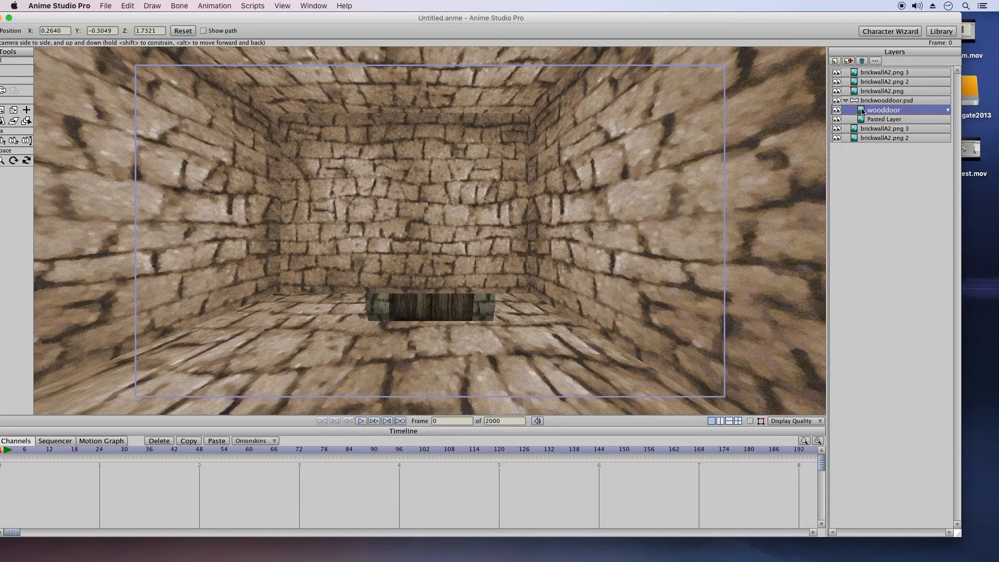
drag(186, 19, 216, 16)
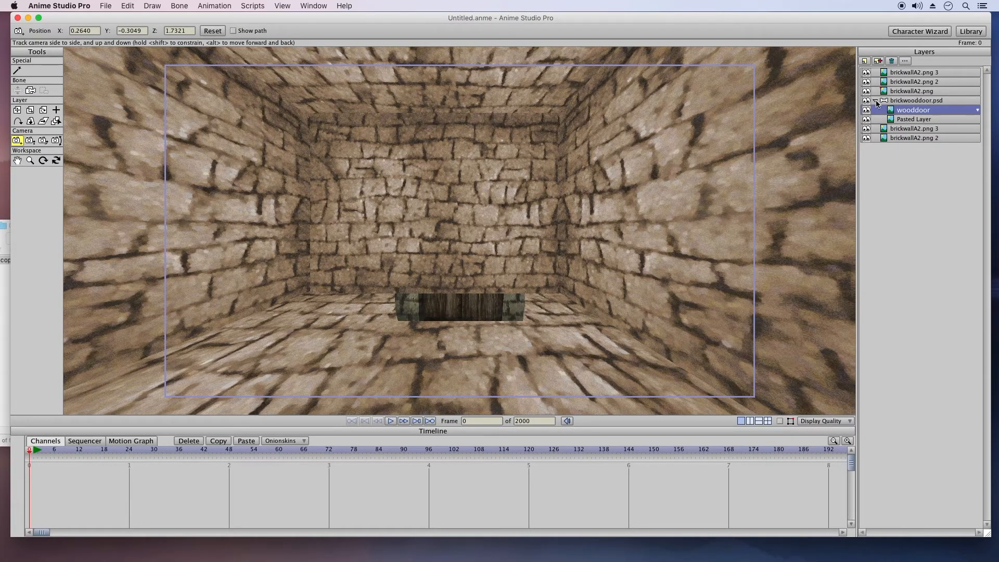
Collapse the brickwooddoor.psd group and move the whole door up onto the back wall, to about X -0.03 and Y 0.03
click(877, 101)
click(17, 113)
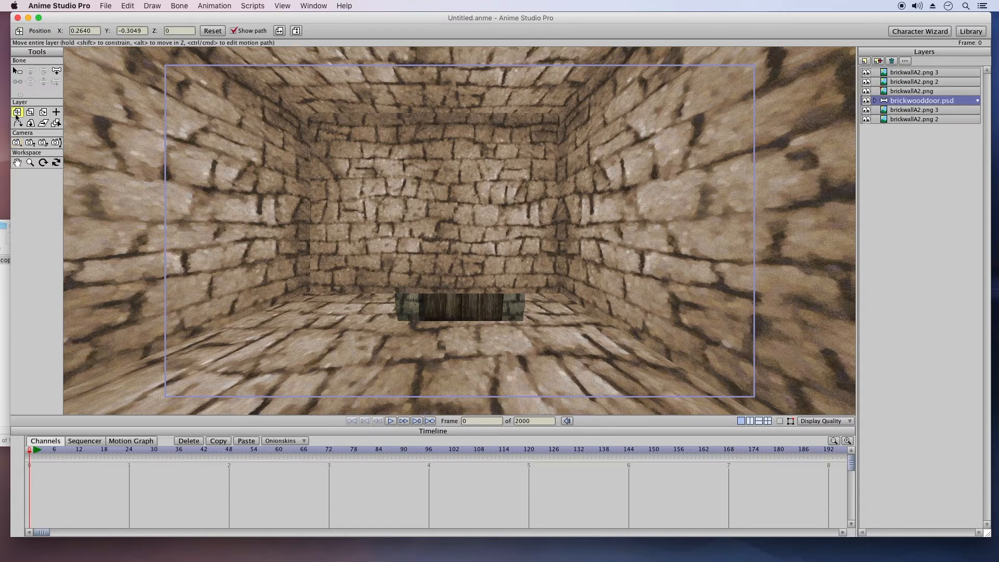
drag(505, 290, 461, 282)
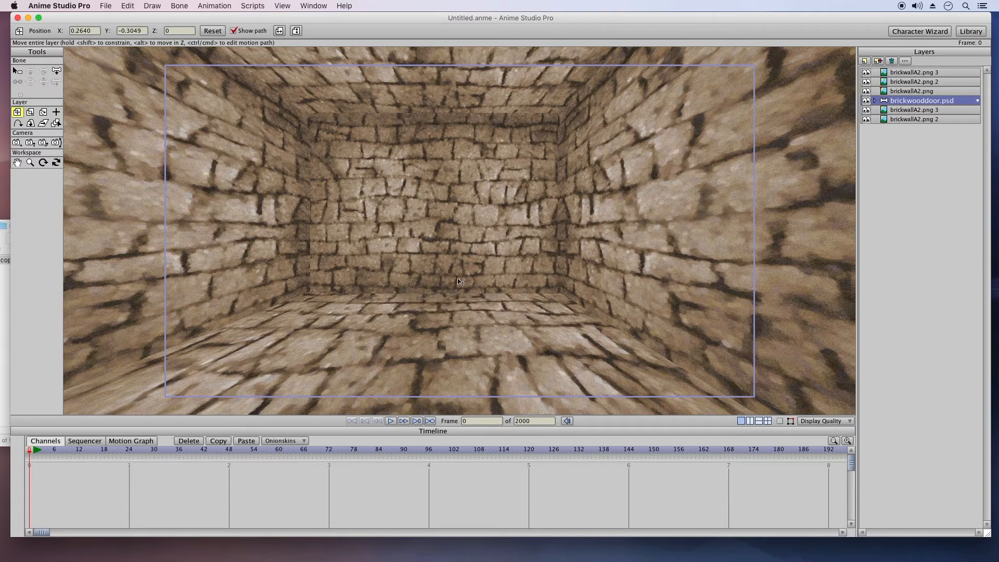
key(super+z)
Toggle the three upper wall layers' visibility to identify the one hiding the door, and move brickwooddoor.psd above brickwallA2.png
click(866, 72)
click(865, 73)
click(865, 81)
click(866, 81)
click(865, 91)
click(866, 91)
drag(884, 103, 890, 93)
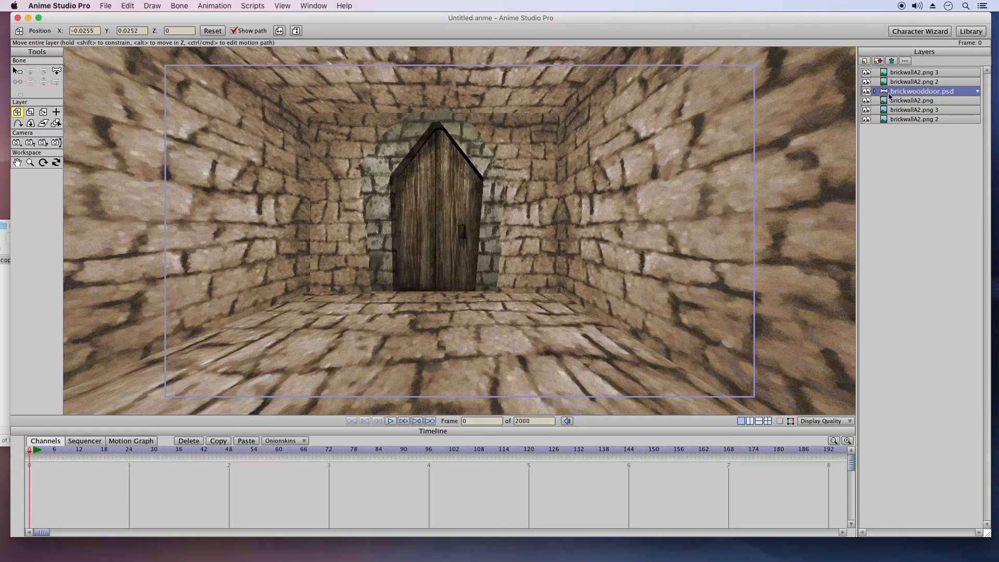
Scale the door down and move it to stand on the floor at about X 0.02 and Y -0.20
click(31, 111)
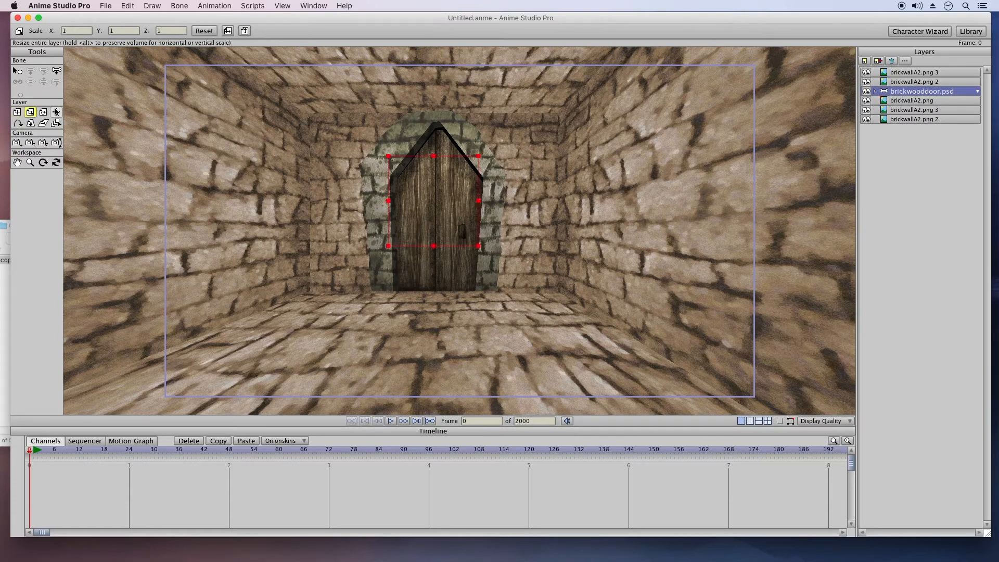
drag(478, 138, 471, 188)
key(t)
drag(402, 202, 406, 221)
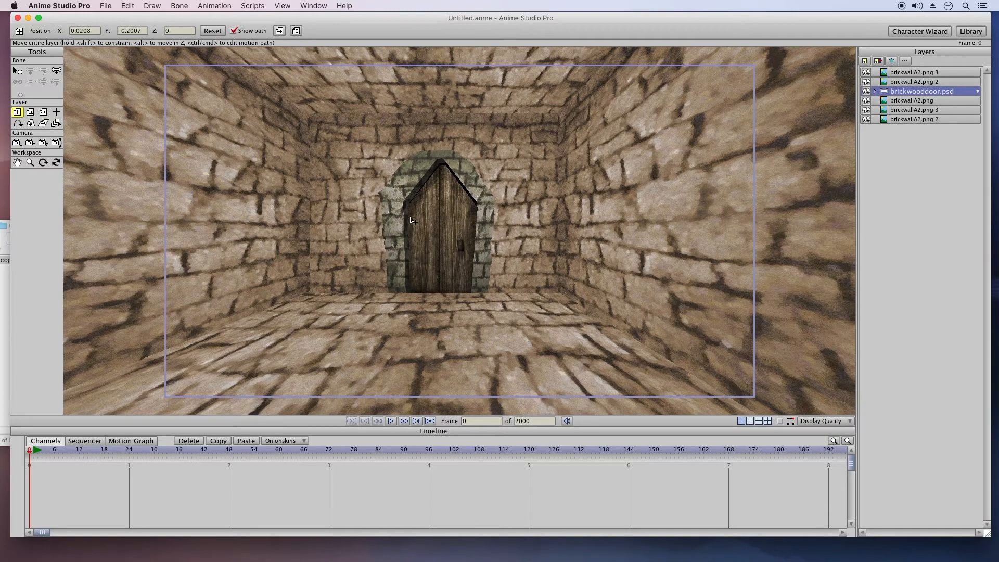
Track the camera to center the door in the frame, at about X 0.01 and Y -0.17
click(17, 143)
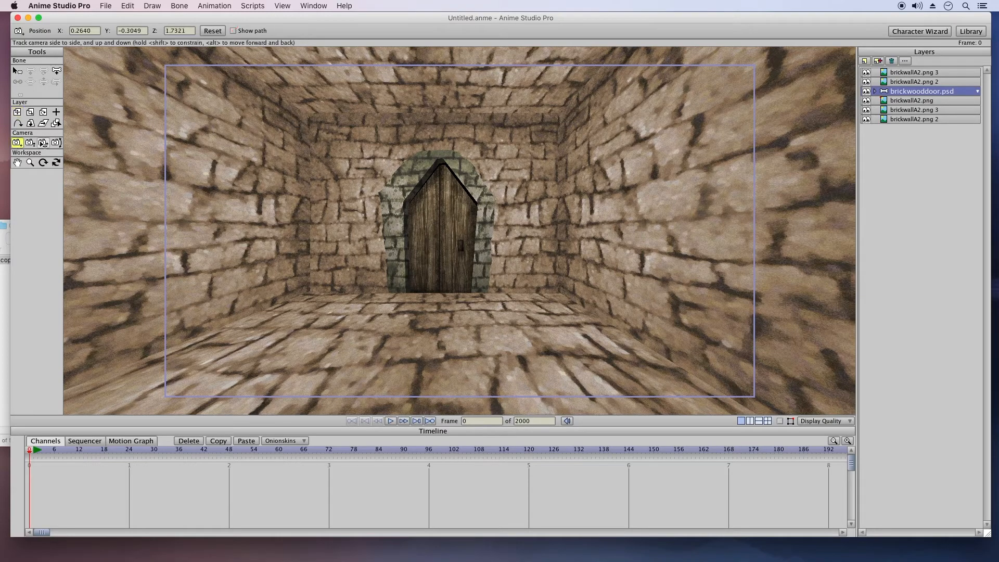
drag(351, 230, 789, 196)
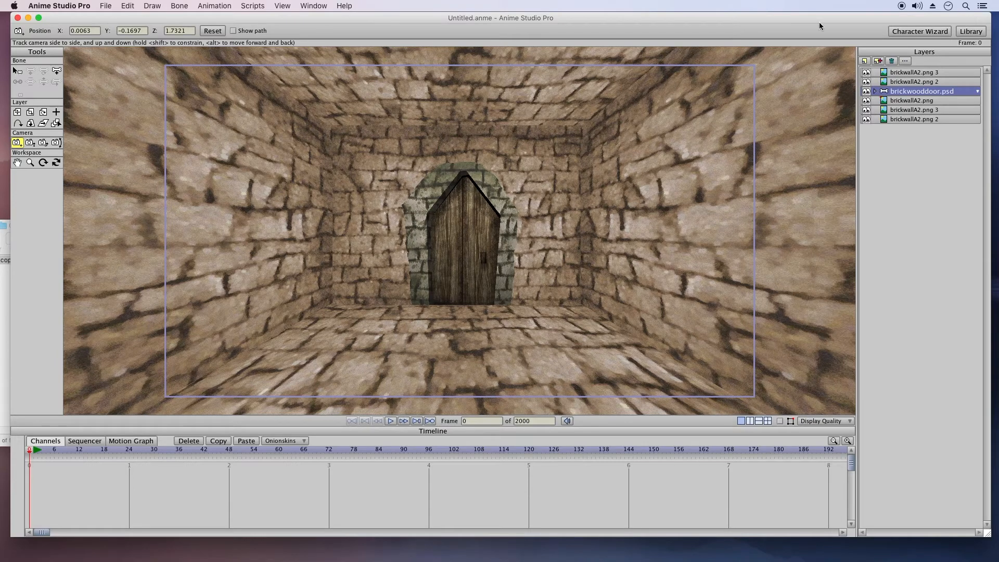
click(884, 73)
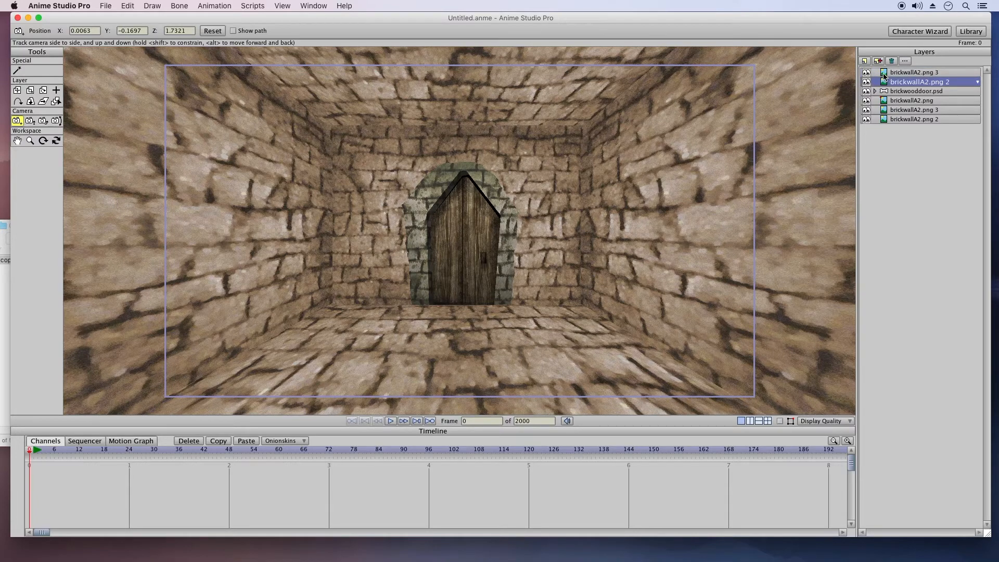
click(886, 93)
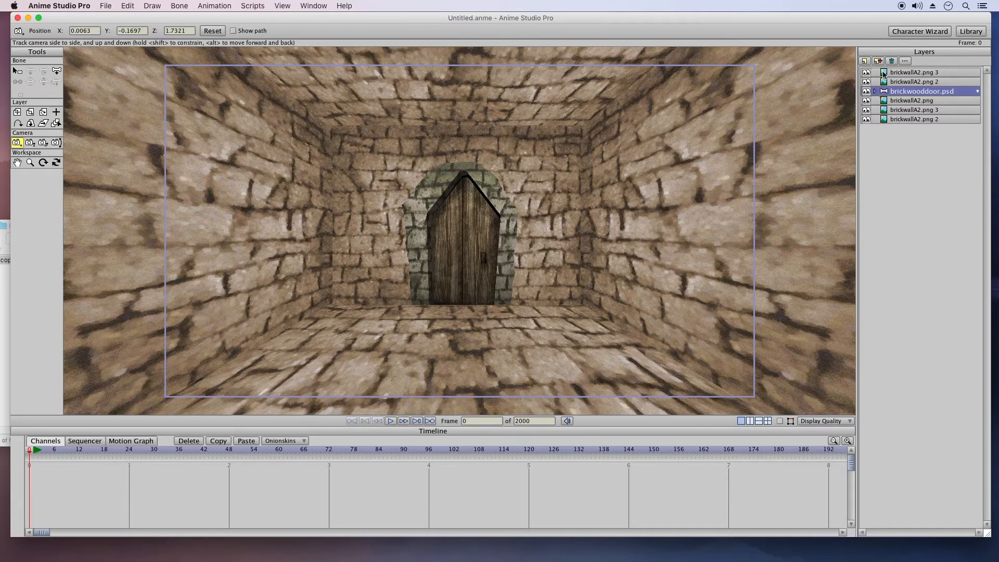
click(885, 75)
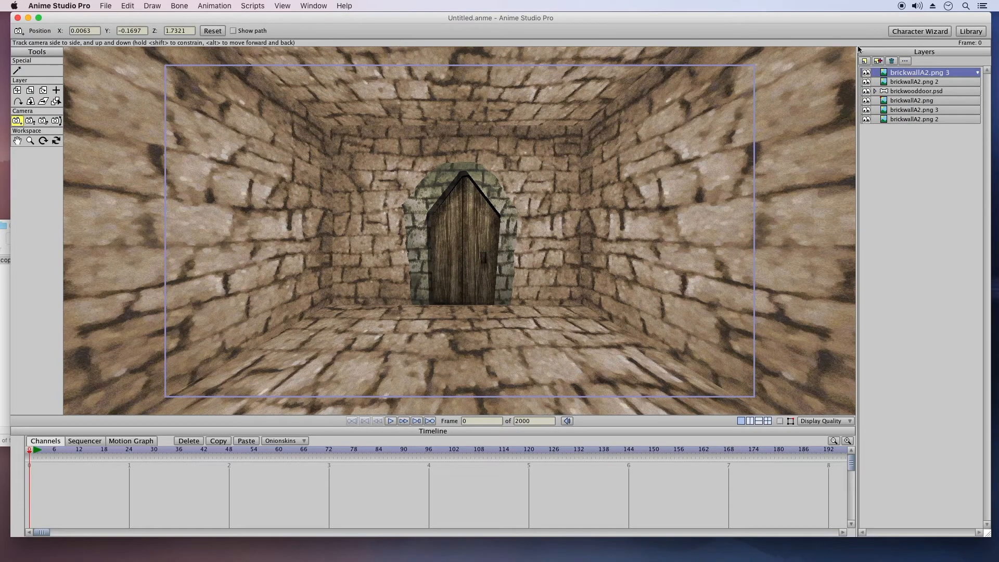
Duplicate the brickwooddoor.psd layer and move the copy right, beyond the room, to about X 2.23 and Y -0.42
click(903, 91)
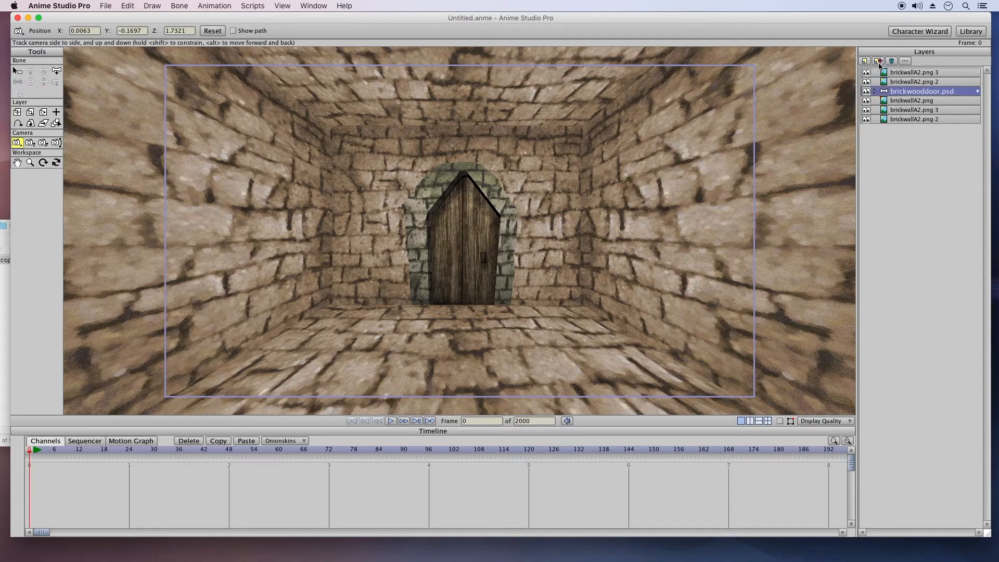
click(878, 61)
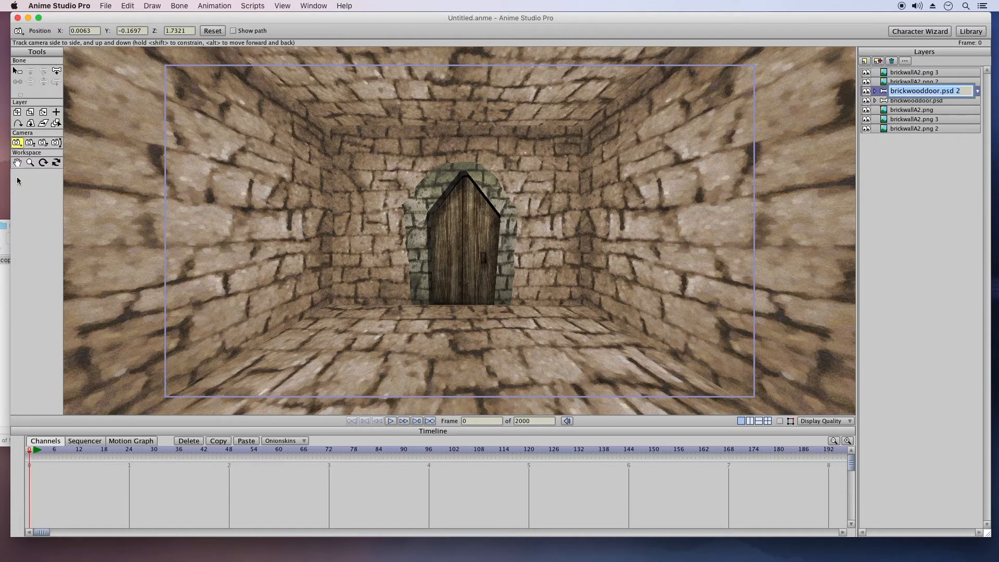
click(17, 112)
drag(474, 219, 683, 240)
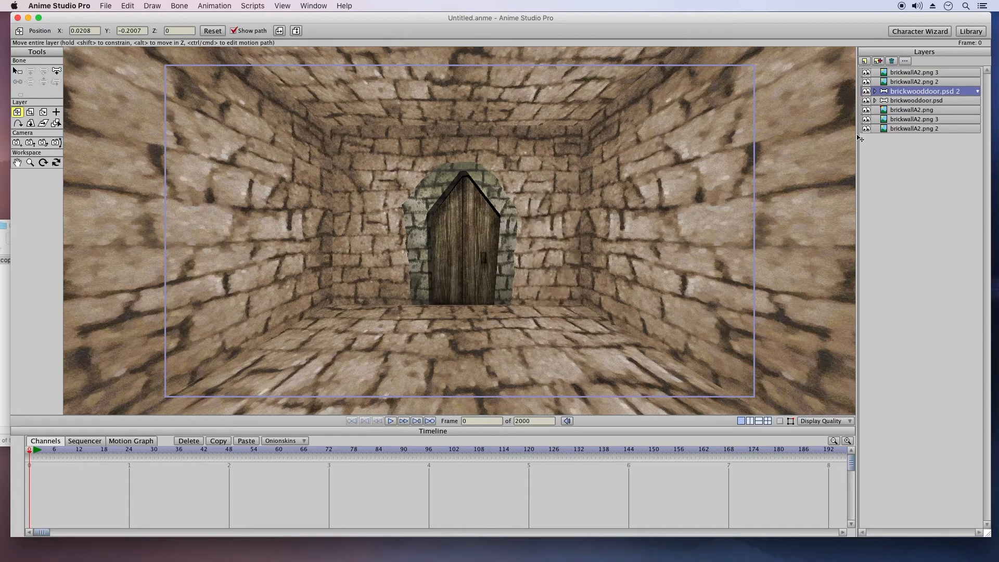
Toggle the two uppermost wall layers to identify them, and move brickwooddoor.psd 2 to the top of the layer stack
click(56, 162)
drag(578, 131, 667, 194)
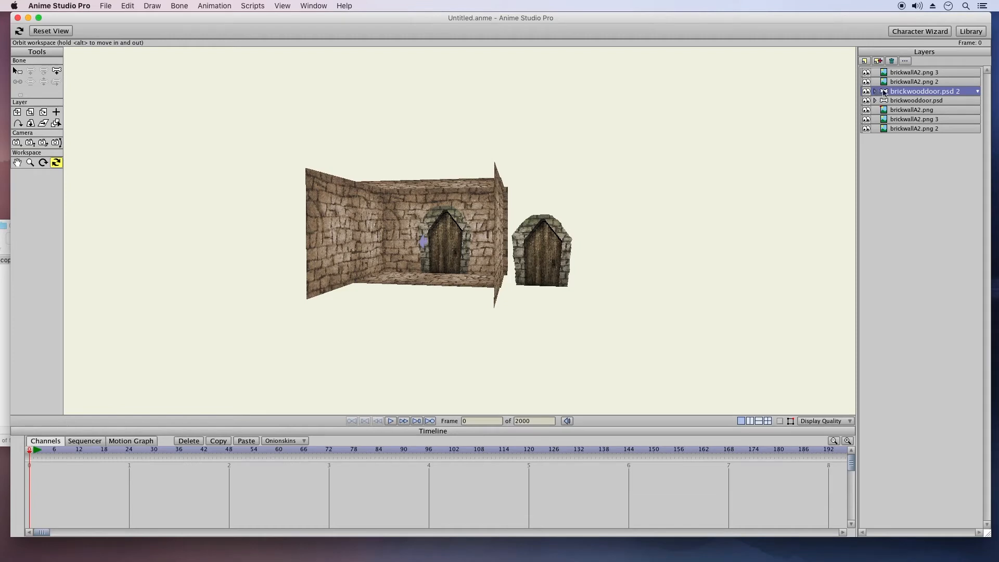
click(866, 82)
click(866, 82)
click(866, 73)
click(866, 73)
click(887, 73)
drag(886, 91, 892, 73)
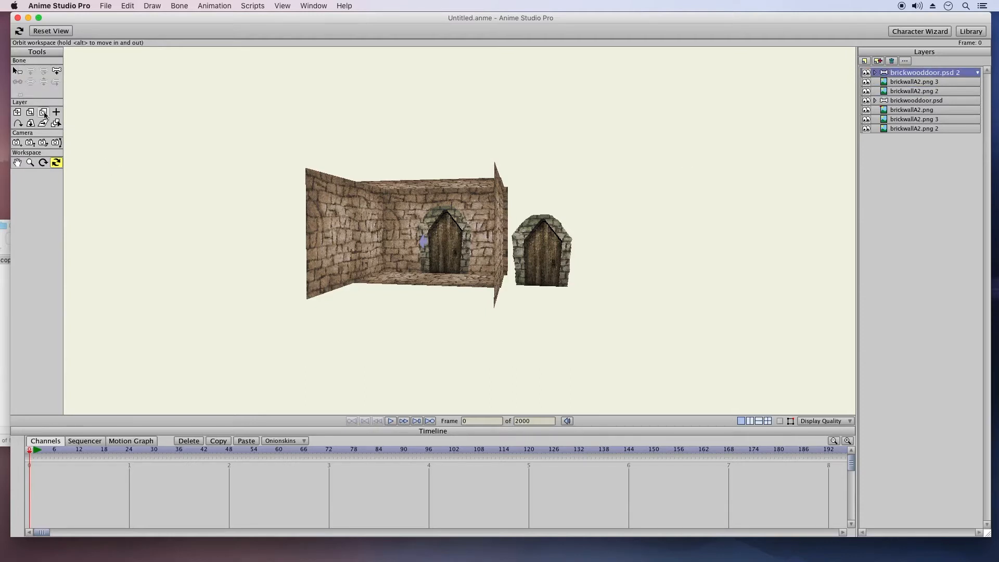
Set the X position of brickwooddoor.psd 2 to 1.3905, matching the right wall layer, the upper brickwallA2.png 3
drag(369, 178, 427, 193)
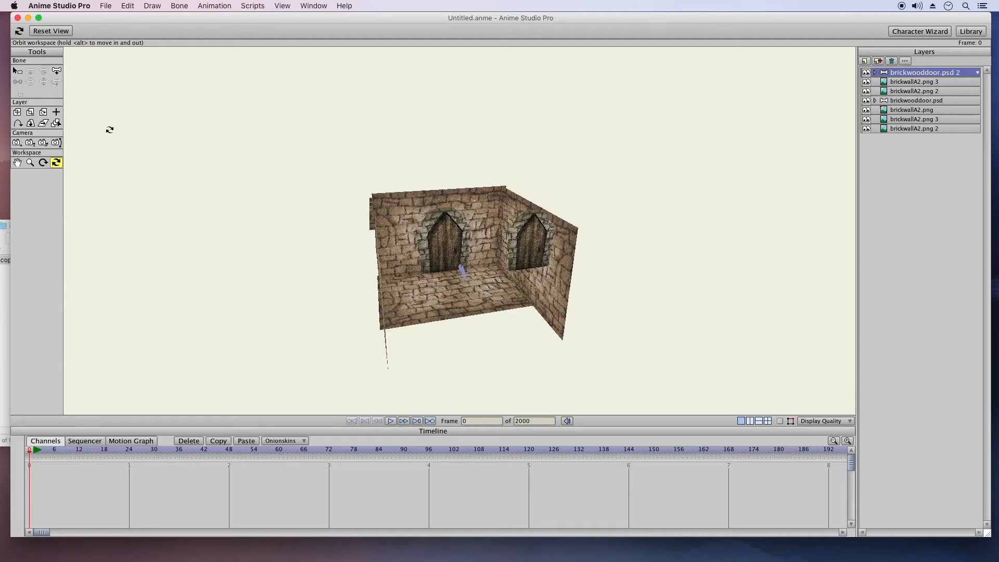
click(866, 82)
click(866, 81)
click(884, 82)
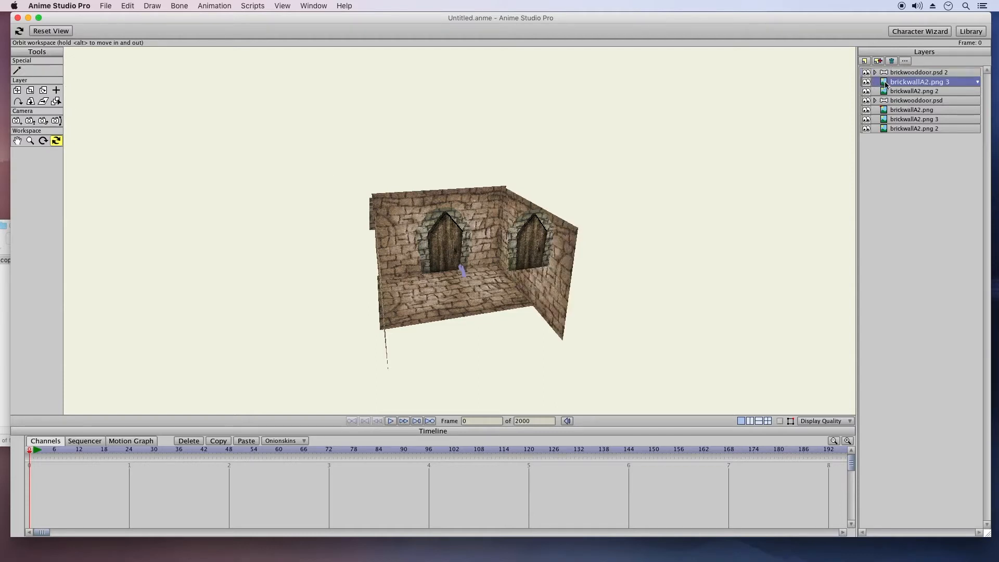
click(43, 91)
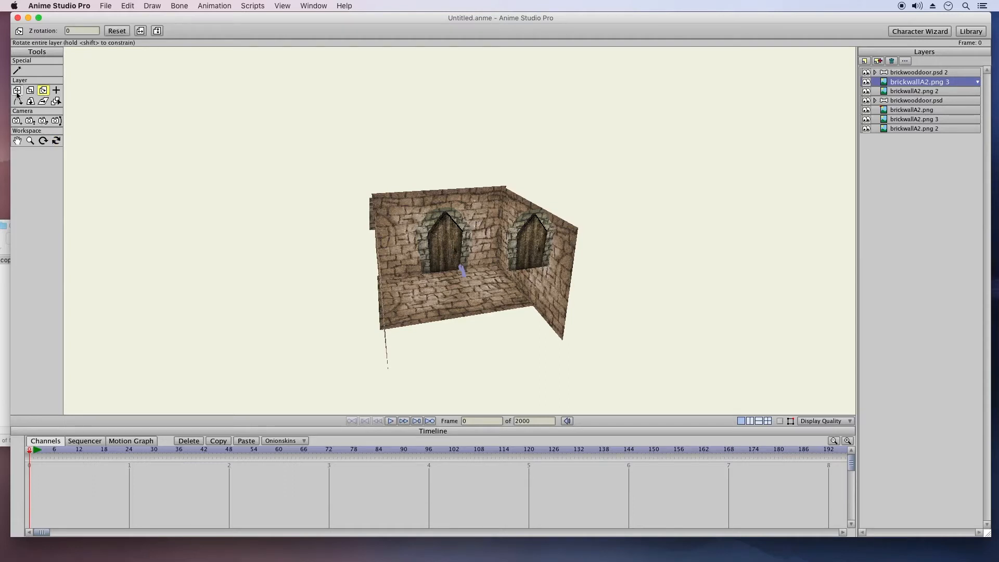
click(17, 91)
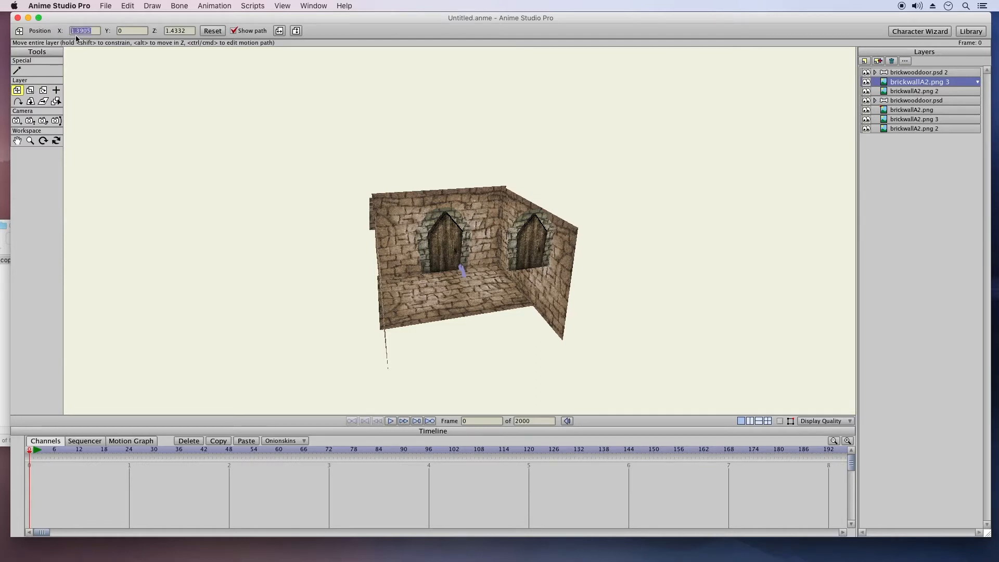
click(901, 76)
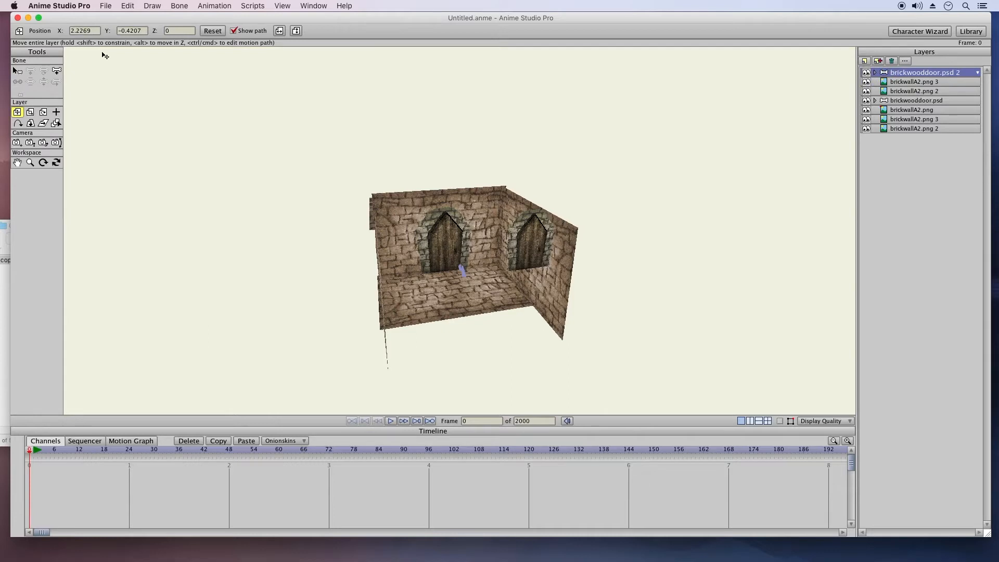
drag(95, 31, 46, 30)
text(1.3905)
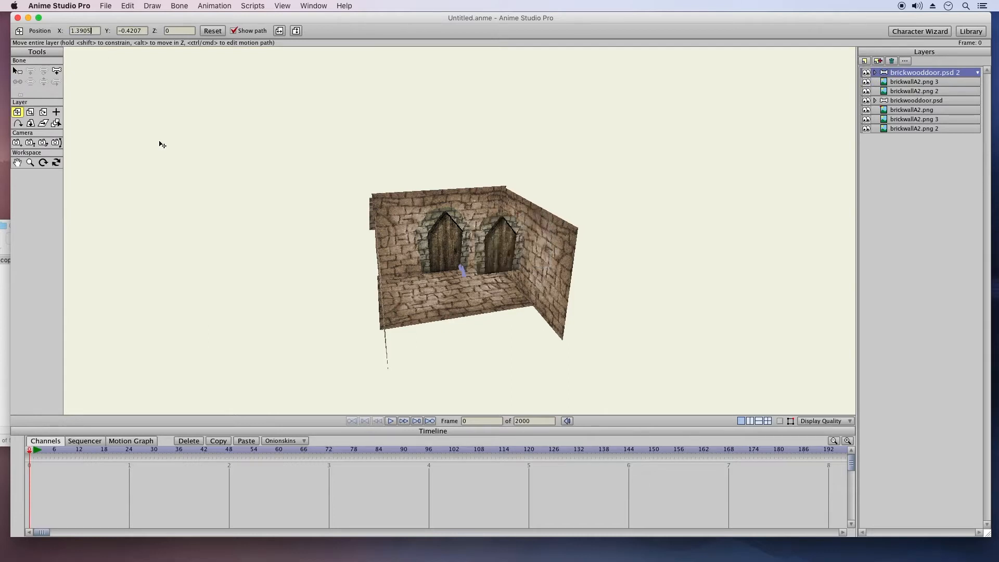
Copy the right wall's Z position of 1.4332 to brickwooddoor.psd 2, and set the door's Y position to 0
click(903, 85)
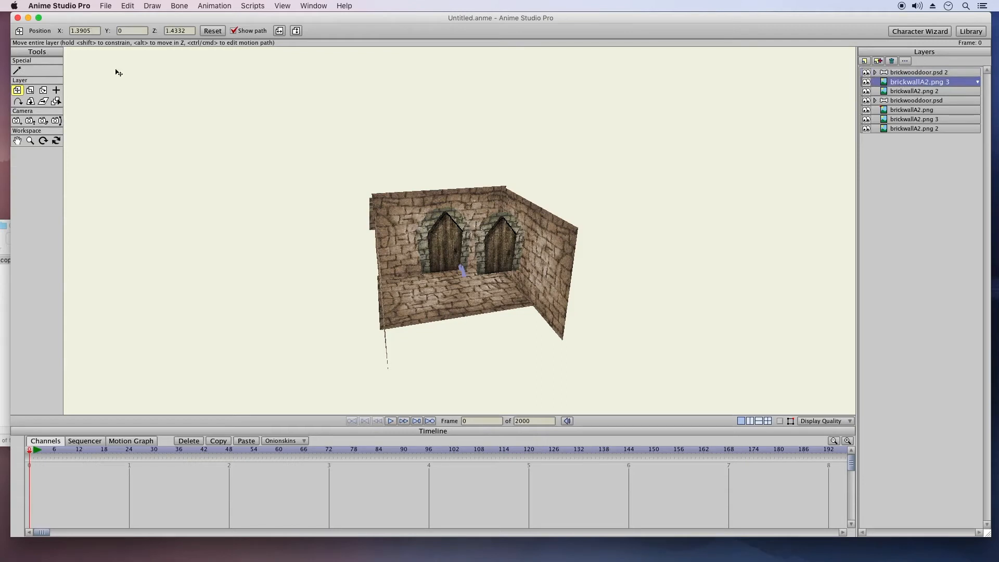
drag(186, 31, 154, 30)
key(super+c)
click(902, 77)
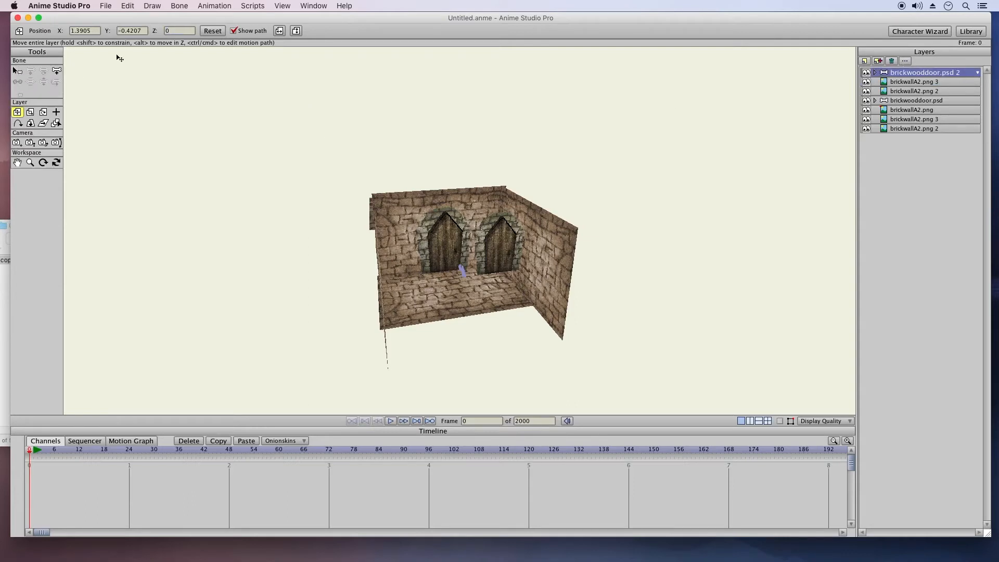
drag(141, 31, 103, 31)
text(0)
key(Return)
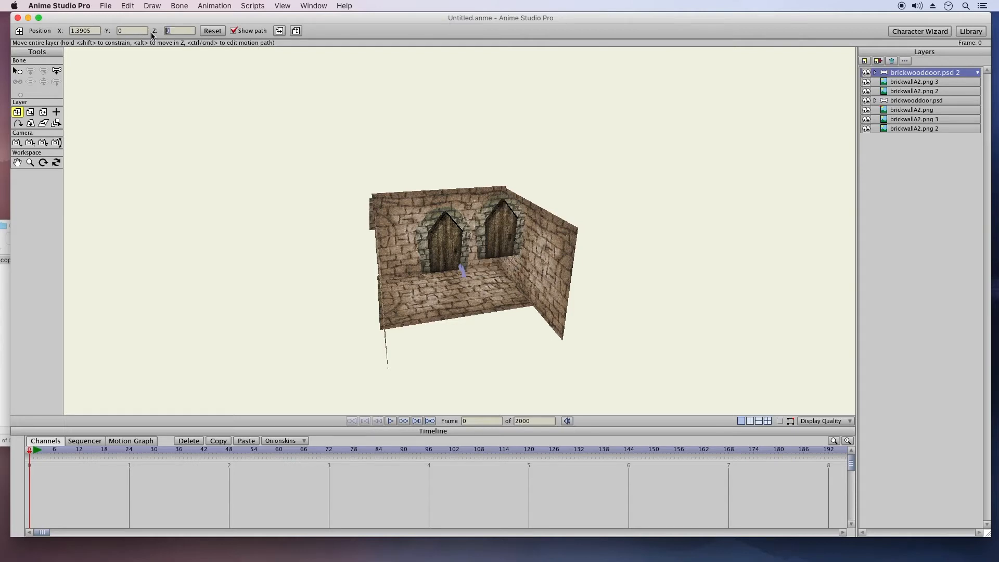
key(super+v)
key(Return)
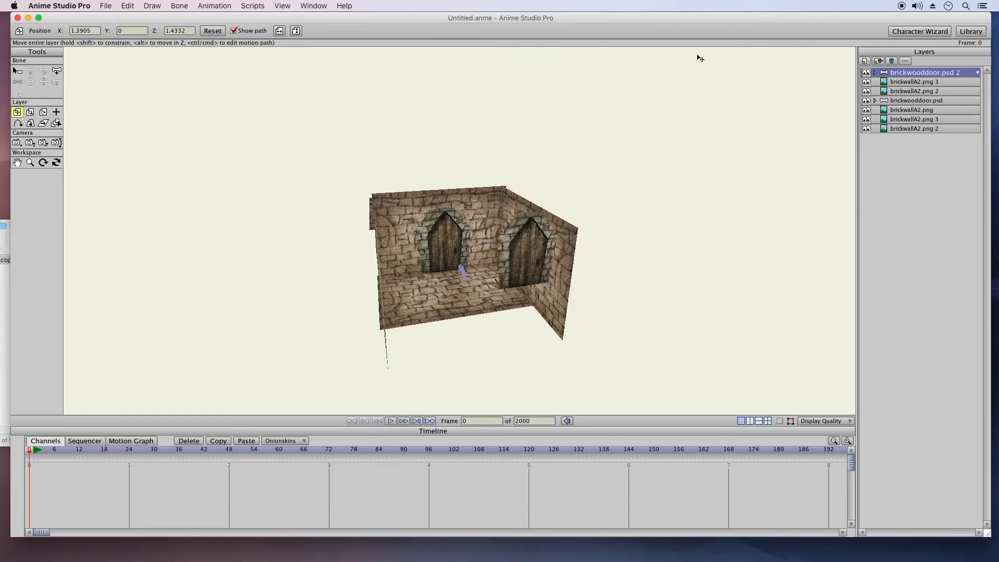
Set the Y rotation of brickwooddoor.psd 2 to 90 degrees, matching the right wall's rotation
click(893, 85)
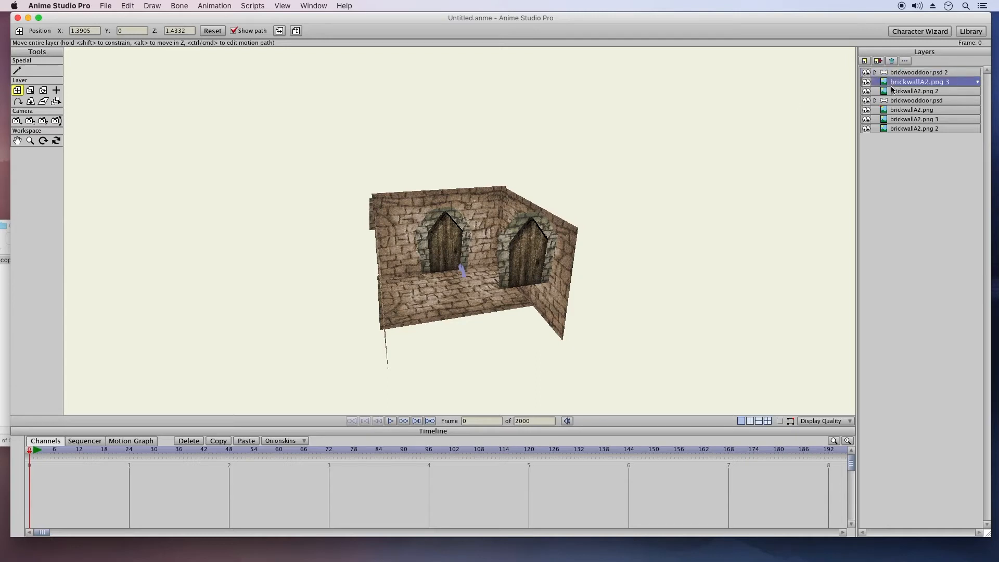
click(44, 90)
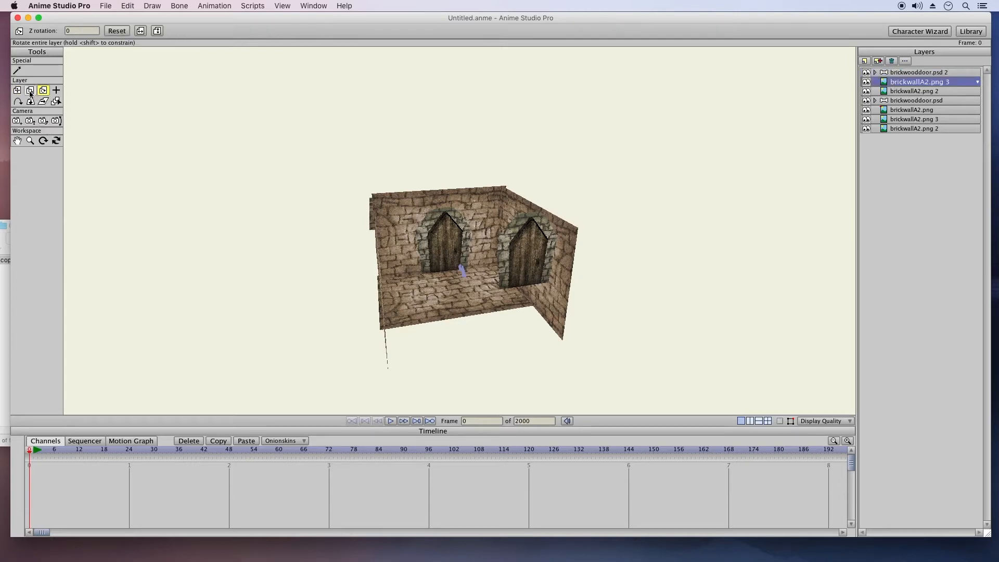
click(30, 102)
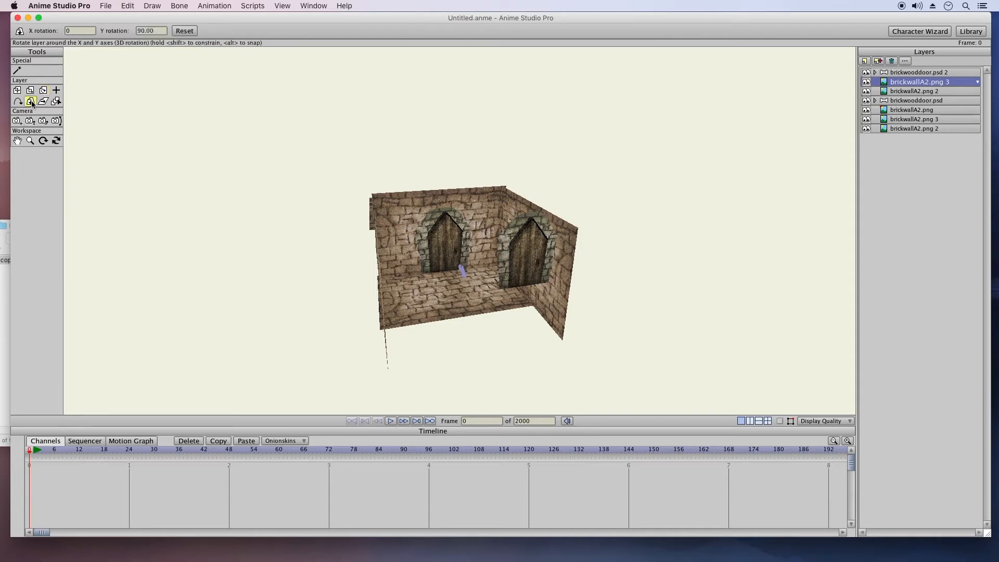
double_click(159, 31)
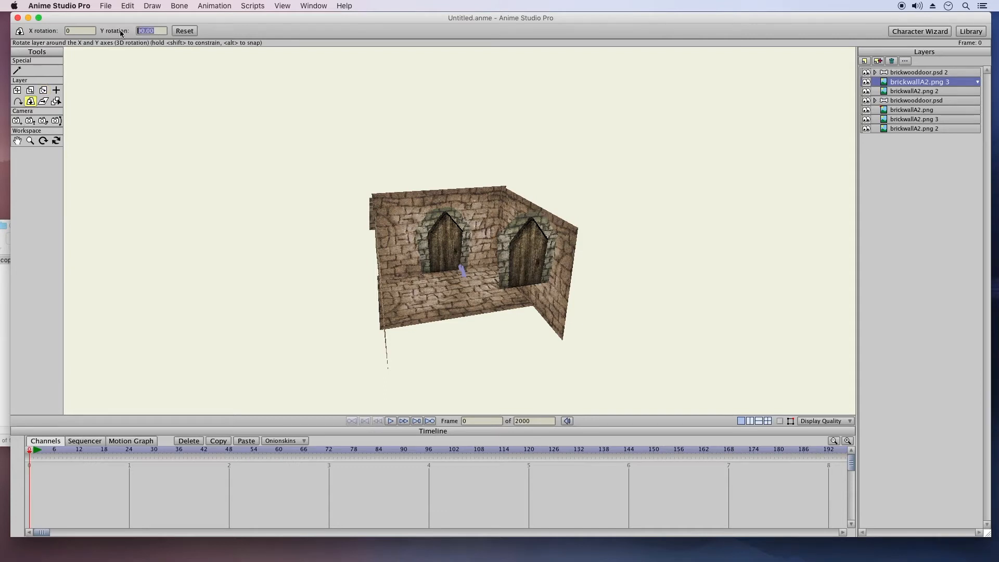
click(908, 75)
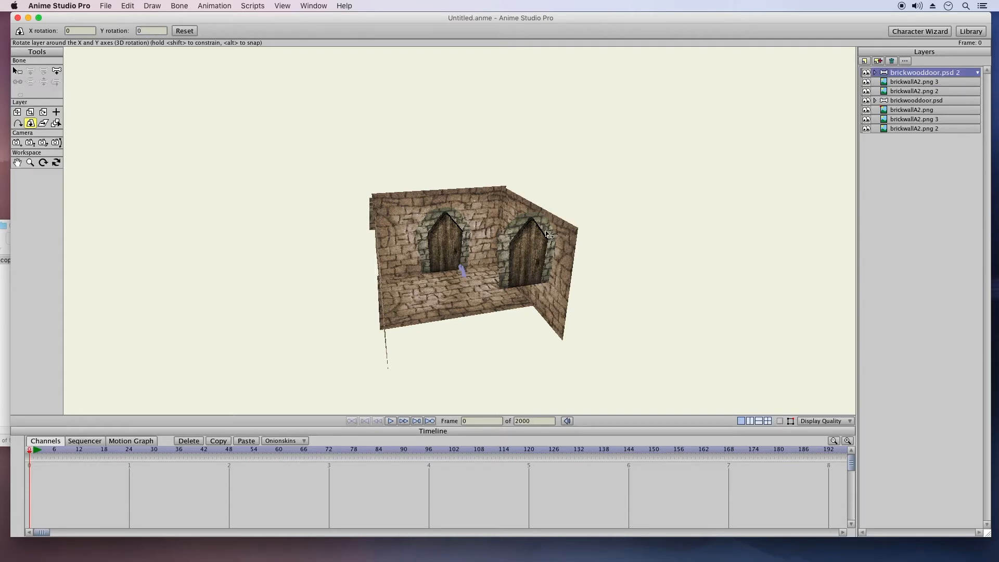
text(90)
key(Return)
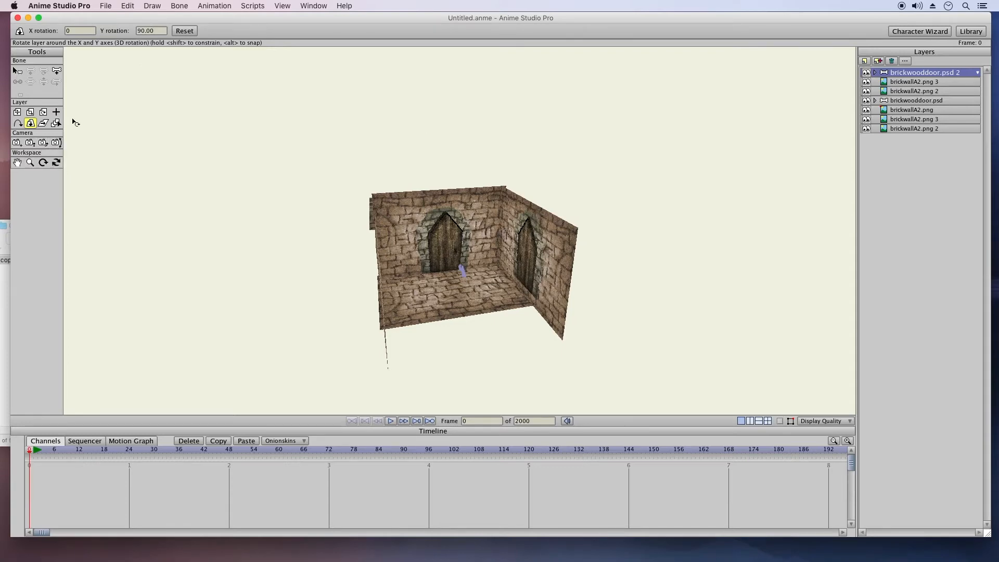
Reset the workspace view and track the camera toward the right wall, to about X 0.47 and Y -0.29
click(56, 163)
click(49, 32)
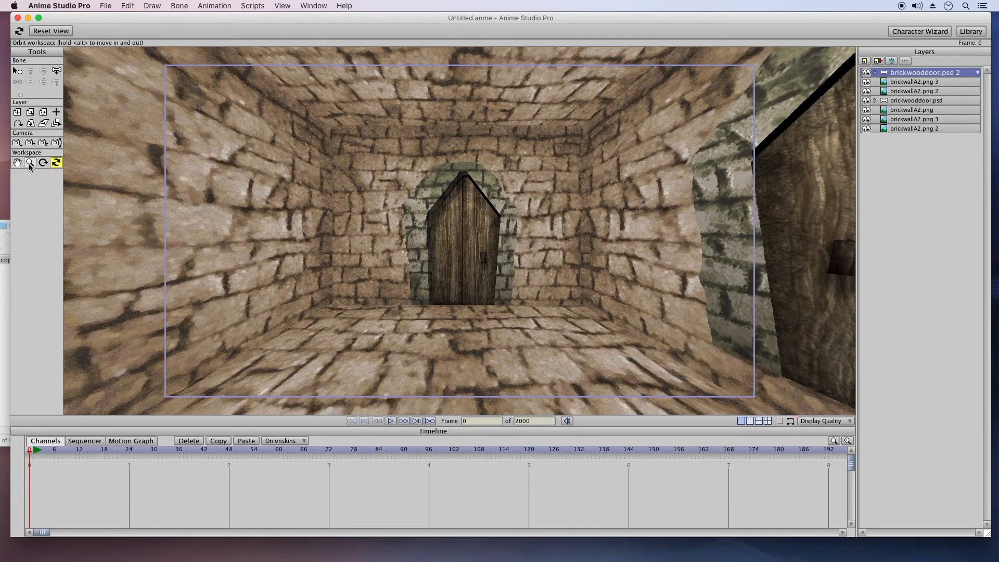
click(18, 143)
drag(431, 208, 552, 215)
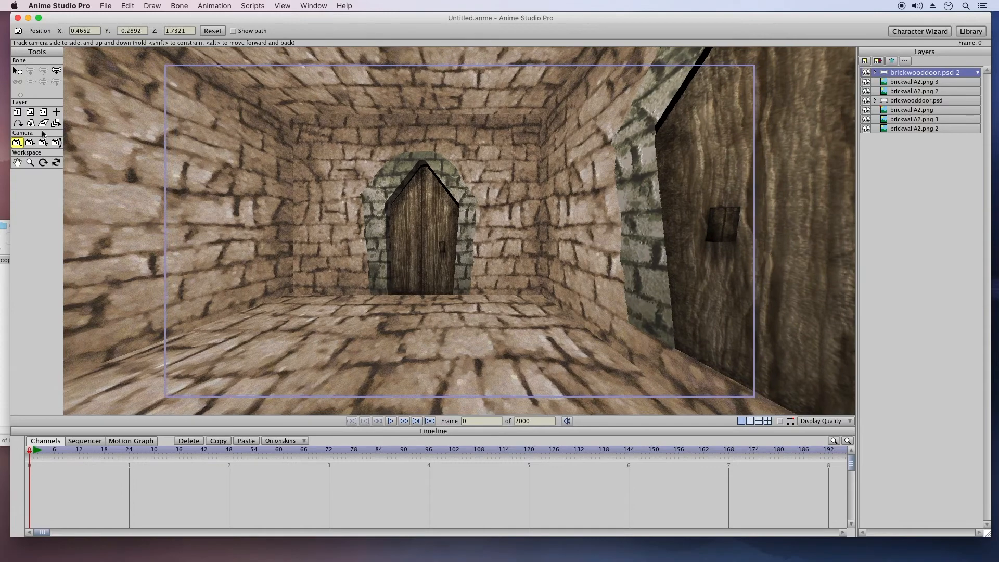
Move the door copy against the right wall, to about X 1.32, Y -0.08 and Z 1.40
click(17, 112)
drag(682, 158, 646, 153)
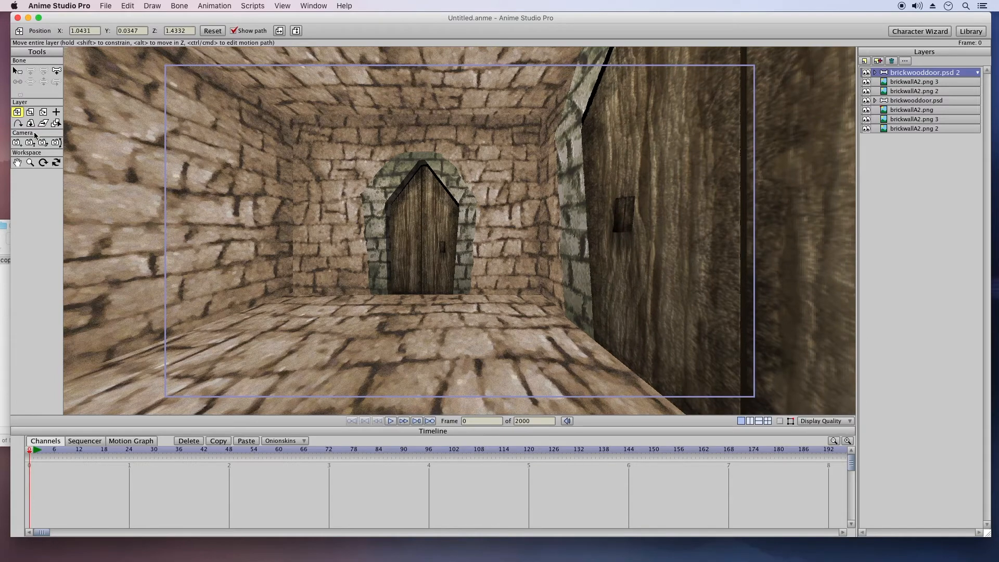
click(56, 164)
drag(657, 223, 718, 149)
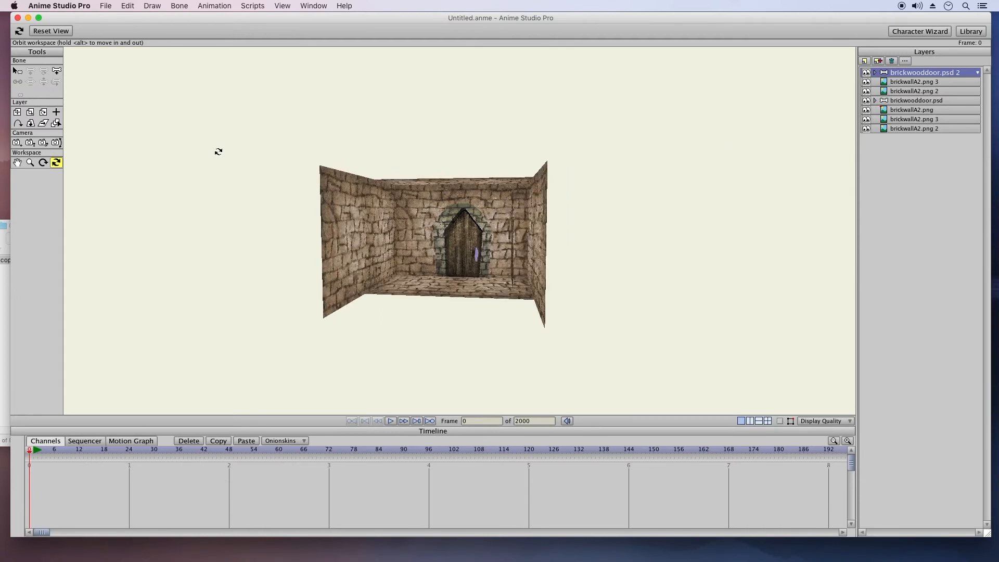
click(17, 112)
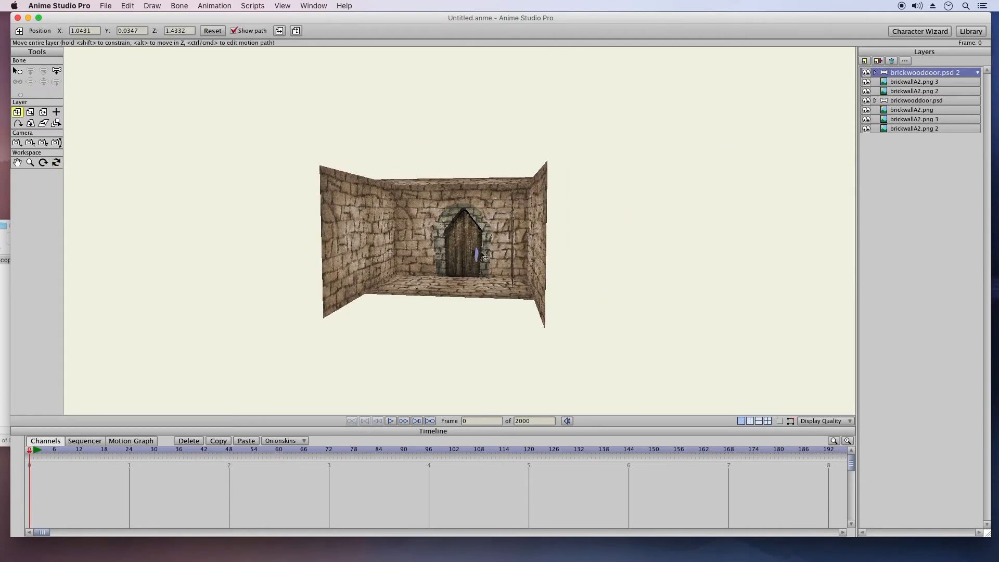
drag(497, 258, 536, 280)
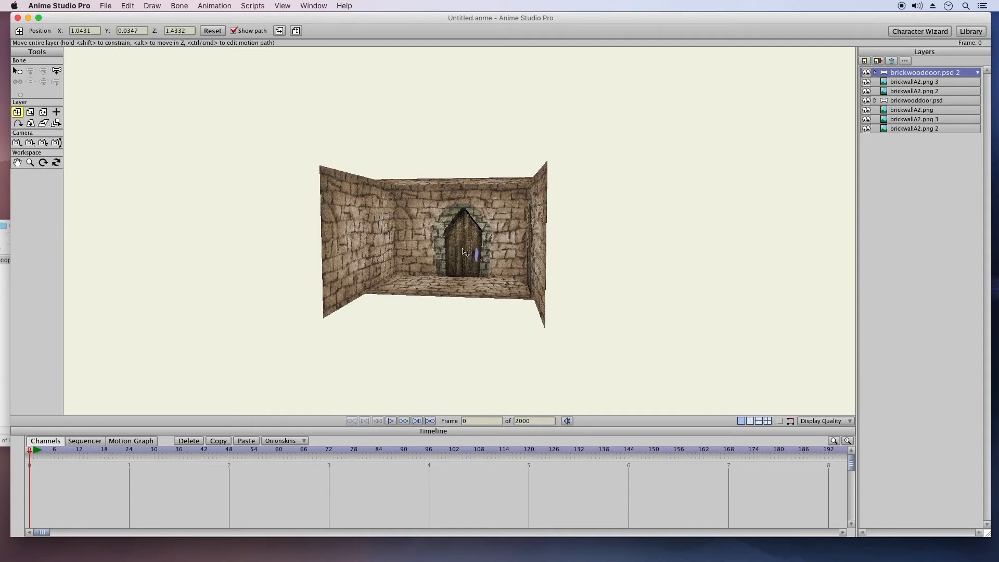
Lower the door copy along the right wall so that its base stands on the floor
click(56, 162)
drag(247, 173, 450, 207)
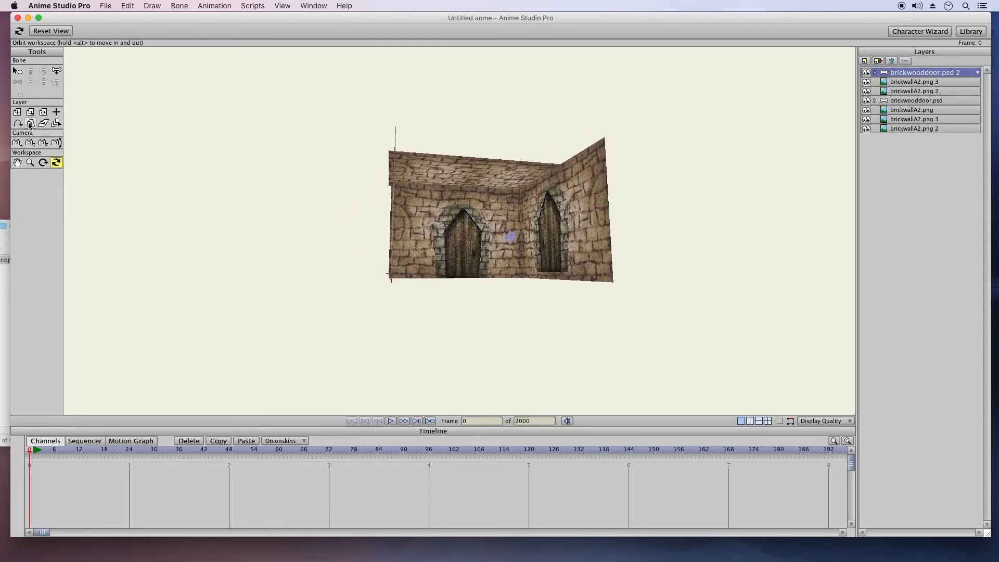
click(19, 123)
click(18, 113)
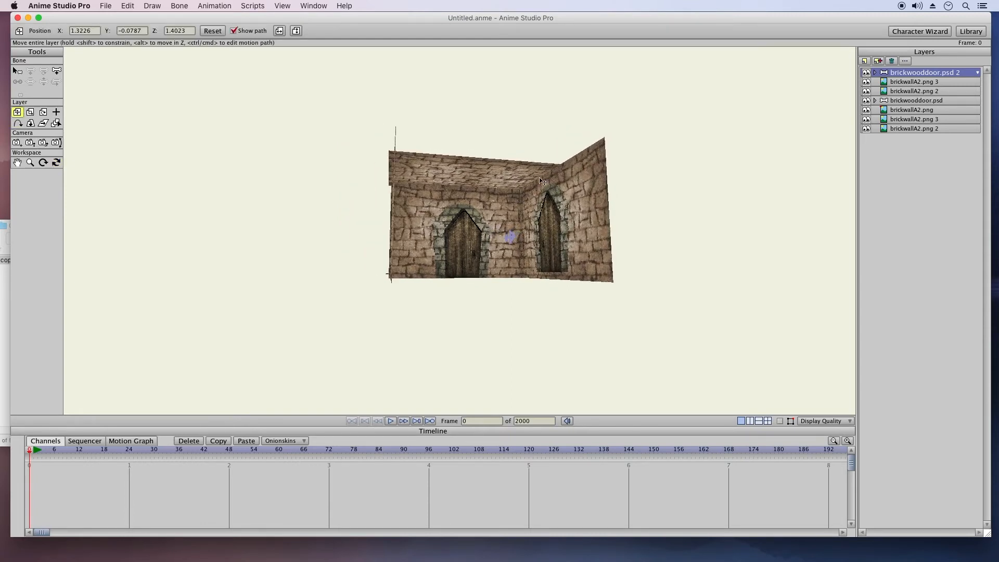
drag(539, 199, 556, 205)
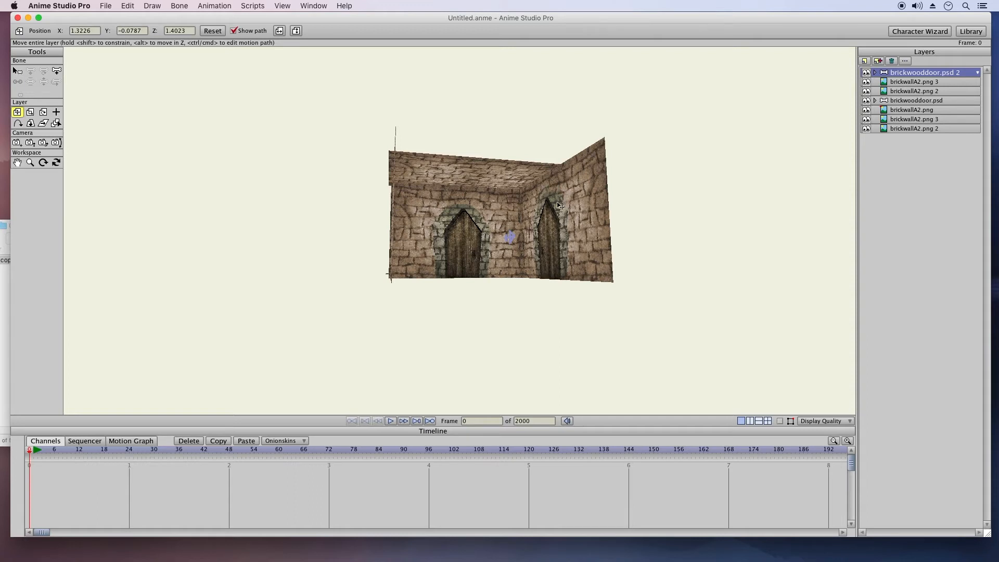
Try rotating the door copy about -2.7 degrees around Z, and undo the rotation
click(43, 112)
drag(443, 223, 479, 238)
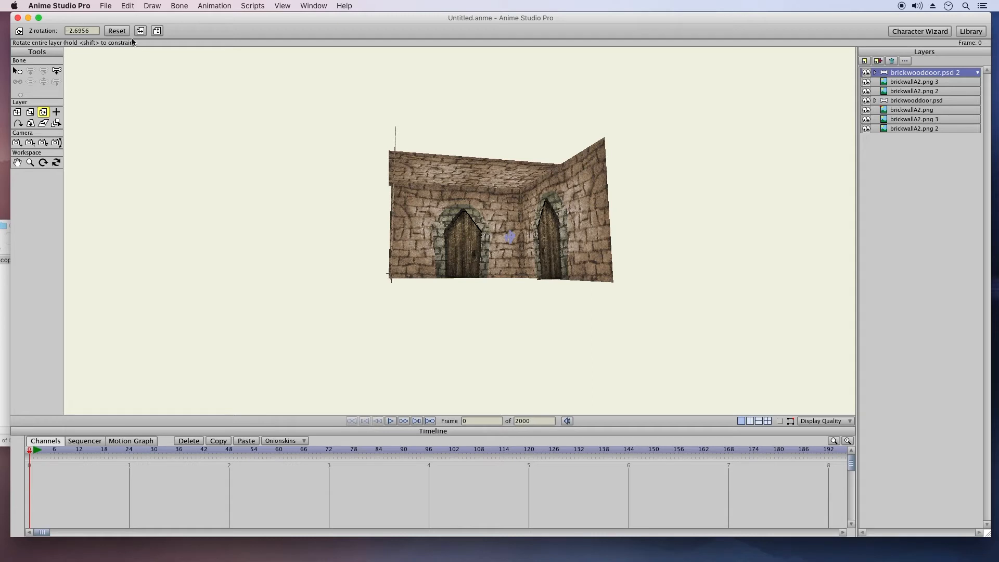
click(128, 5)
click(138, 21)
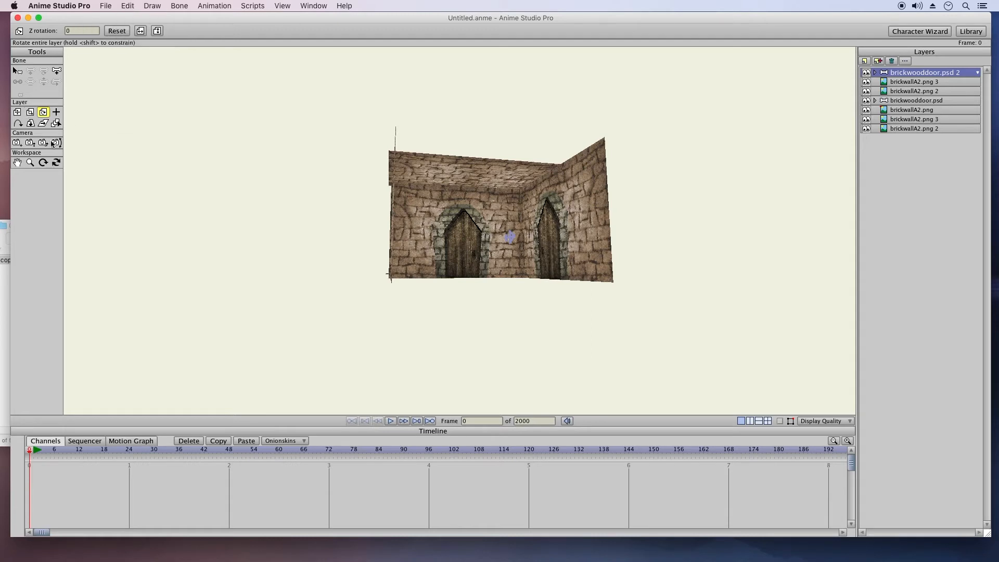
Narrow the door copy on the right wall to an X scale of 0.41
click(56, 162)
drag(343, 232, 297, 237)
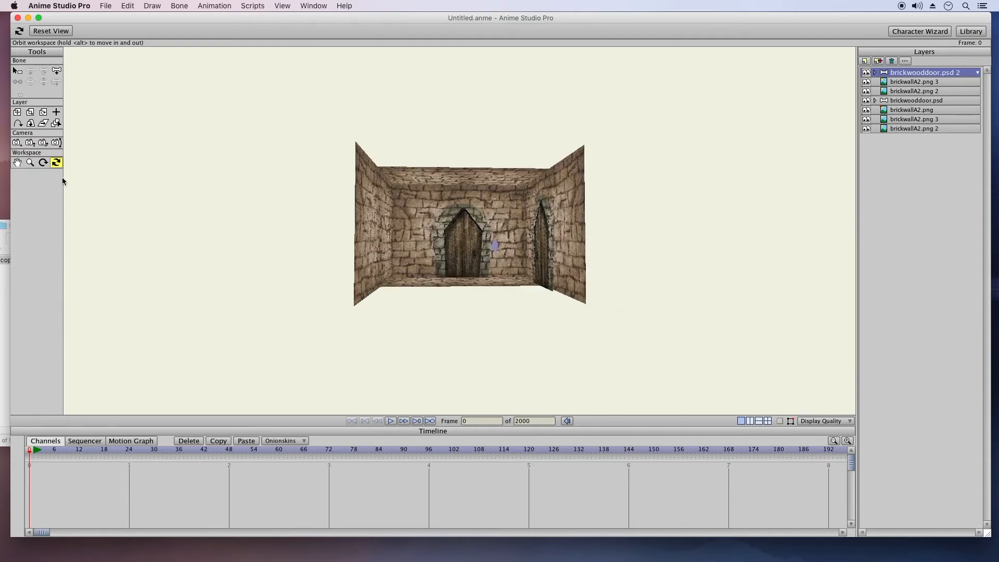
click(50, 32)
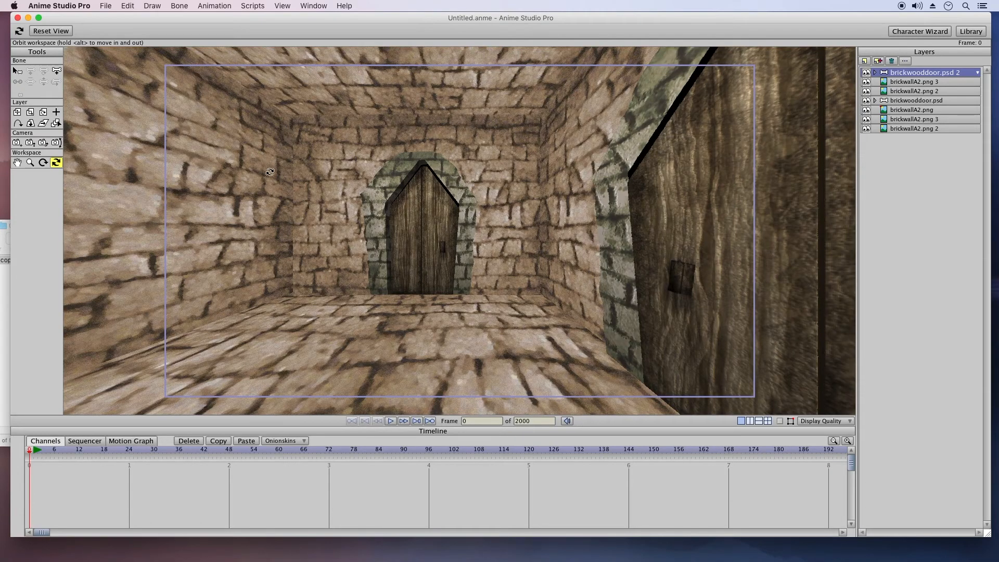
click(30, 113)
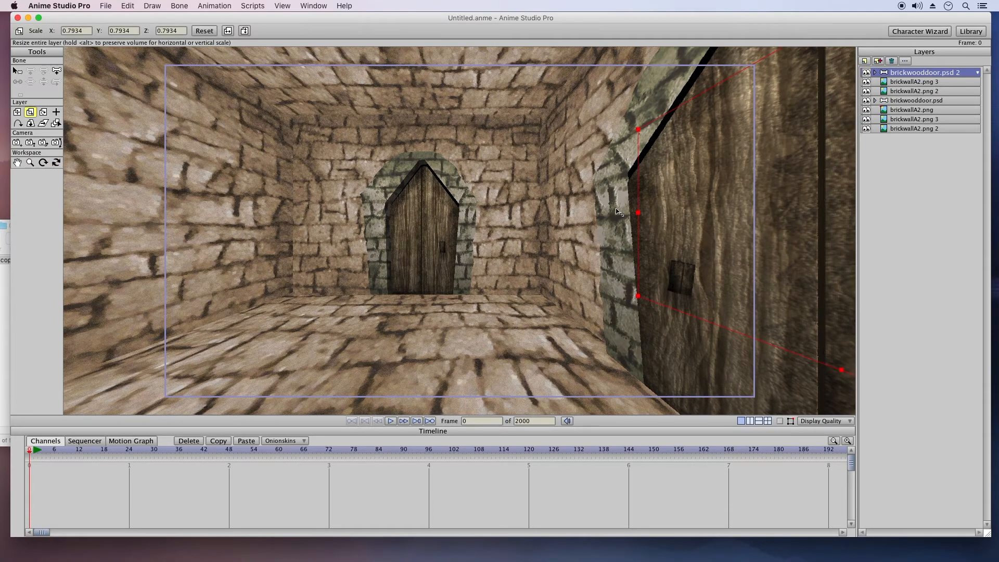
drag(643, 215, 703, 229)
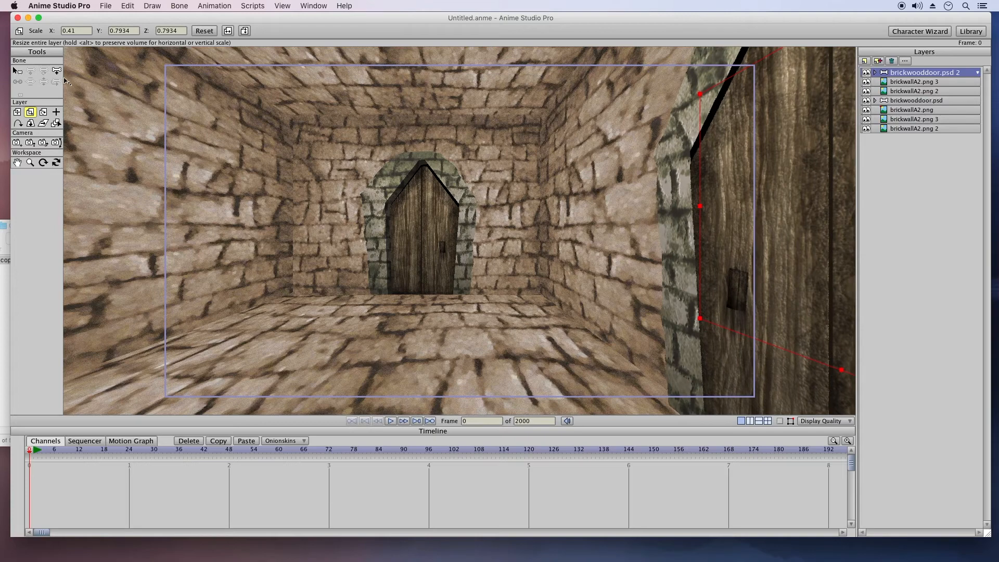
Move the door copy along the right wall toward the back wall, to about Z 0.65
click(56, 163)
drag(470, 130, 728, 156)
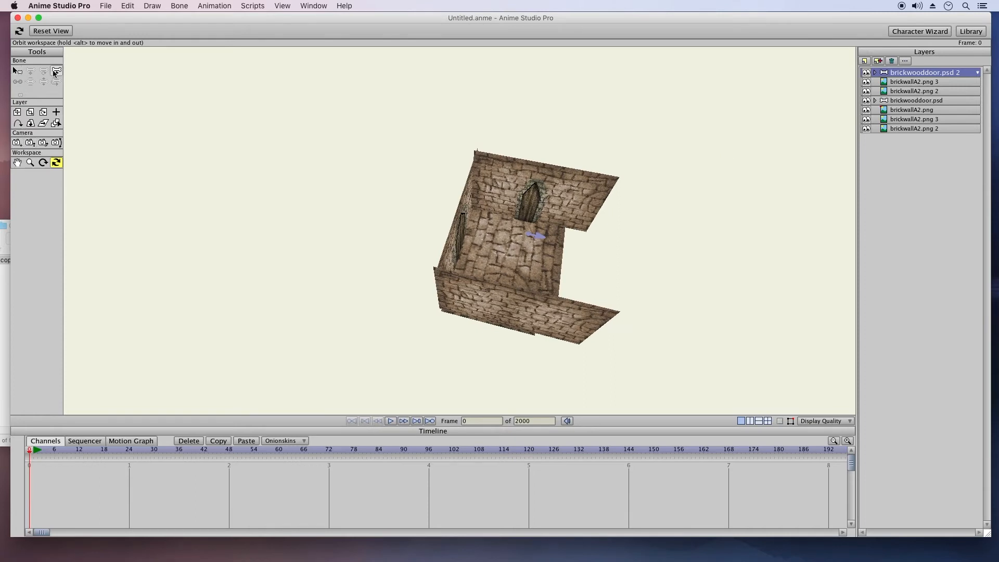
click(17, 111)
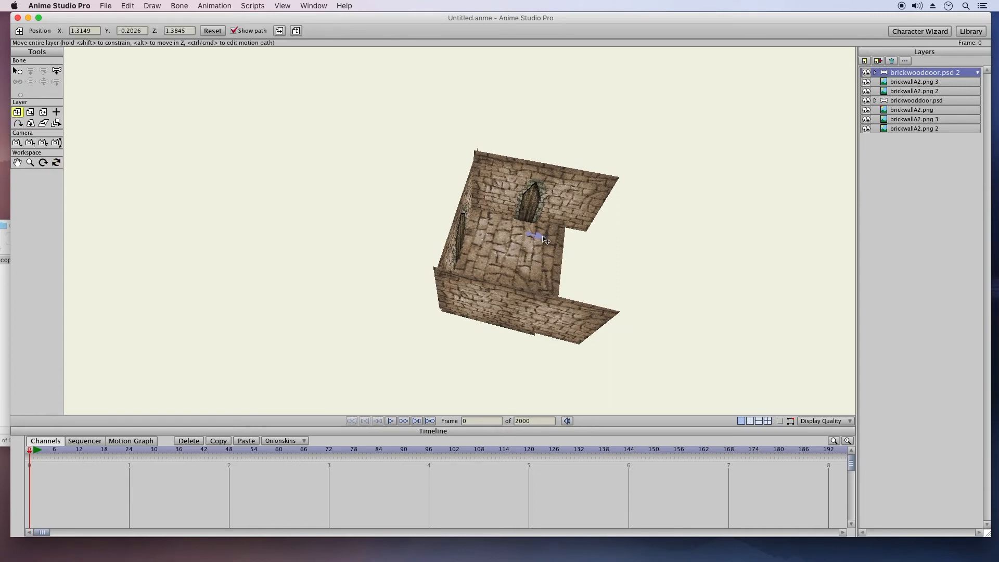
drag(544, 240, 417, 207)
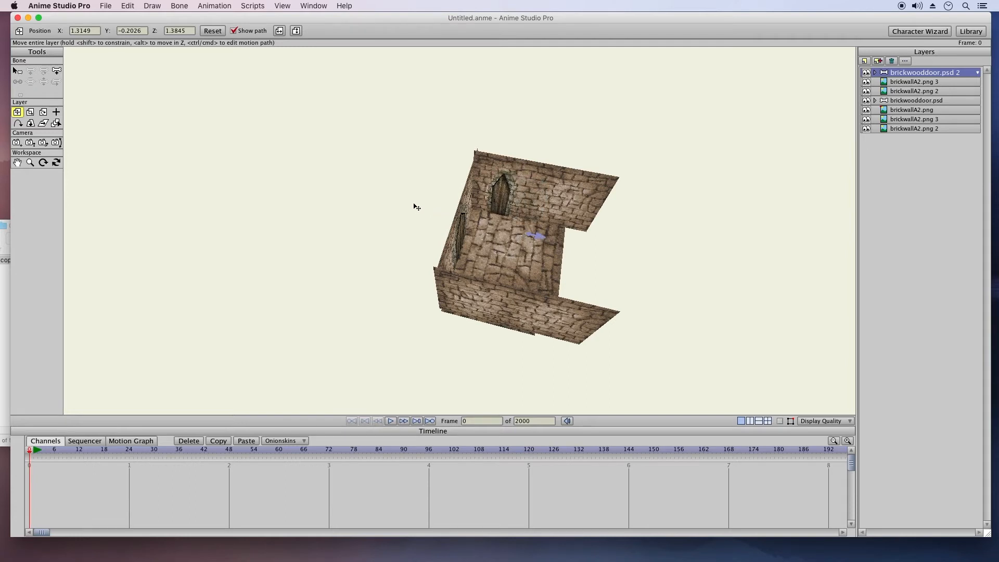
Widen the door copy on the right wall to an X scale of about 0.56
click(56, 162)
drag(556, 219, 203, 116)
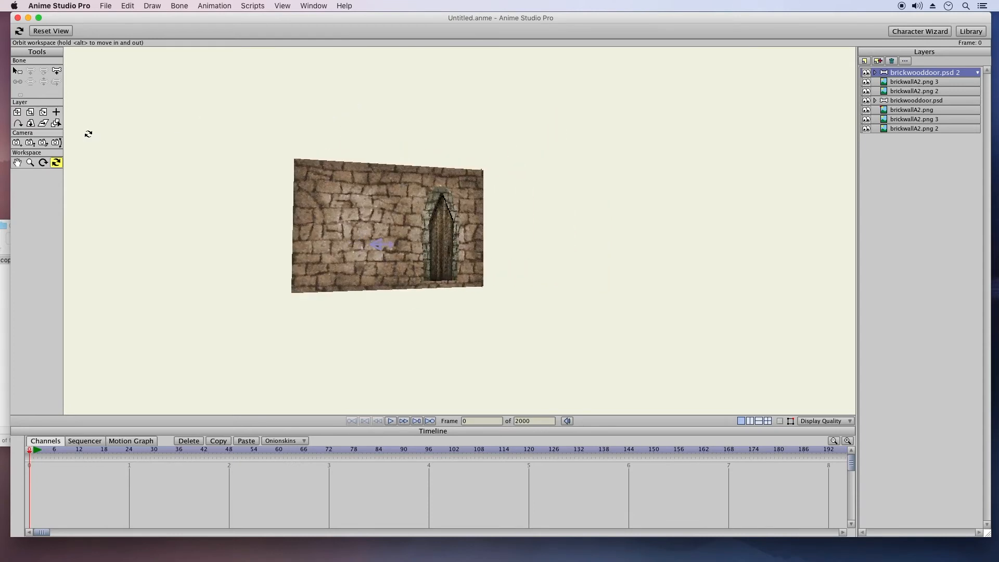
click(30, 113)
drag(429, 233, 424, 233)
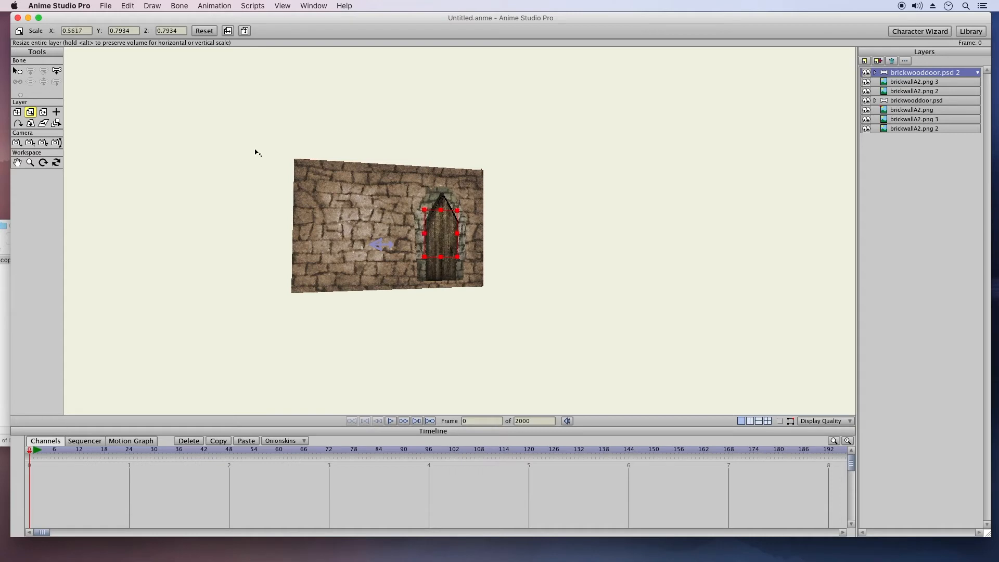
Lower the door copy to the base of the right wall, at about X 1.28 and Y -0.22, and reset the workspace view
click(18, 112)
drag(411, 222, 413, 228)
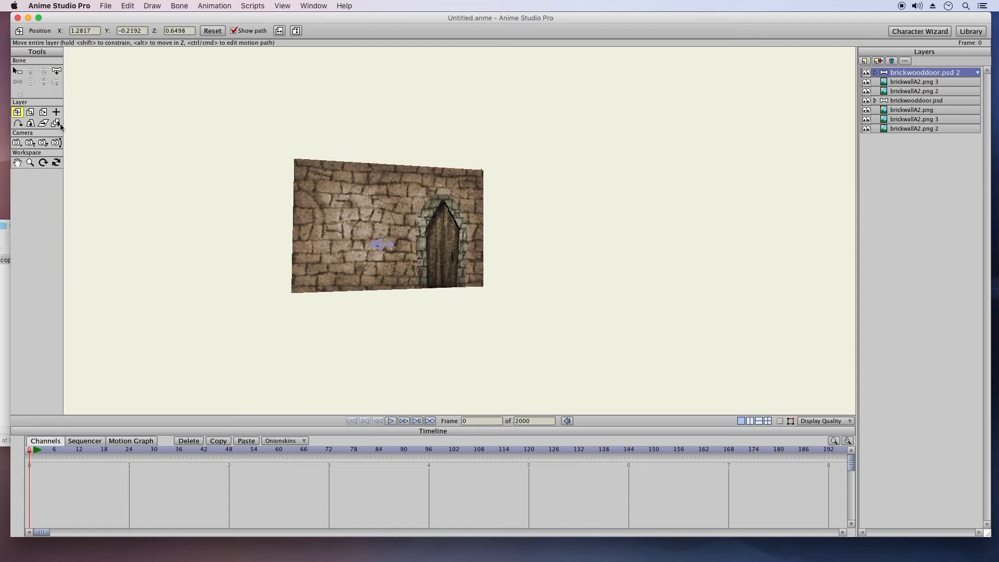
click(56, 162)
mouse_move(238, 178)
mouse_down()
mouse_move(516, 198)
mouse_move(226, 180)
mouse_up()
click(50, 31)
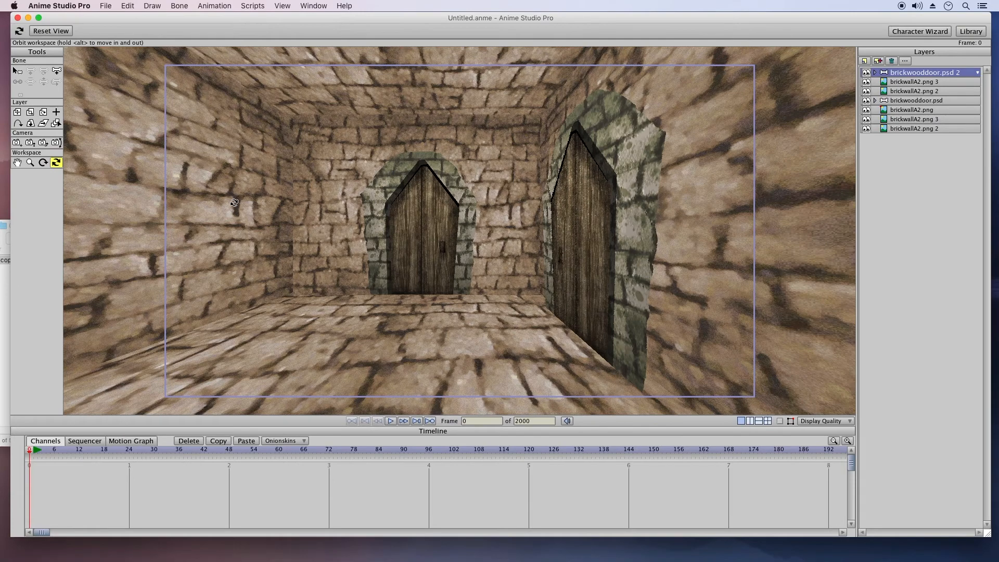
Narrow the right wall's door slightly and track the camera to about X -0.20 and Y -0.28
click(31, 112)
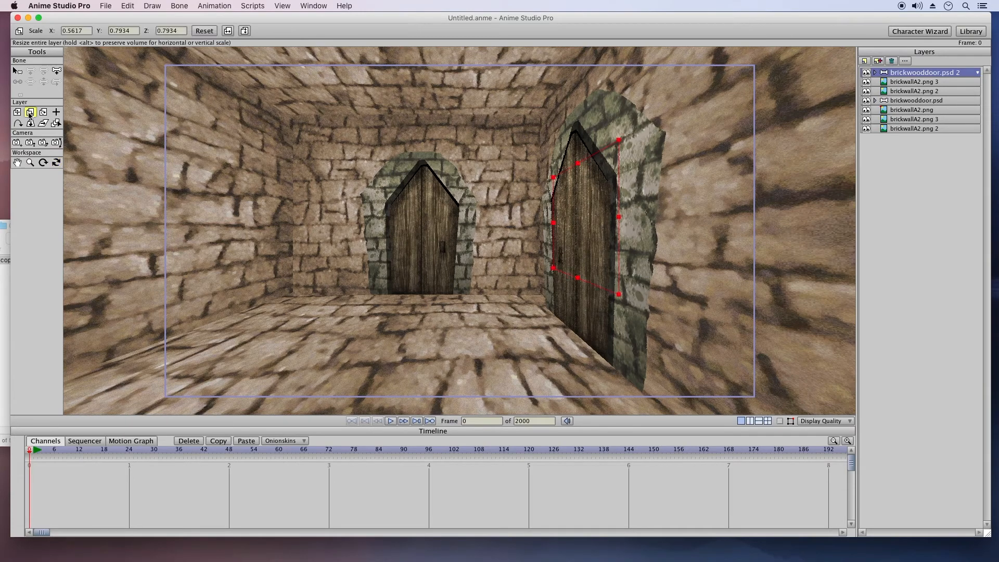
drag(556, 225, 566, 225)
drag(299, 240, 771, 168)
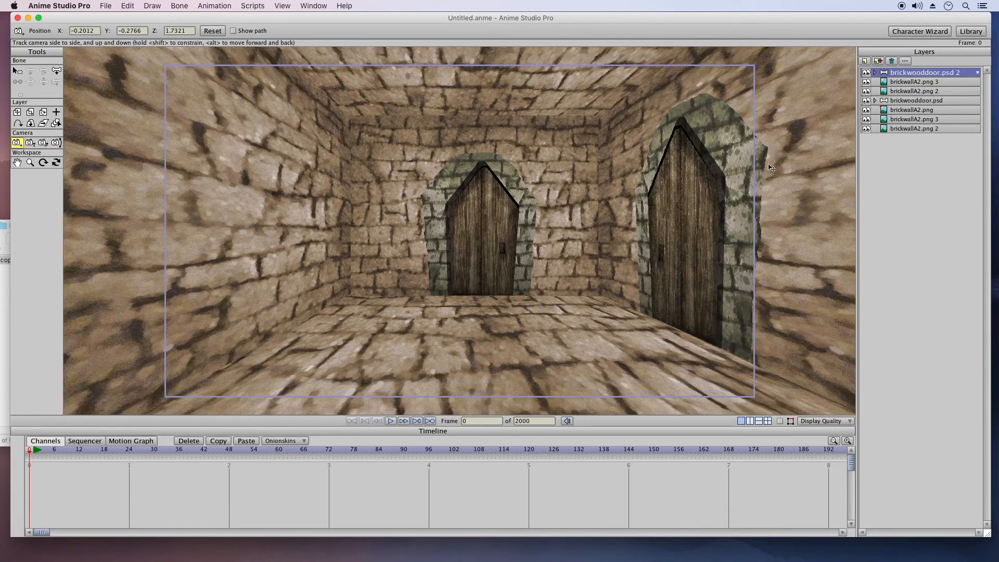
Duplicate the right door onto the left wall at about X -1.43, Y -0.19, and track the camera to about X -0.23, Y -0.22
click(878, 61)
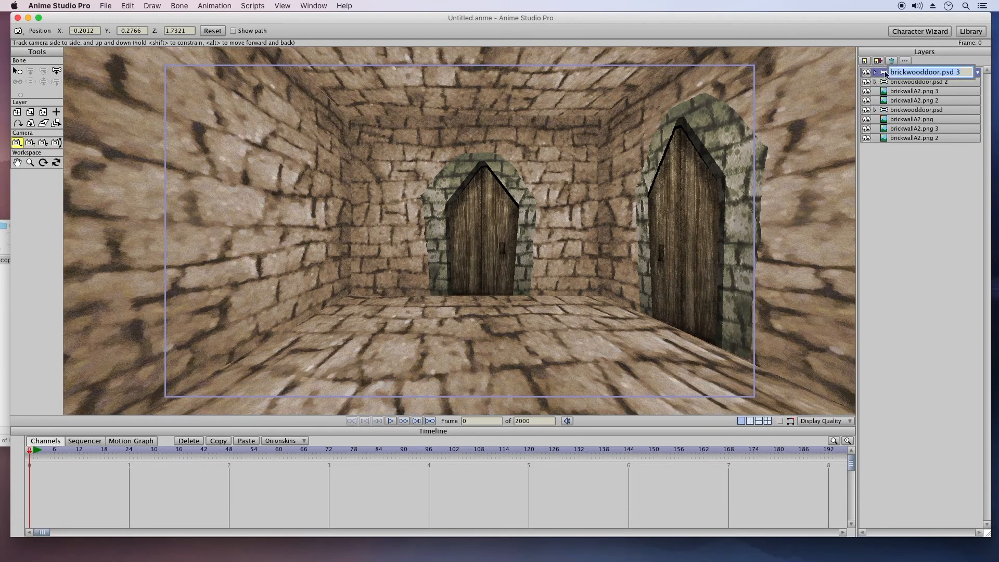
key(Return)
click(17, 112)
drag(711, 290, 451, 300)
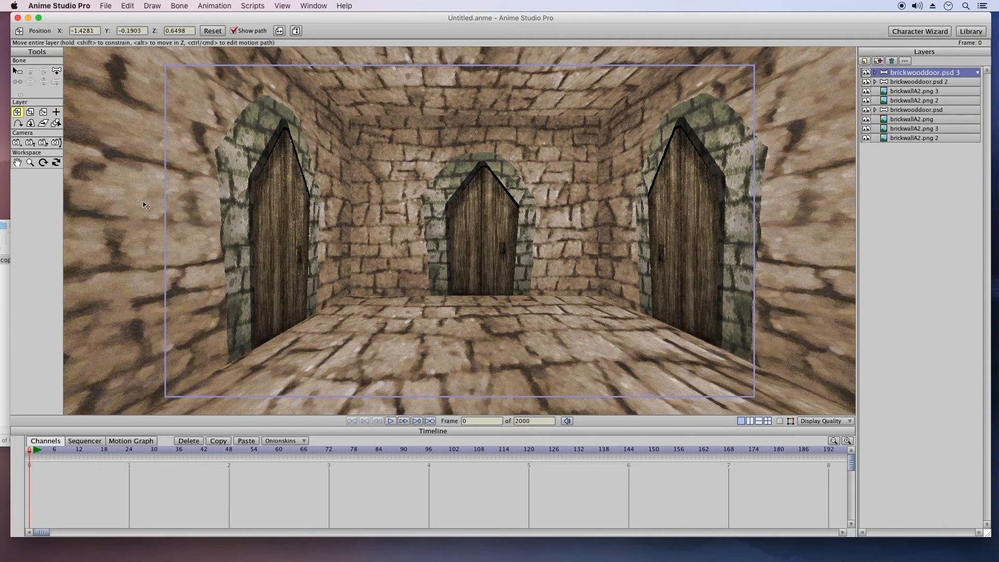
click(17, 143)
drag(425, 253, 564, 255)
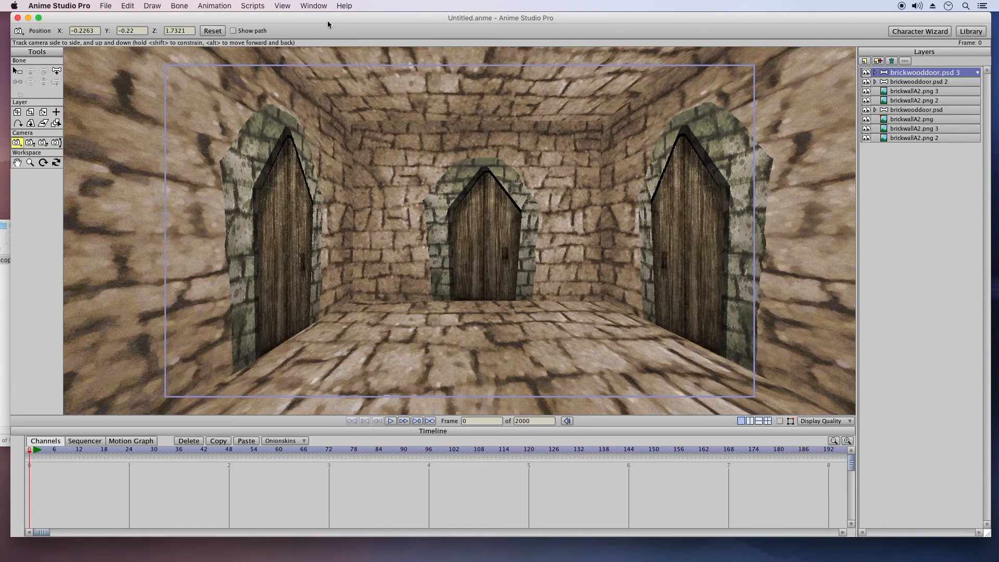
Switch to Finder and open the Lurk folder inside the characters folder
drag(323, 15, 375, 15)
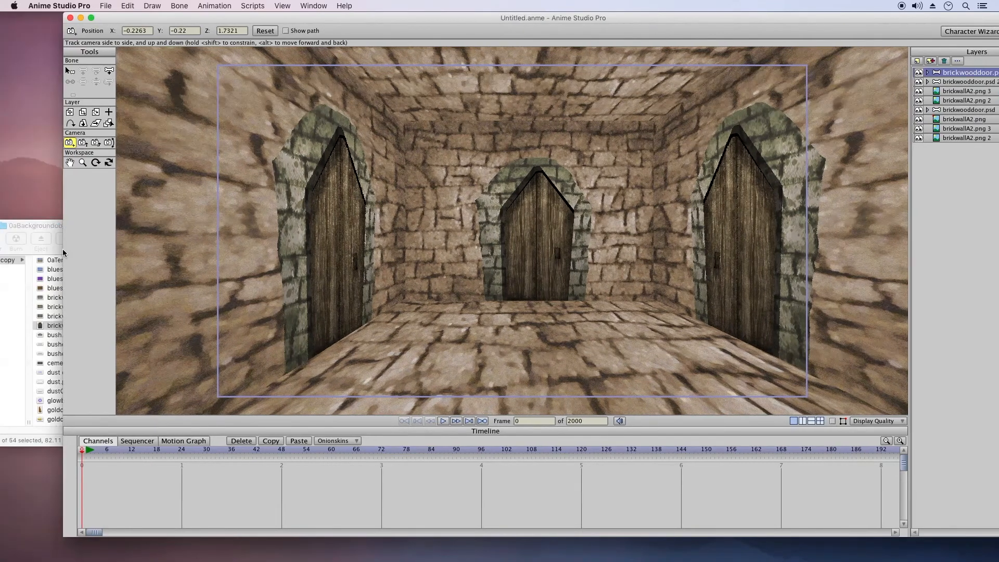
click(49, 229)
drag(49, 228, 48, 226)
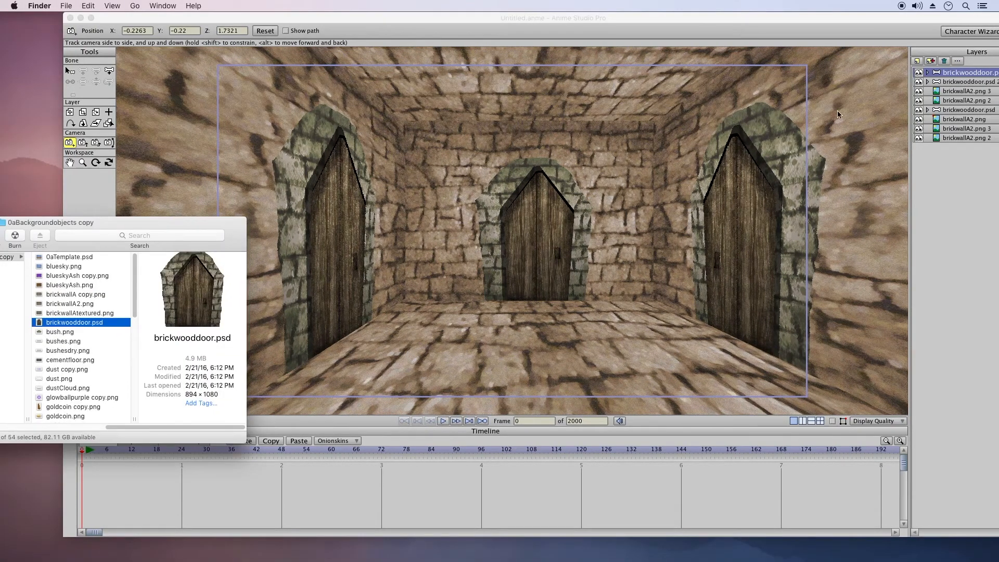
drag(208, 428, 129, 389)
click(28, 275)
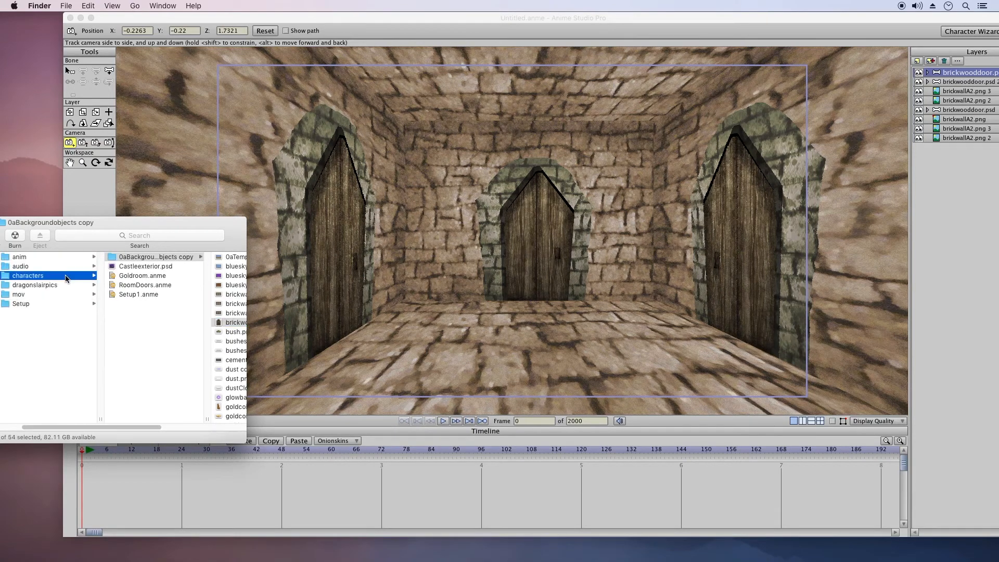
click(152, 286)
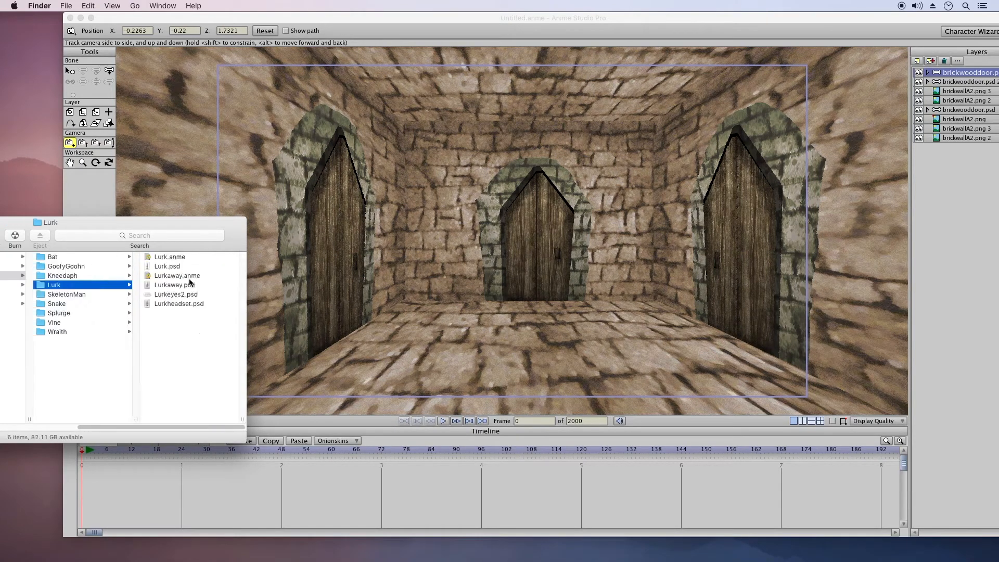
Import the Lurkaway.anme character from the Lurk folder into the Anime Studio dungeon scene
click(198, 257)
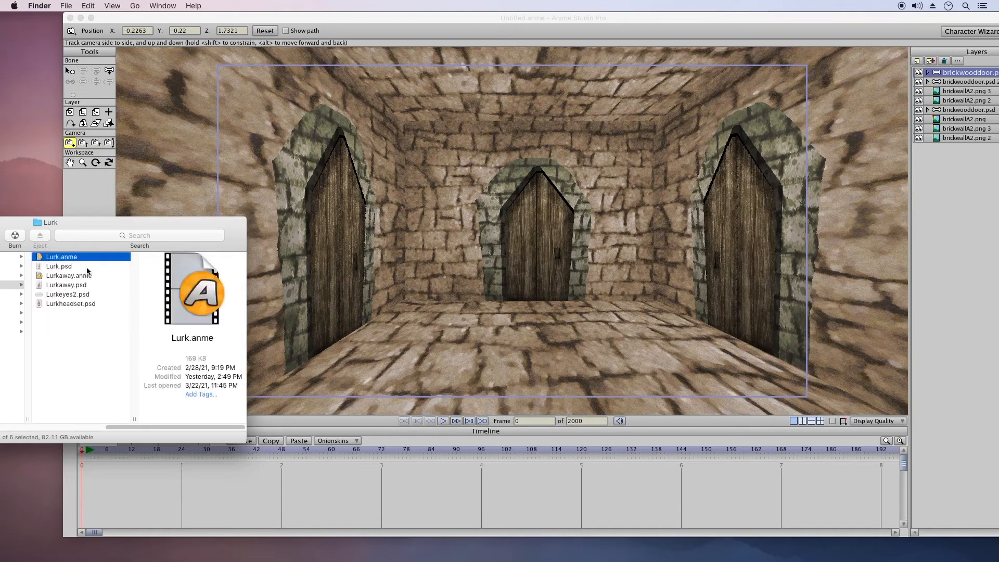
click(101, 275)
drag(41, 278, 584, 238)
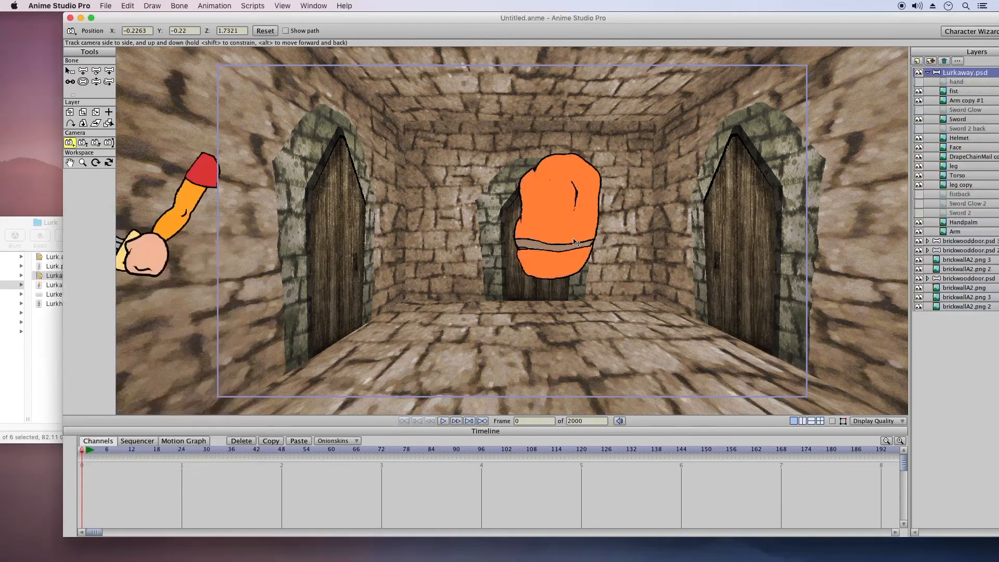
At frame 1, track the camera to about X 0.29 and Y -0.32 and scale the character down
click(86, 452)
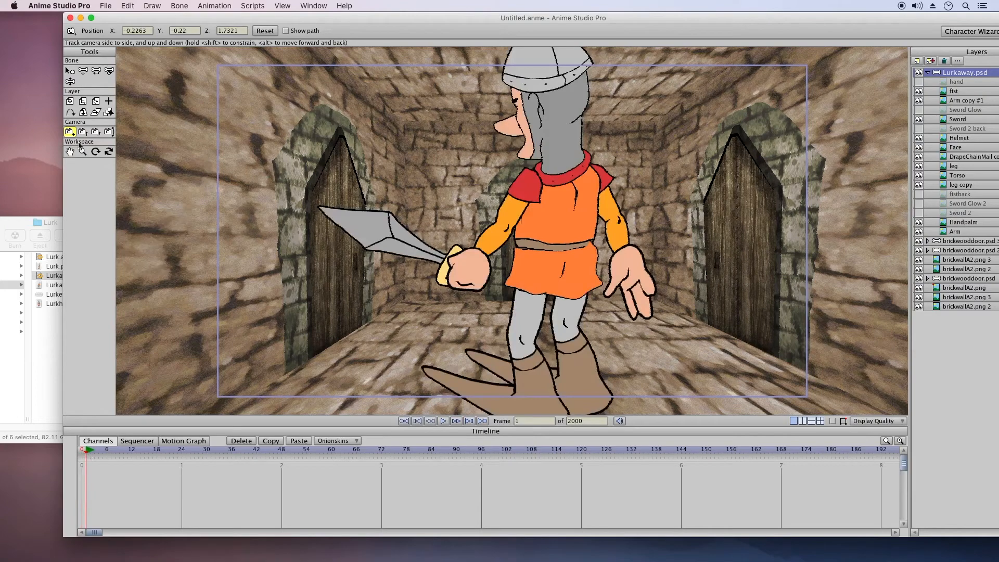
drag(373, 295, 293, 299)
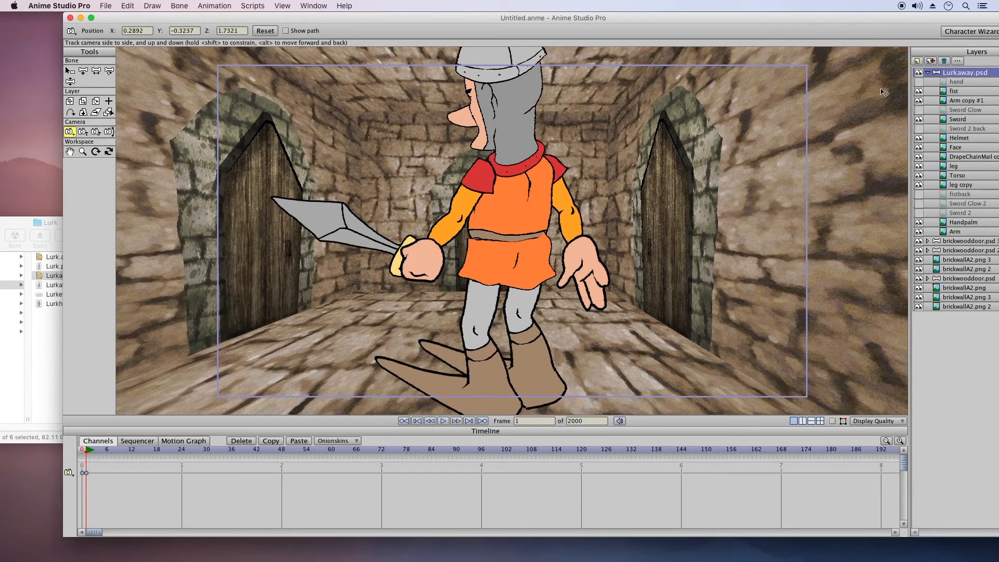
click(82, 101)
drag(280, 239, 373, 187)
Move the character to about X -0.53, Y -0.71 and track the camera to about X 0.27, Y -0.34
click(69, 100)
drag(556, 282, 678, 320)
drag(677, 324, 483, 339)
click(69, 132)
drag(414, 292, 639, 162)
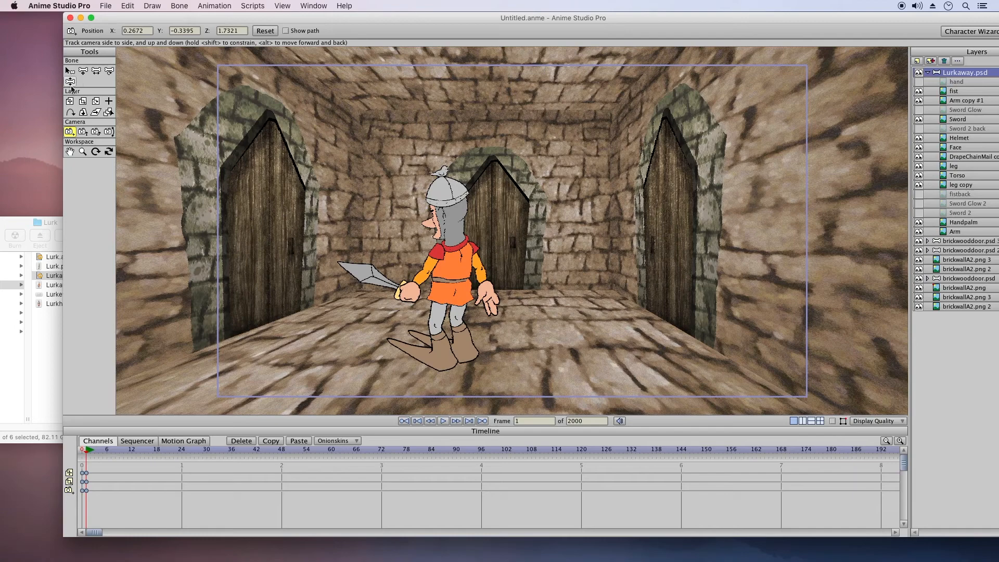
Move the character in depth away from the back wall, to about Z 0.78
click(84, 113)
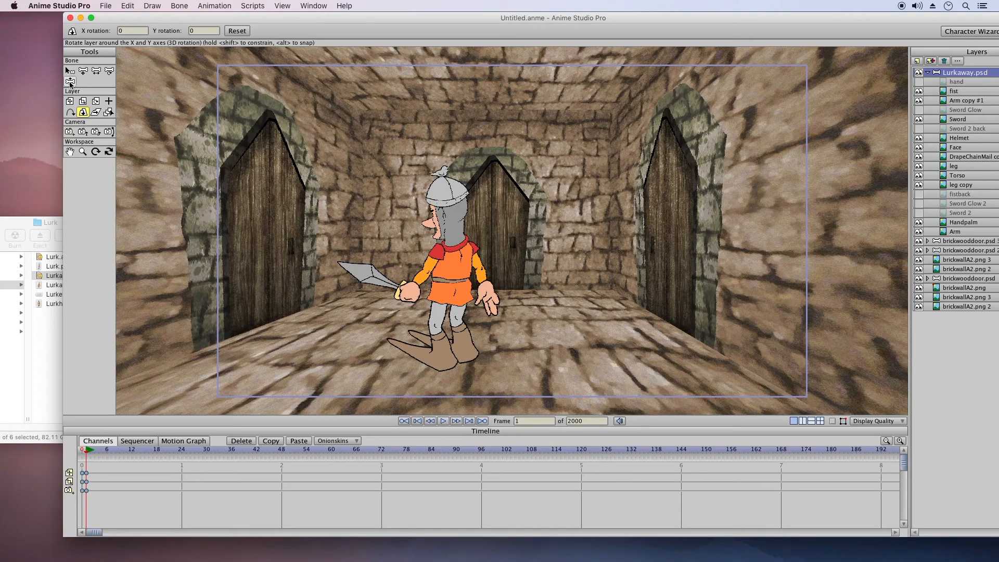
click(73, 102)
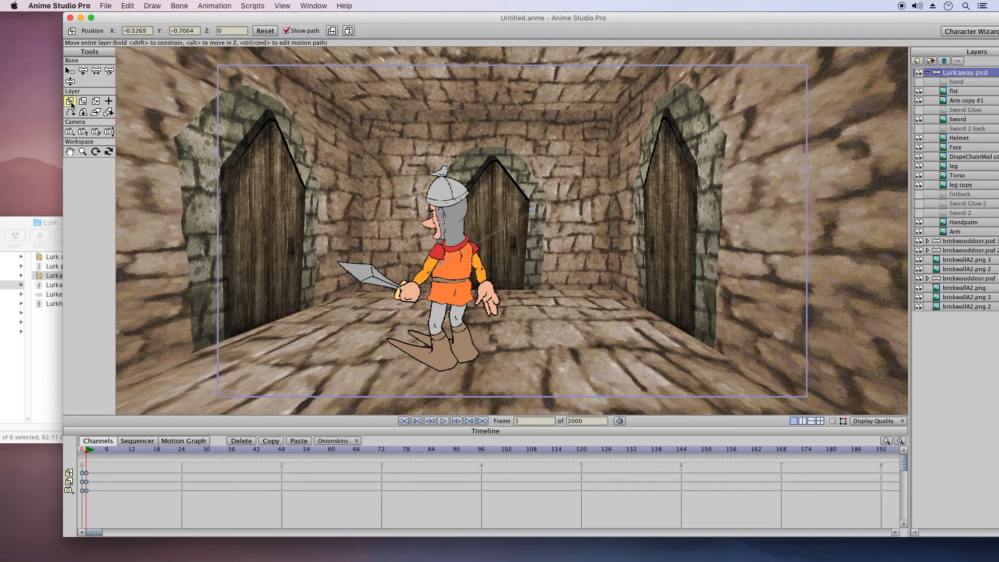
click(220, 31)
click(108, 151)
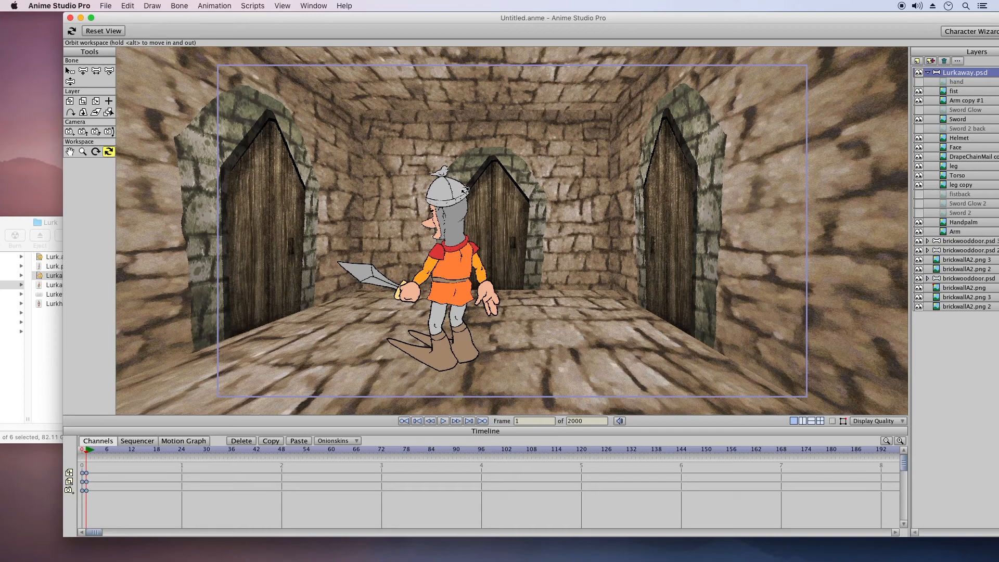
drag(464, 191, 668, 258)
click(70, 101)
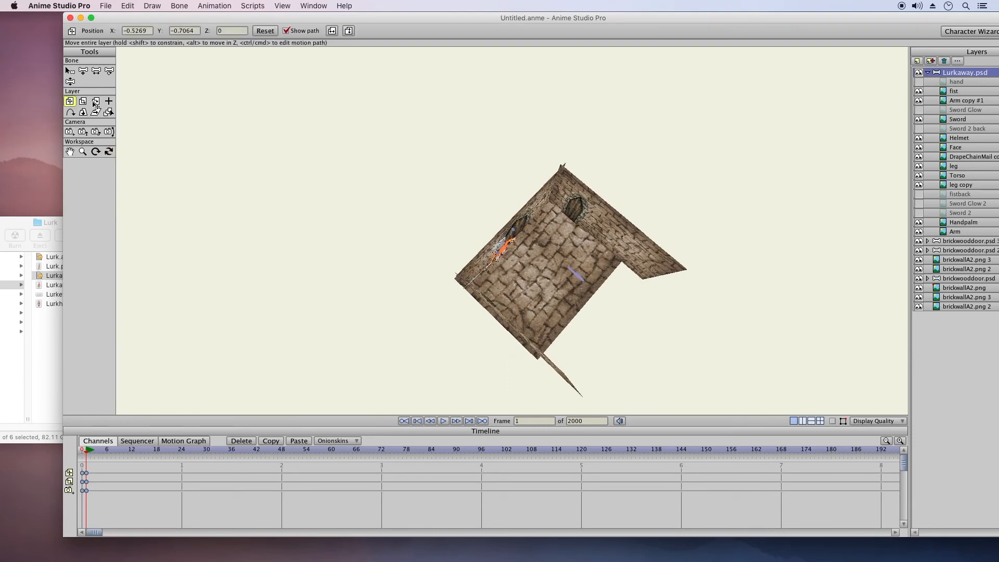
drag(519, 261, 640, 306)
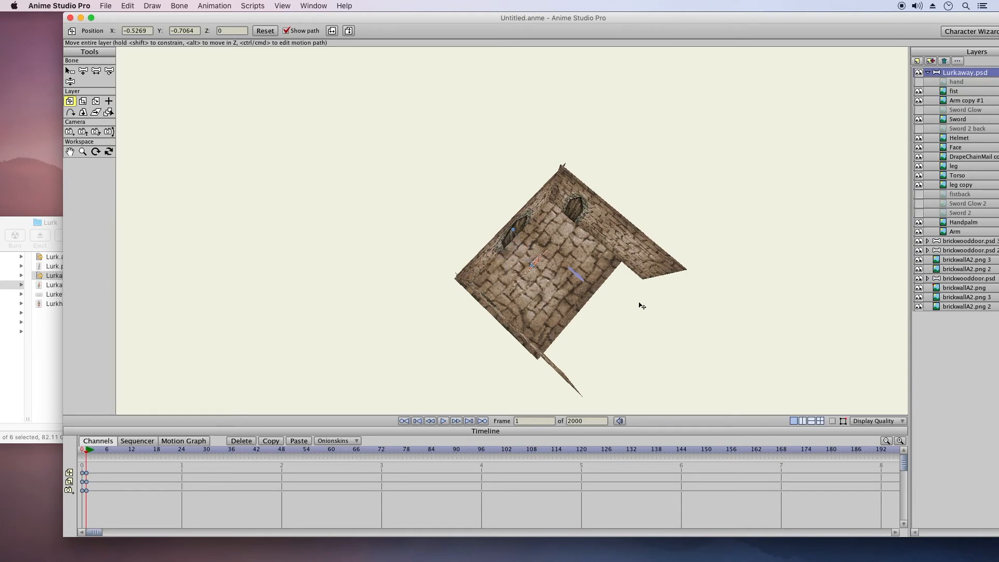
Raise the character to the level of the room's floor, at about X -0.20 and Y -0.78
click(108, 151)
drag(437, 239, 447, 142)
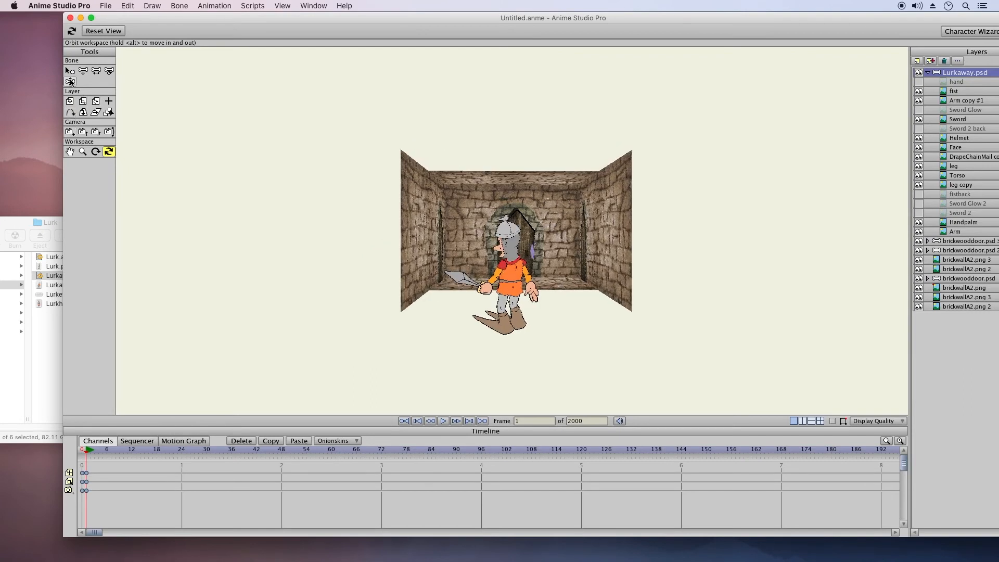
click(69, 101)
drag(512, 315, 519, 178)
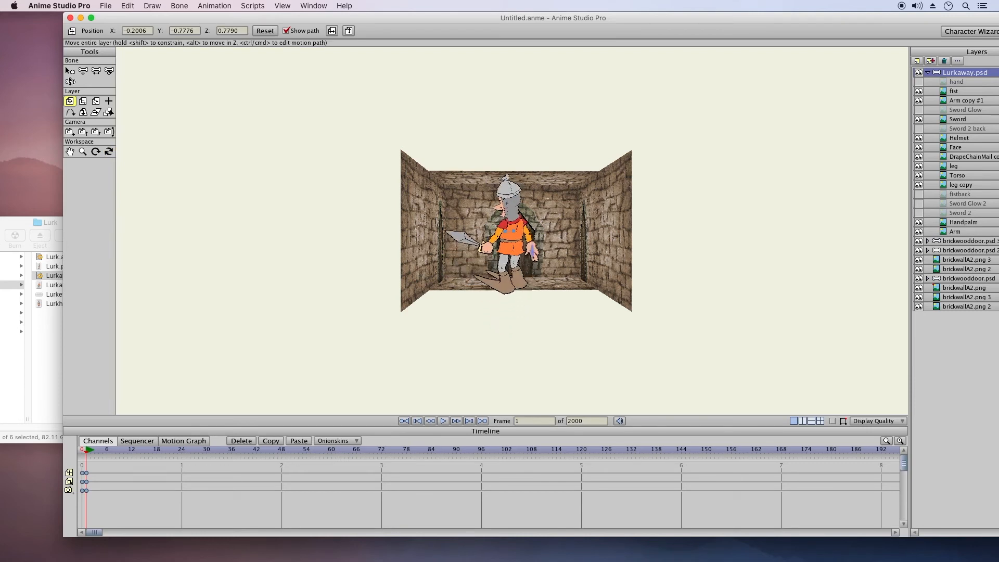
Scale the character down to about 0.48 and place its feet on the floor, at about X -0.21 and Y -0.54
key(s)
drag(598, 197, 570, 218)
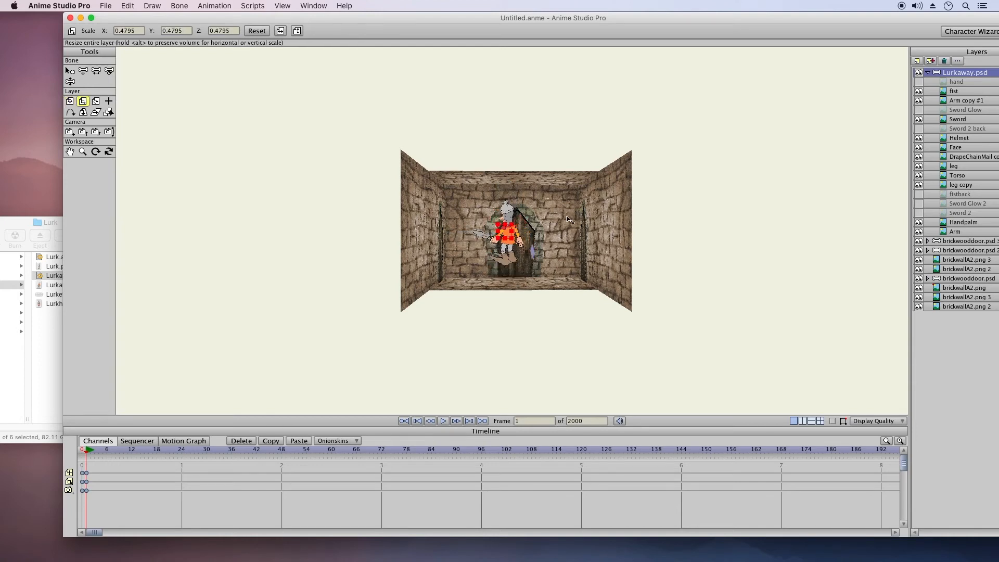
click(70, 101)
drag(541, 260, 537, 352)
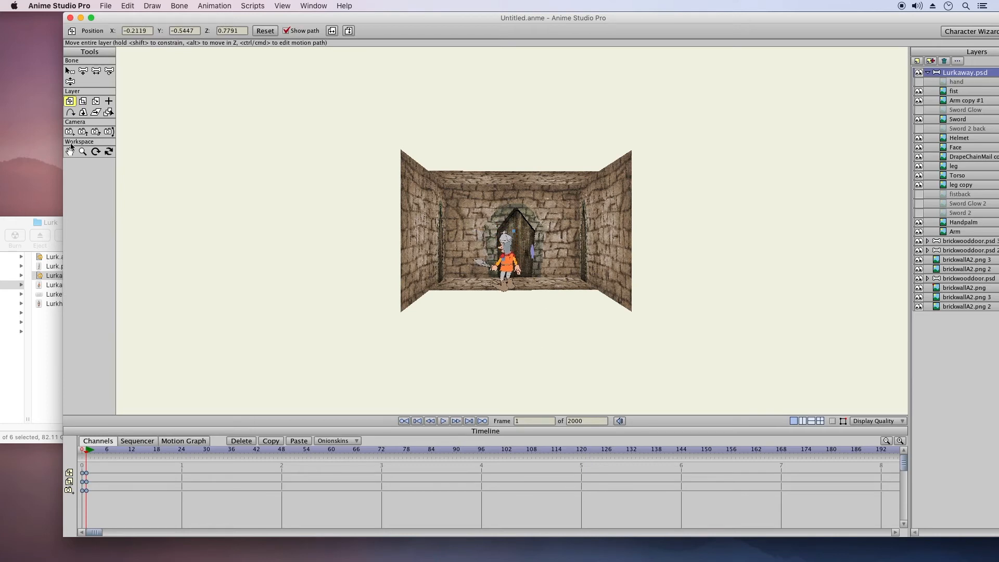
click(108, 151)
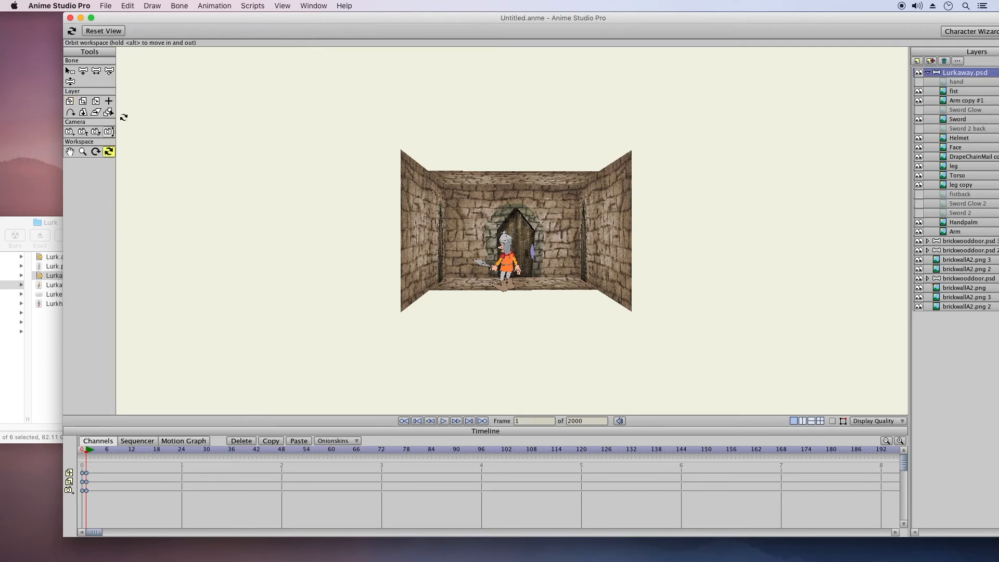
Reset the workspace view and track the camera to check how the character sits in the room
click(103, 31)
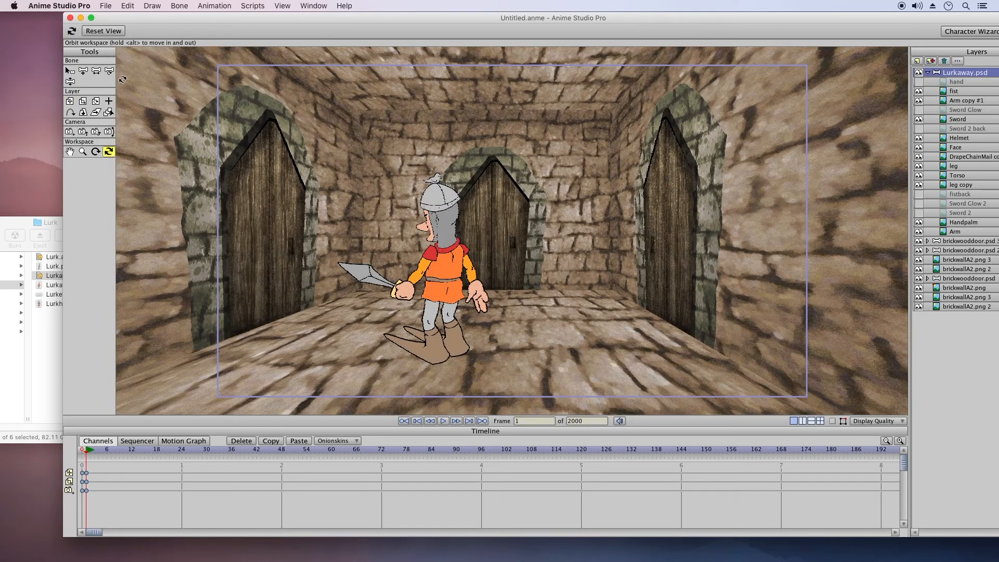
click(69, 132)
drag(339, 242, 377, 237)
Set the character layer's Z position to -1
click(69, 101)
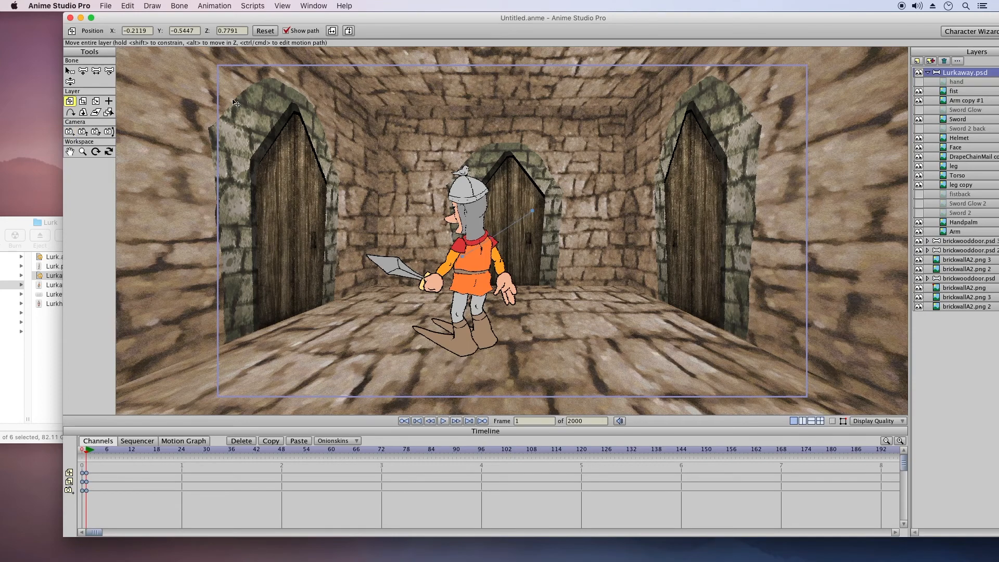
drag(242, 31, 208, 31)
text(-1)
key(Return)
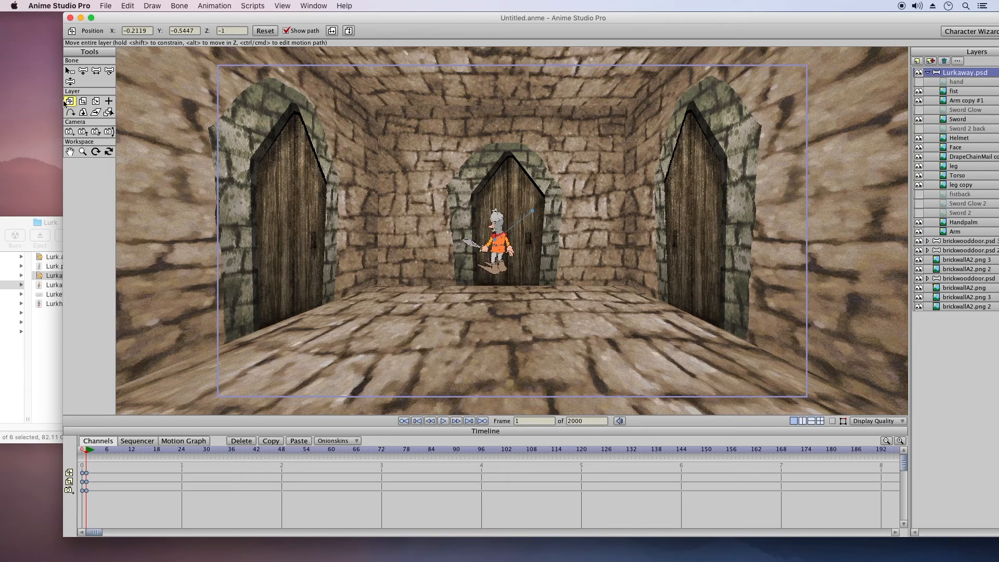
Scale the character up to about 0.73 and track the camera to about X 0.12, Y -0.46
click(83, 101)
drag(395, 177, 290, 75)
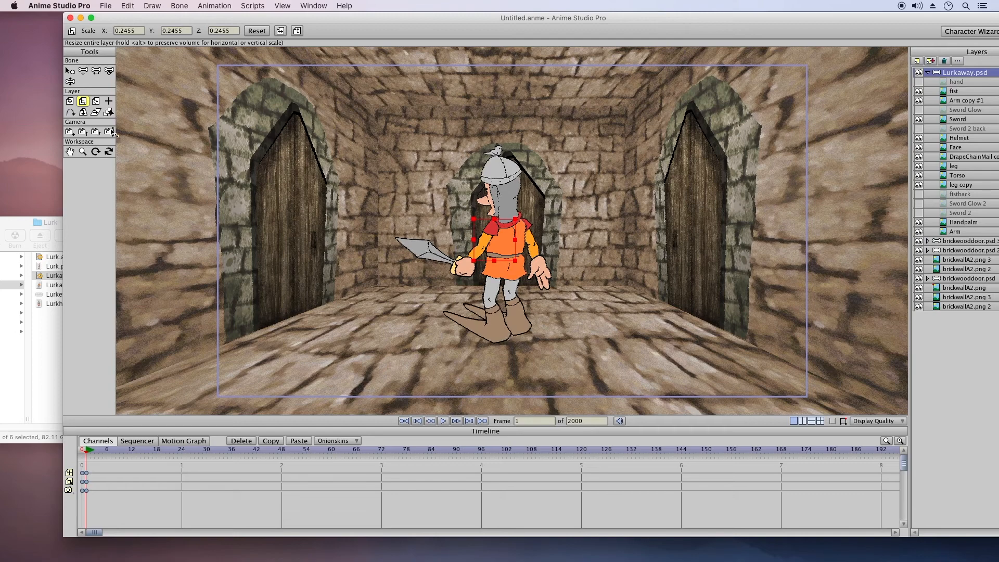
click(69, 132)
drag(474, 281, 598, 282)
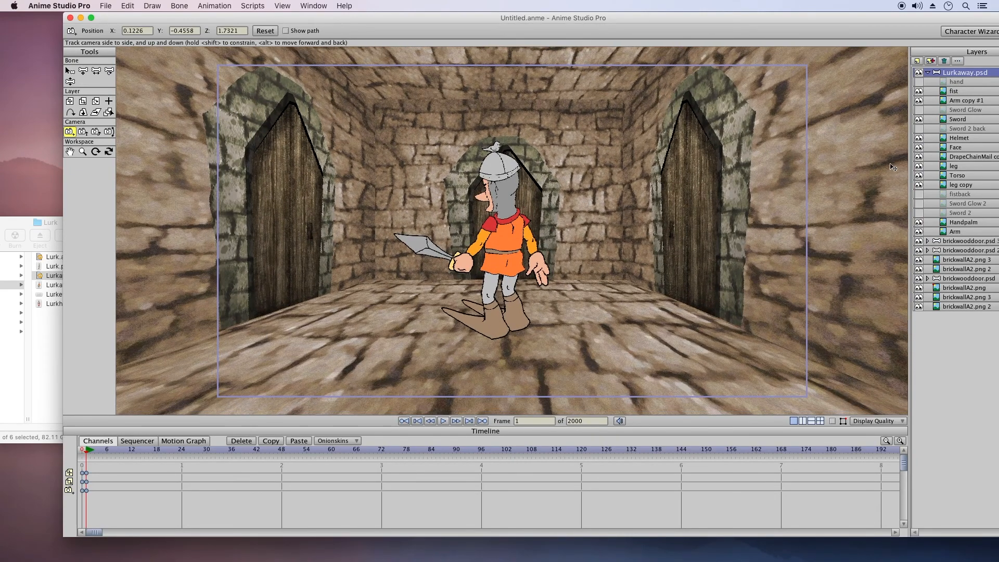
Set the character's Z position to 1 and scale it down to fit the room
click(71, 102)
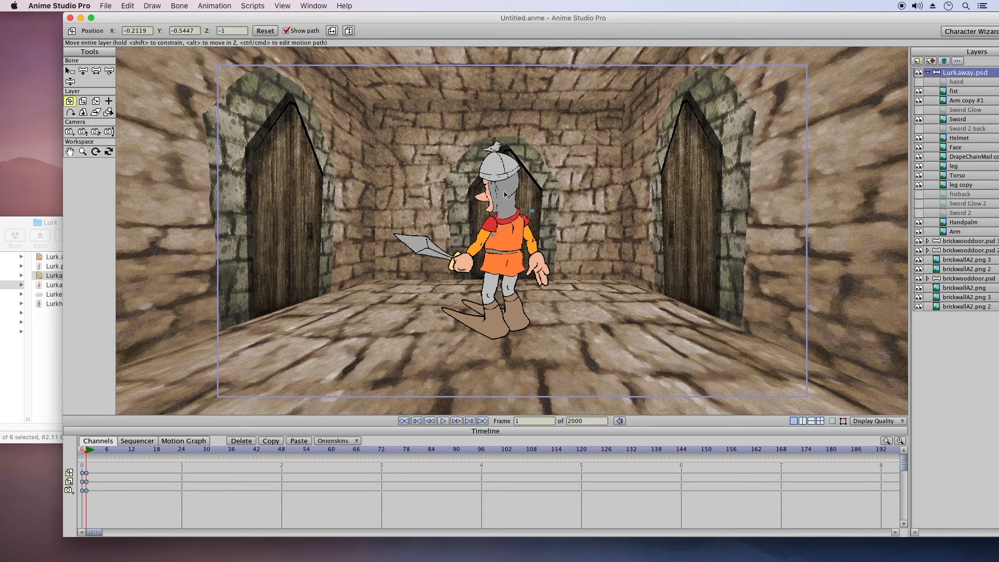
double_click(234, 32)
text(1)
key(Return)
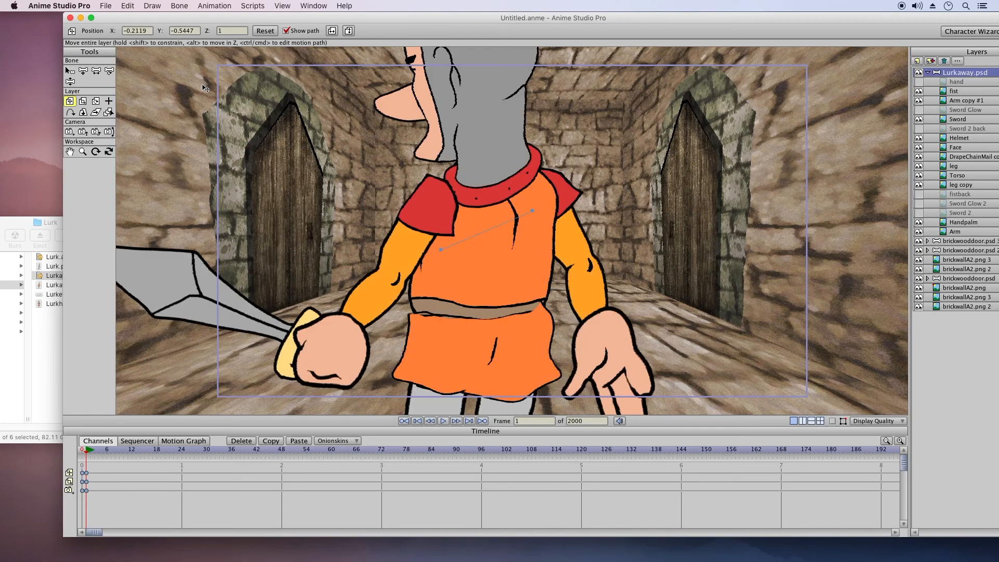
click(83, 101)
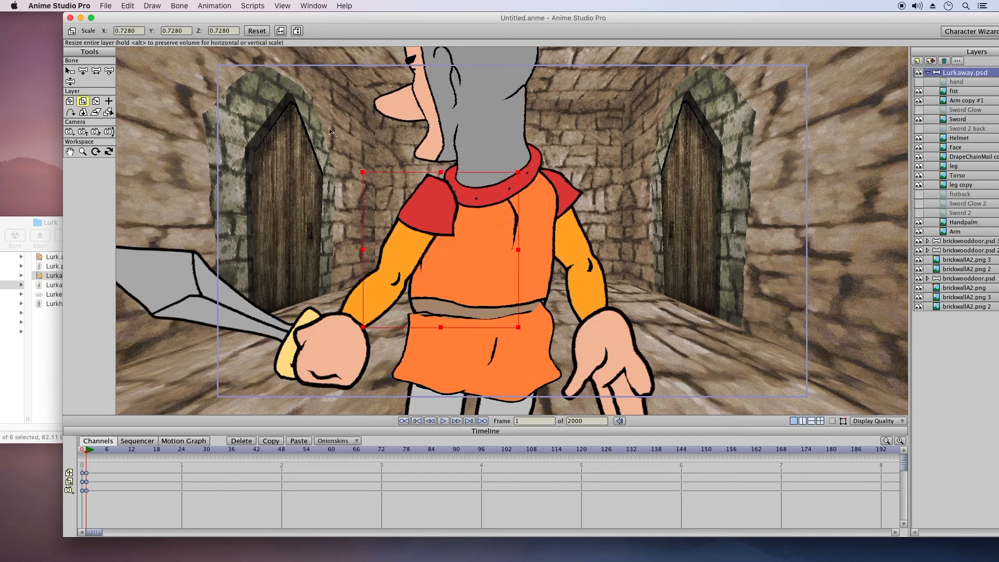
drag(322, 144, 383, 240)
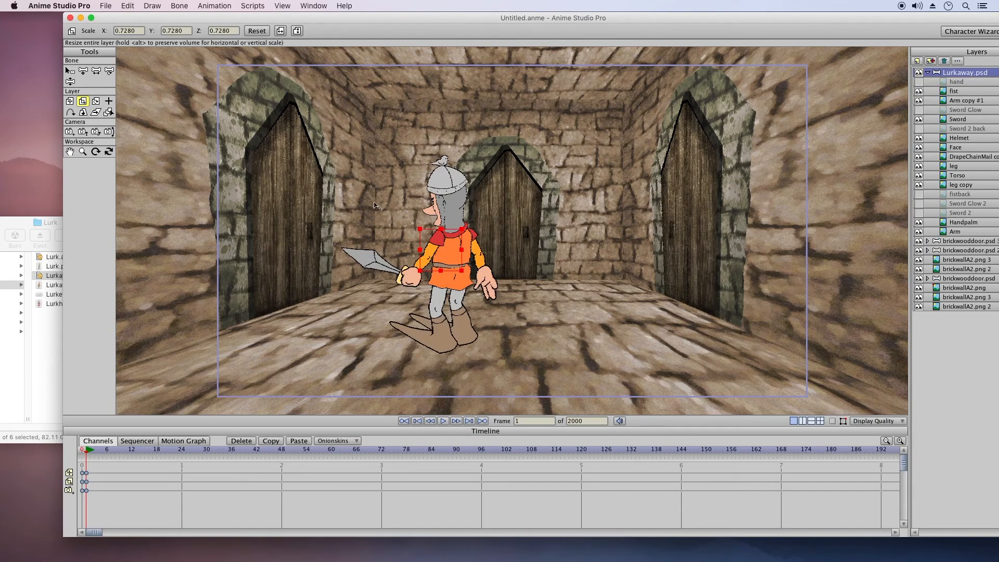
Move the character to about X 0.08, Y -0.48 and track the camera to about X 0.06, Y -0.45
click(71, 101)
drag(577, 306, 622, 281)
click(69, 131)
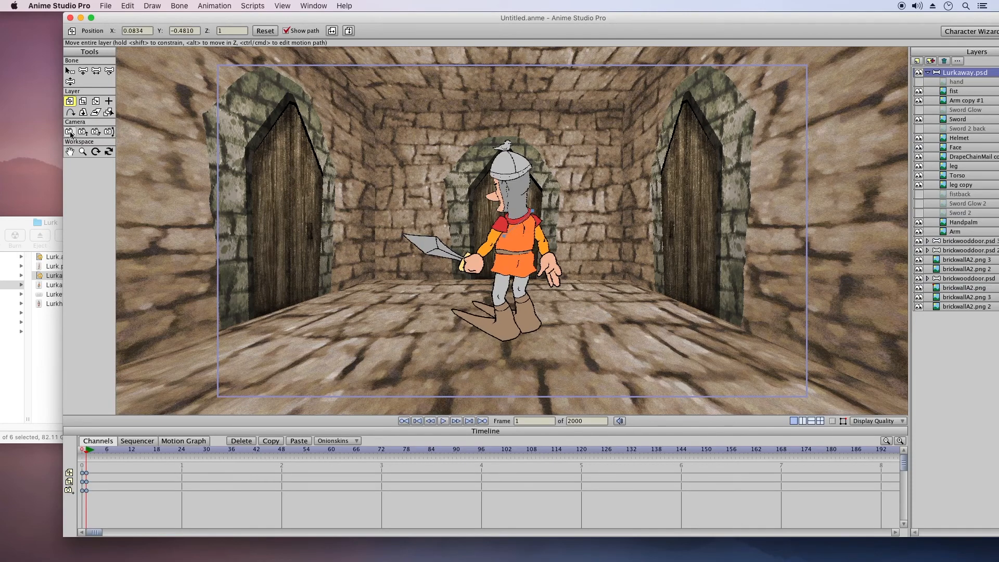
drag(400, 275, 685, 238)
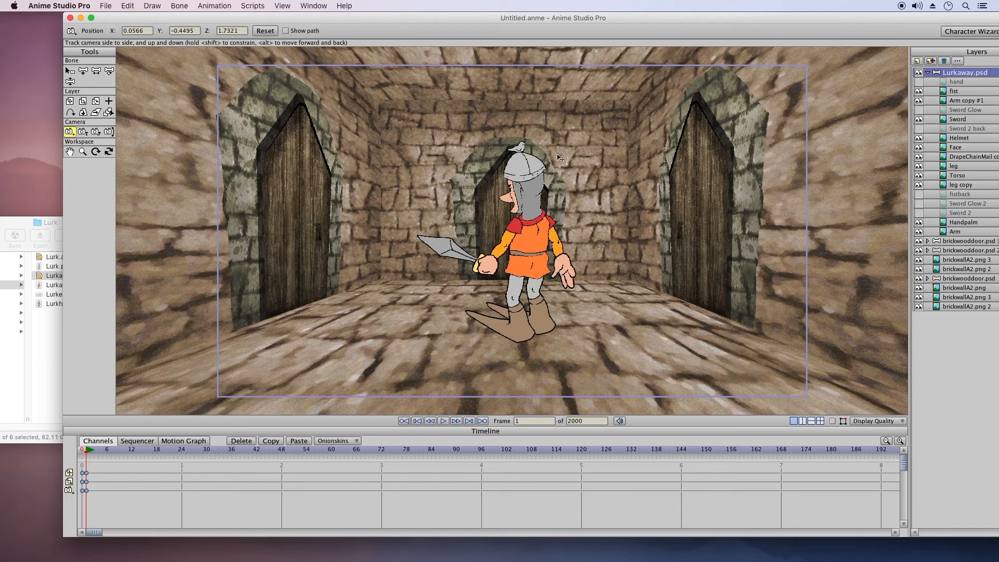
Collapse the Lurkaway.psd layer group and insert its Stand1 action into the main timeline at frame 1
click(927, 73)
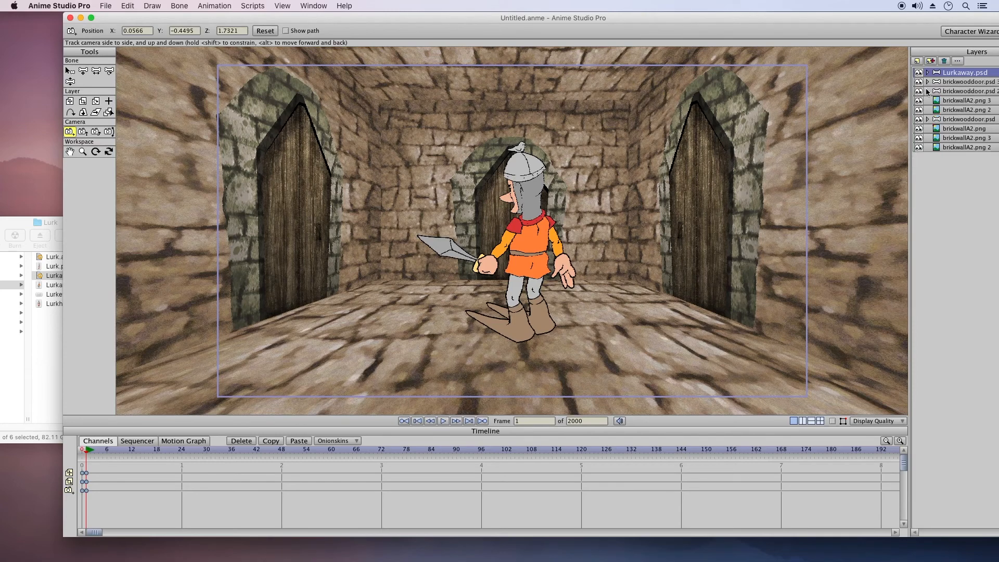
click(314, 6)
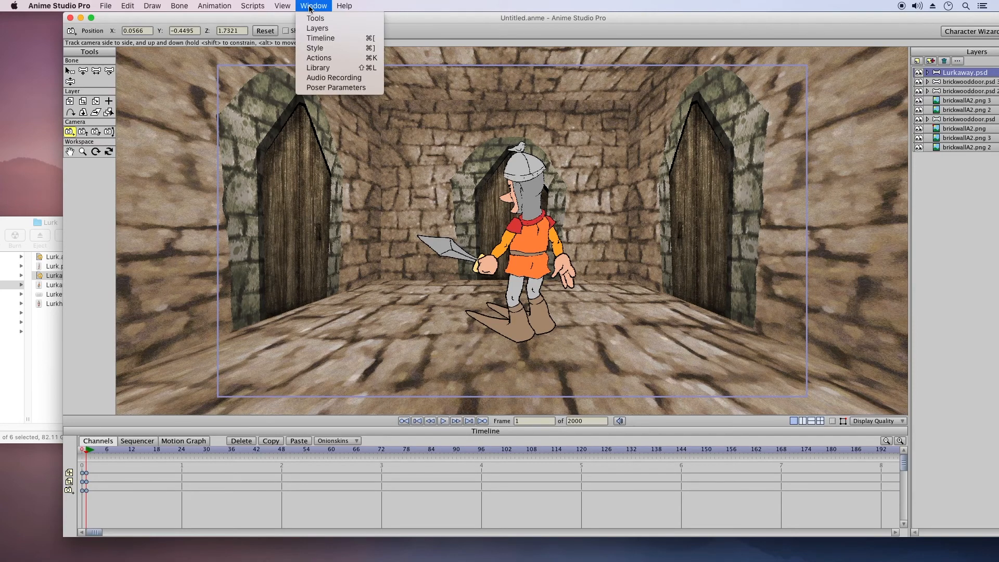
click(322, 58)
drag(653, 163, 911, 207)
click(861, 232)
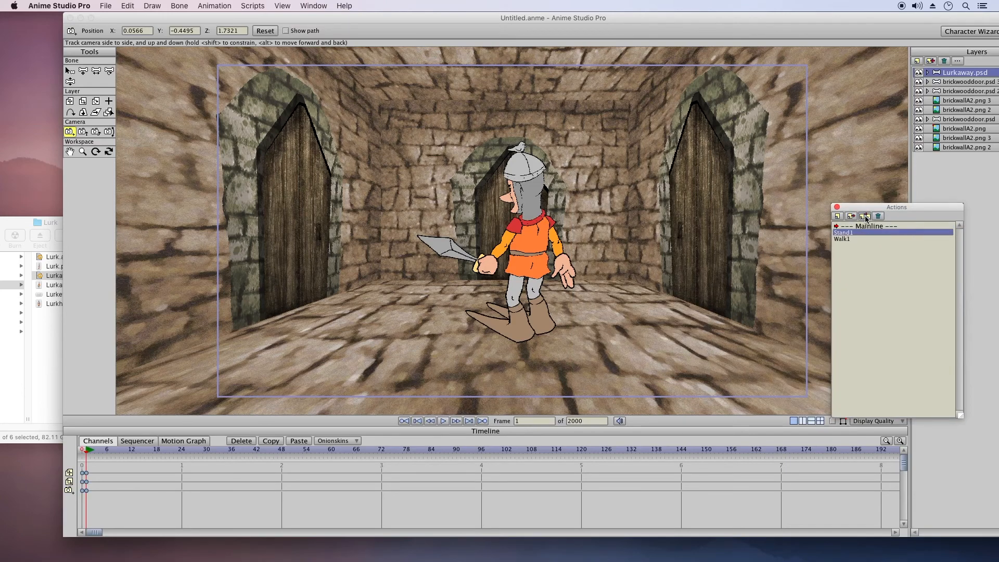
click(863, 217)
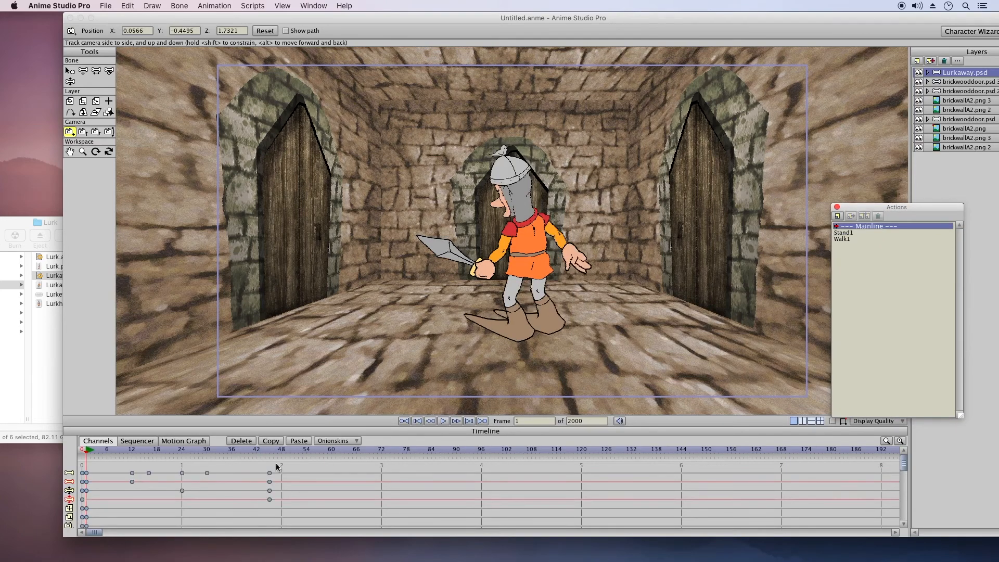
Set the last keyframes of the inserted stand action to Absolute cycle interpolation and scrub the timeline to check the loop
drag(279, 467, 264, 511)
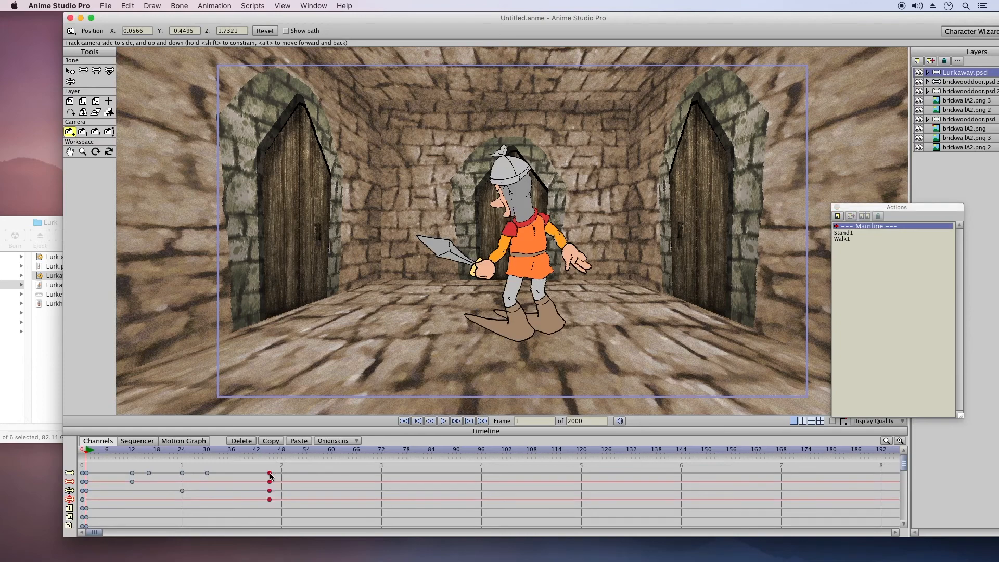
right_click(270, 474)
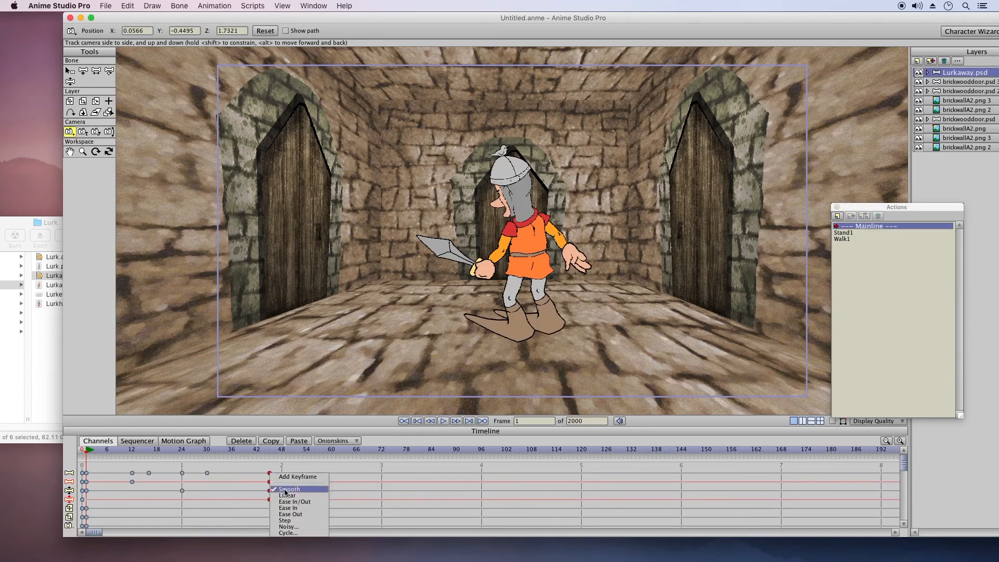
click(289, 533)
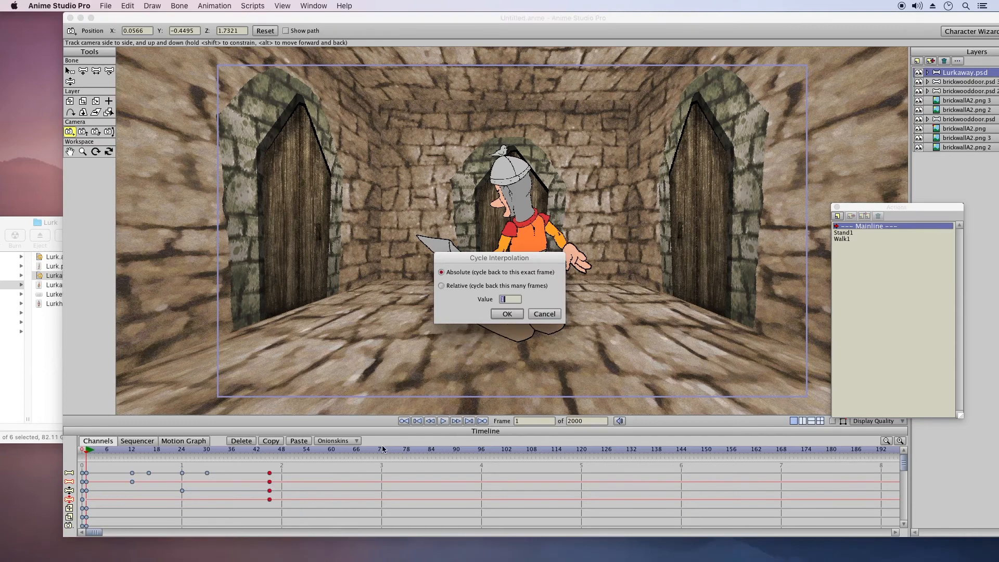
click(507, 314)
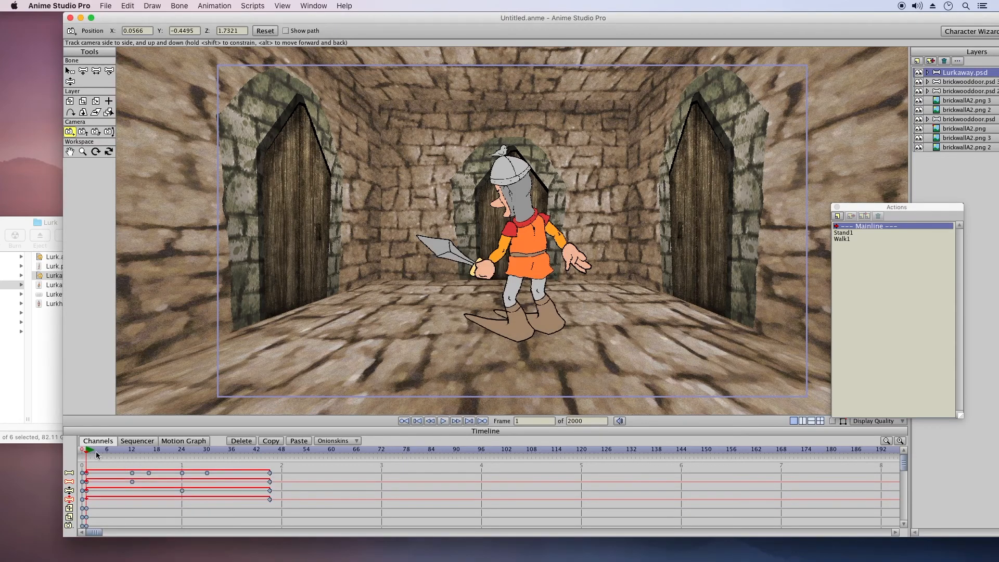
drag(95, 455, 452, 456)
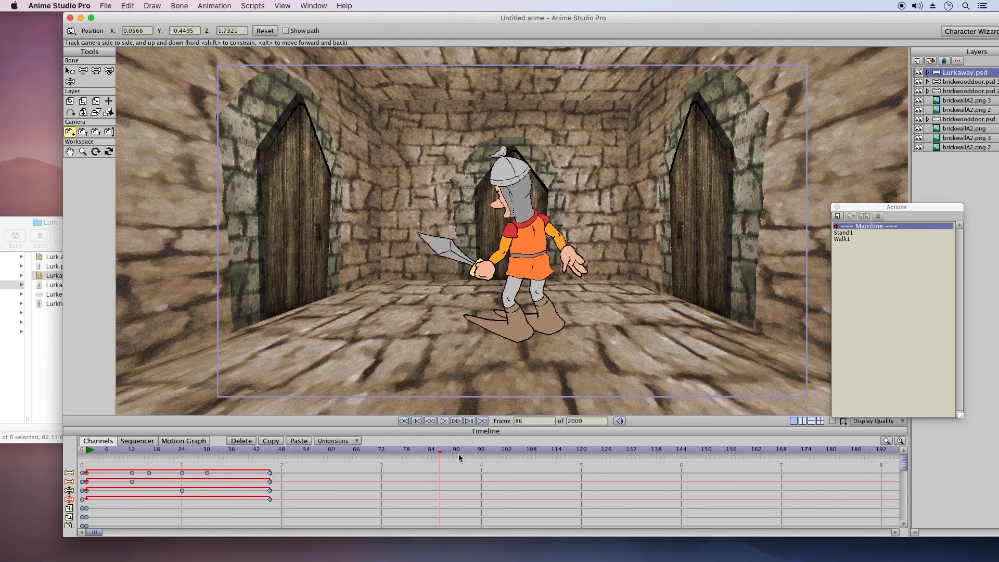
Return to frame 1 and track the camera to about X 0.84, Y -0.47
click(86, 456)
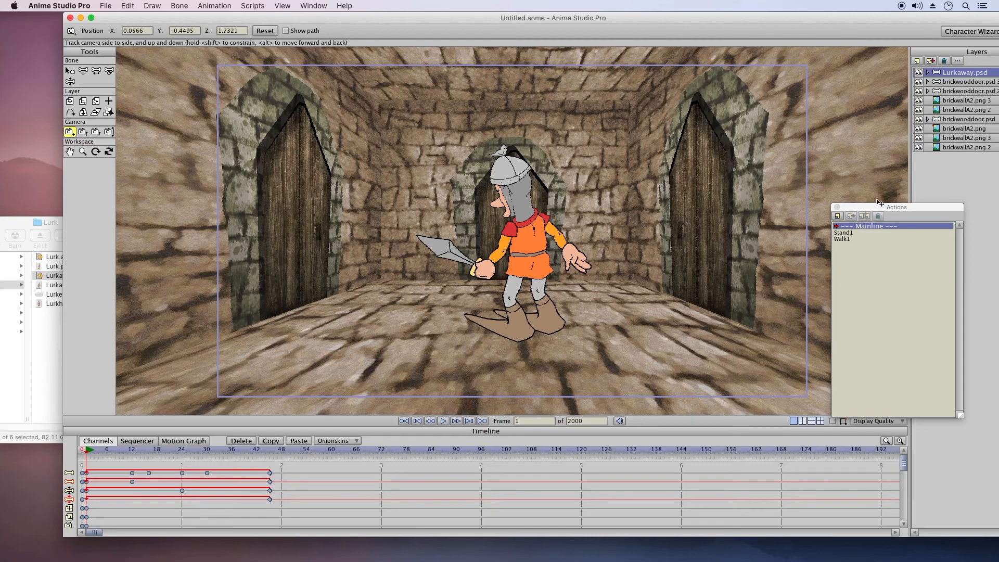
drag(868, 208, 877, 213)
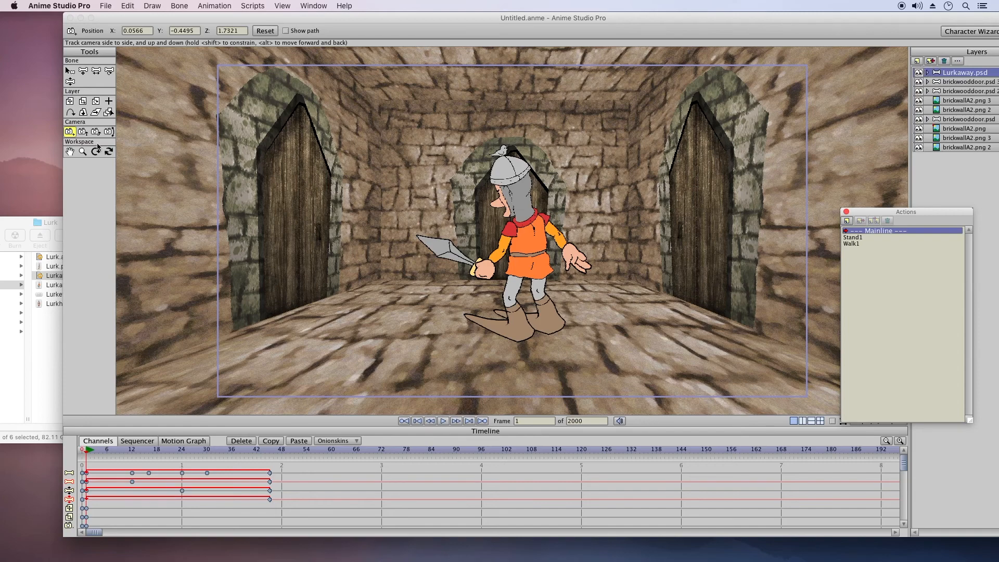
mouse_move(365, 311)
mouse_down()
mouse_move(419, 302)
mouse_move(382, 305)
mouse_up()
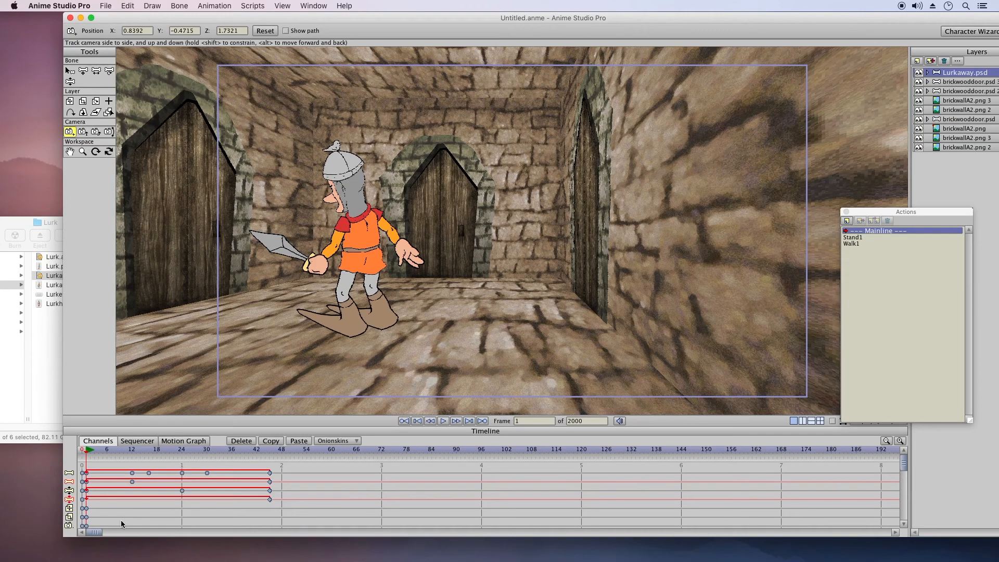
Go to frame 216 and track the camera to about X -0.56, Y -0.43 to animate the camera move
drag(97, 534, 128, 532)
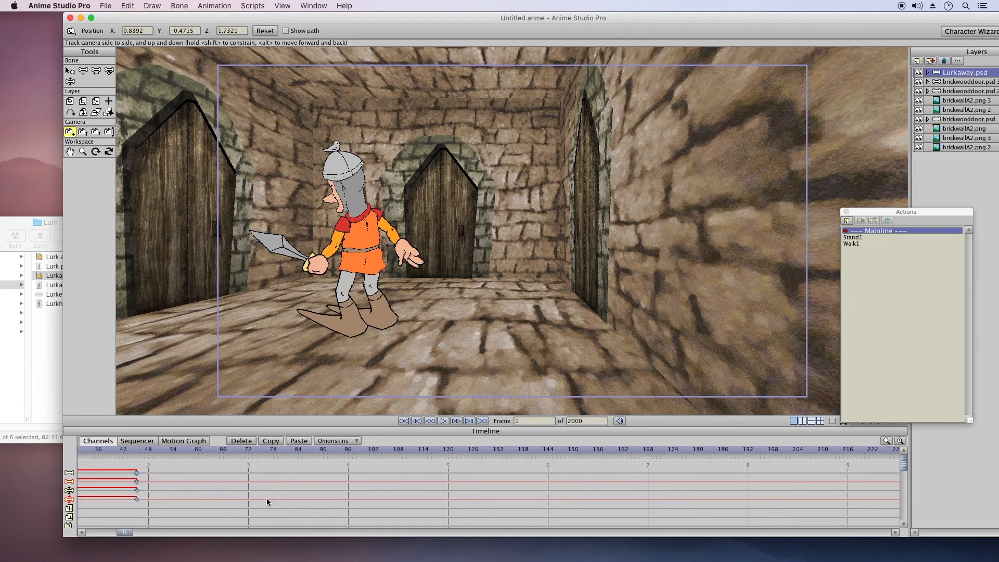
click(849, 451)
drag(293, 288, 512, 300)
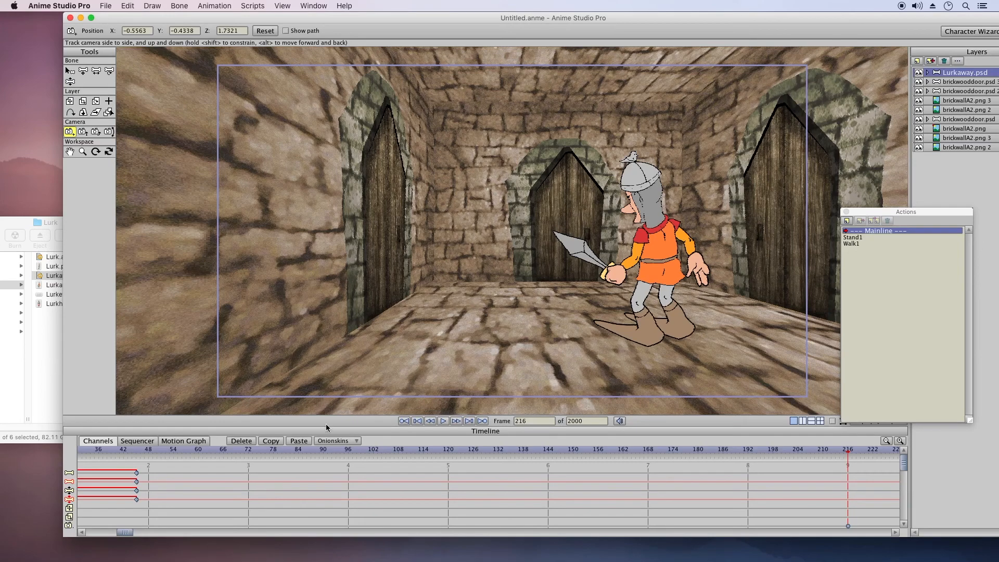
Set the animation's end frame to 216 and play back the camera move
drag(584, 421, 561, 424)
click(442, 420)
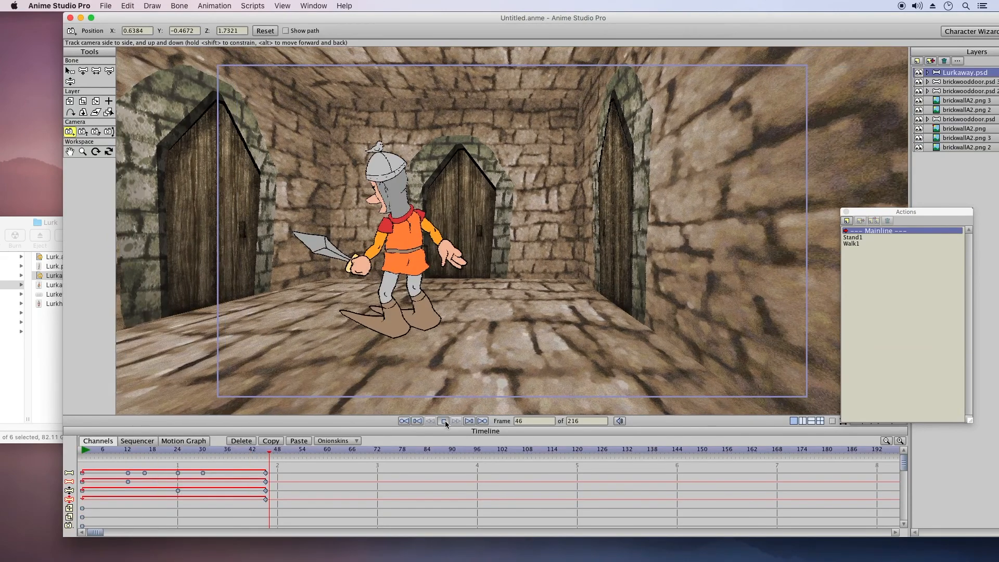
click(454, 421)
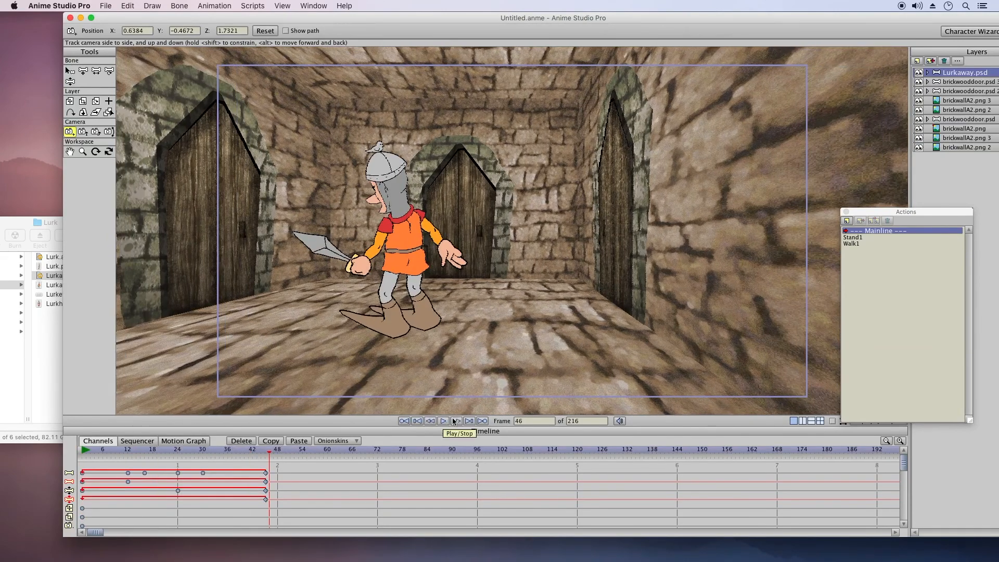
Set the camera tracking keyframes at frames 1 and 216 to Linear interpolation
drag(95, 532, 90, 534)
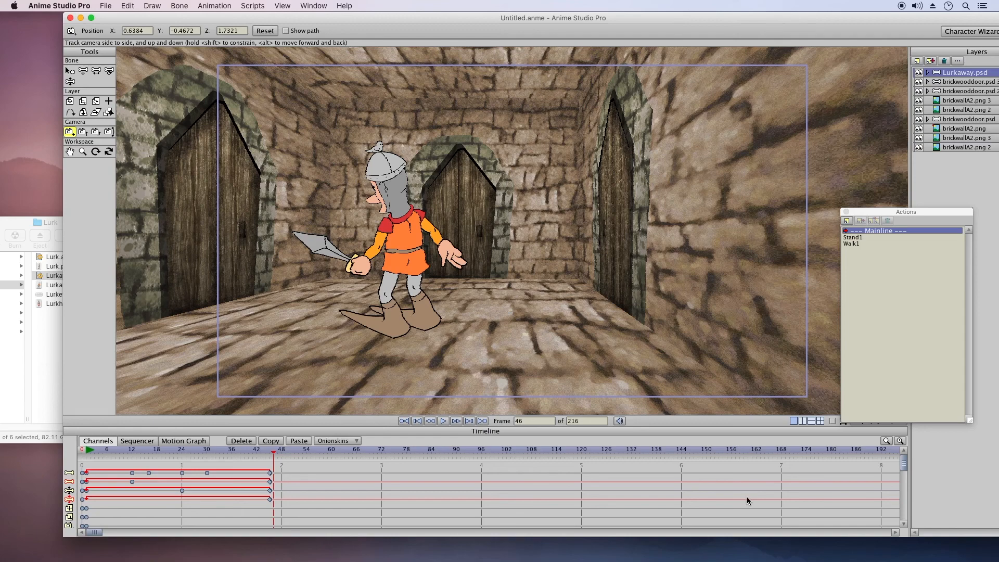
drag(901, 460, 898, 467)
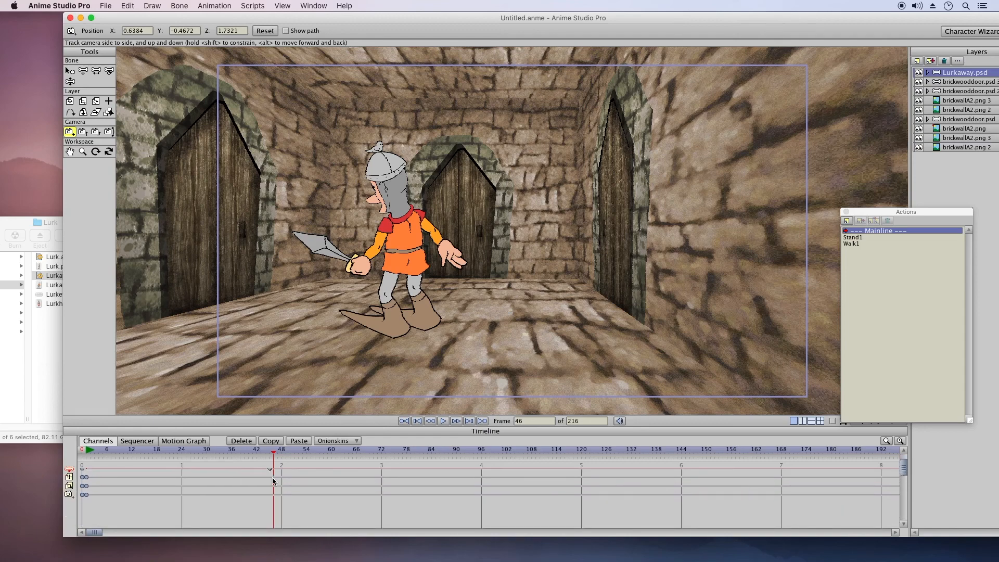
right_click(83, 494)
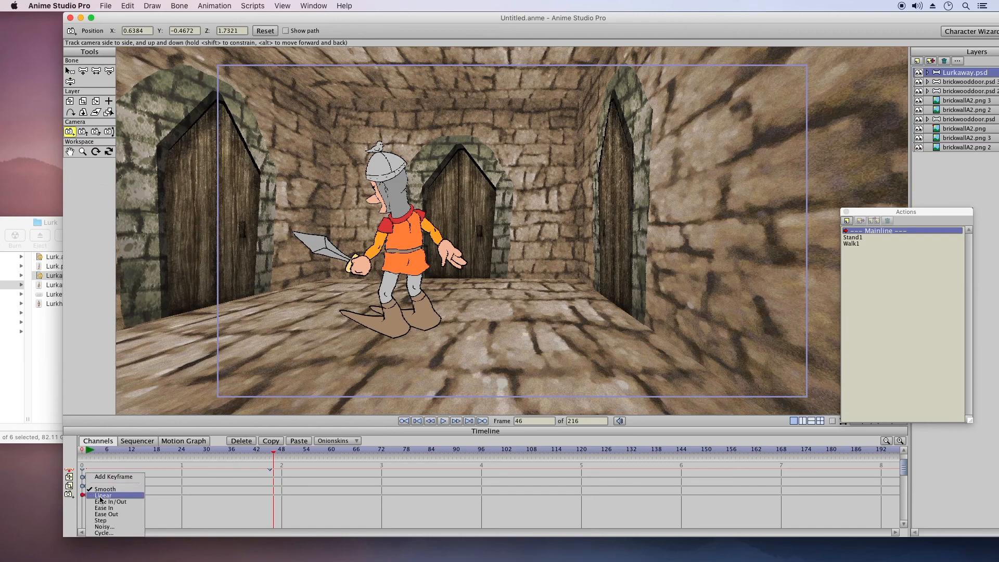
click(102, 495)
drag(93, 532, 195, 534)
click(590, 494)
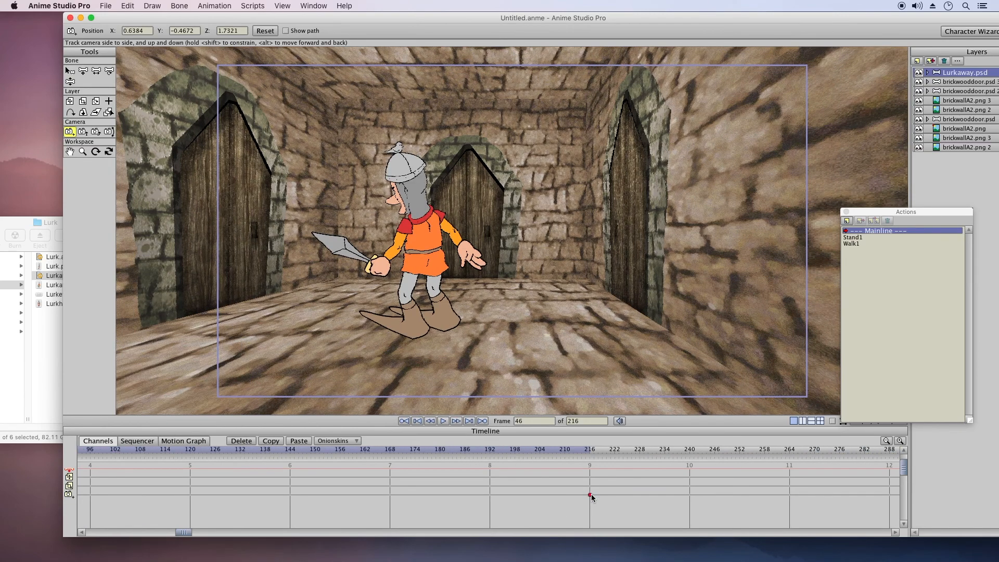
right_click(591, 498)
click(606, 500)
Play the animation from its beginning to check the camera move
click(177, 532)
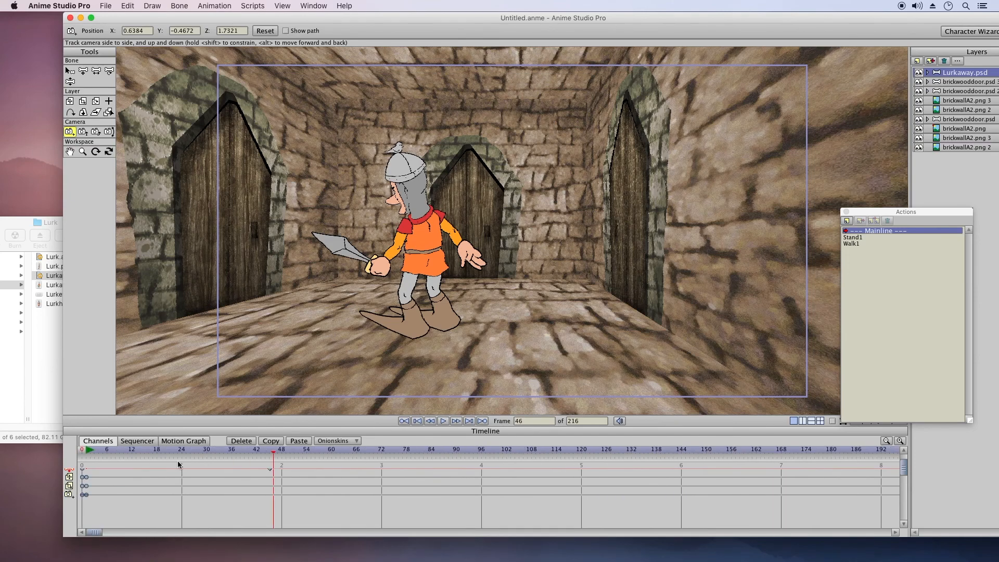
click(428, 421)
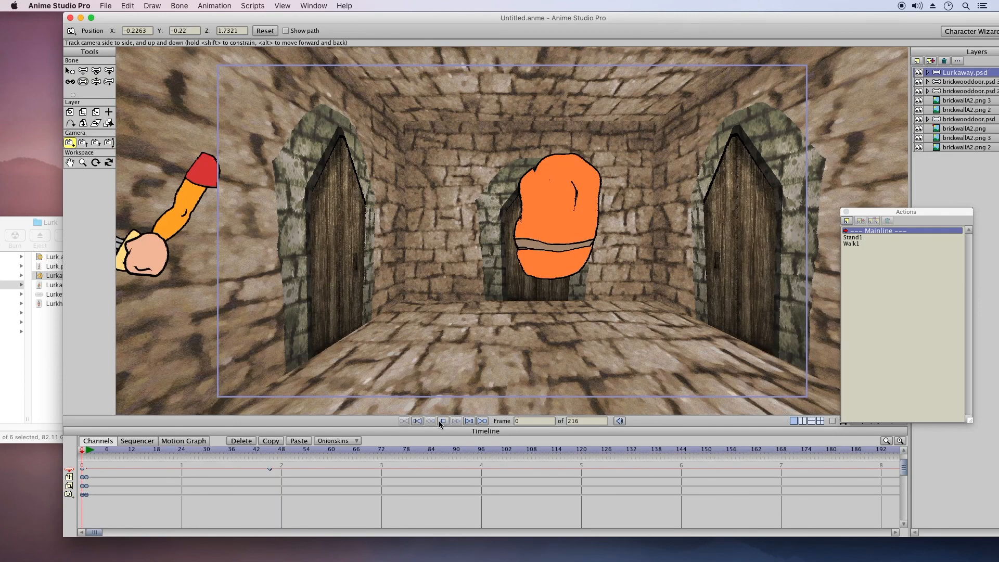